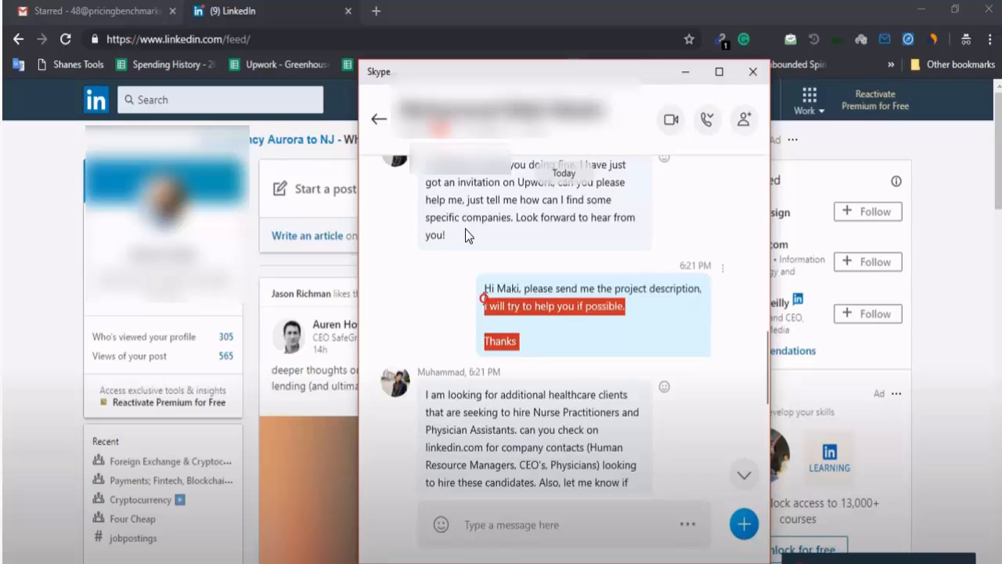
# Write Notepad plan notes for finding Nurse Practitioner employers, listing Name, Title and Email to collect
pyautogui.scroll(-2, 465, 232)
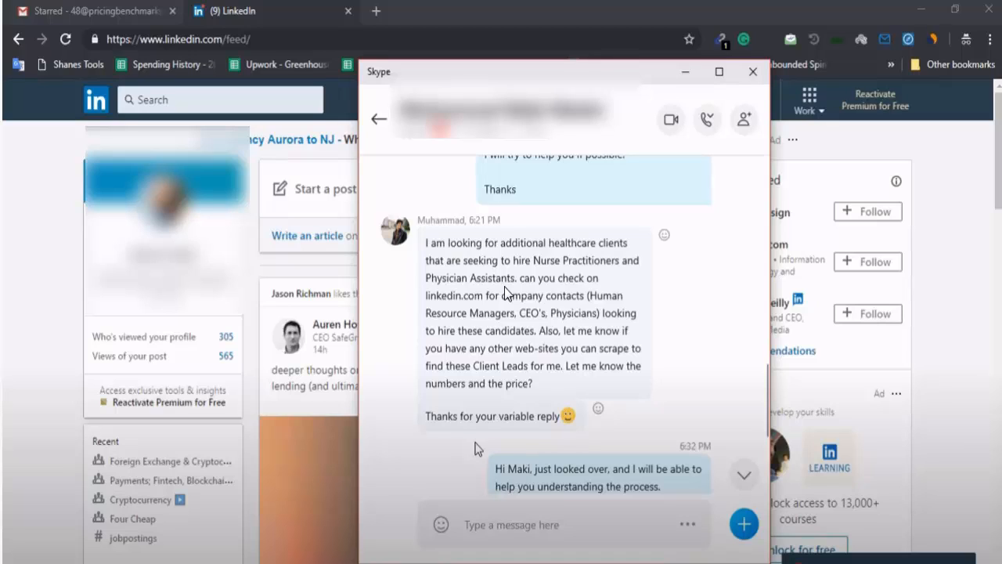
pyautogui.hotkey('alt', 'Tab')
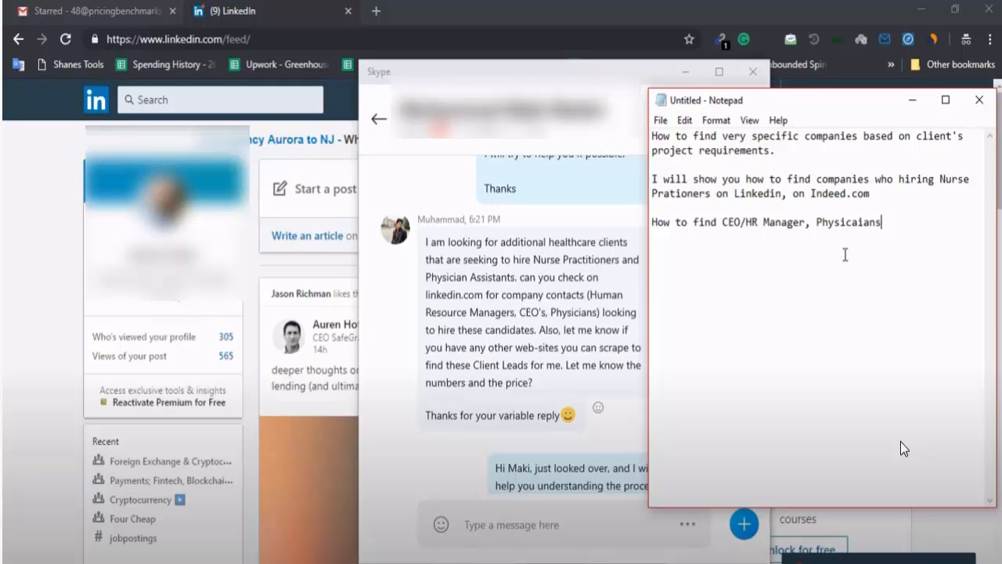
pyautogui.write('Name, Title, Email')
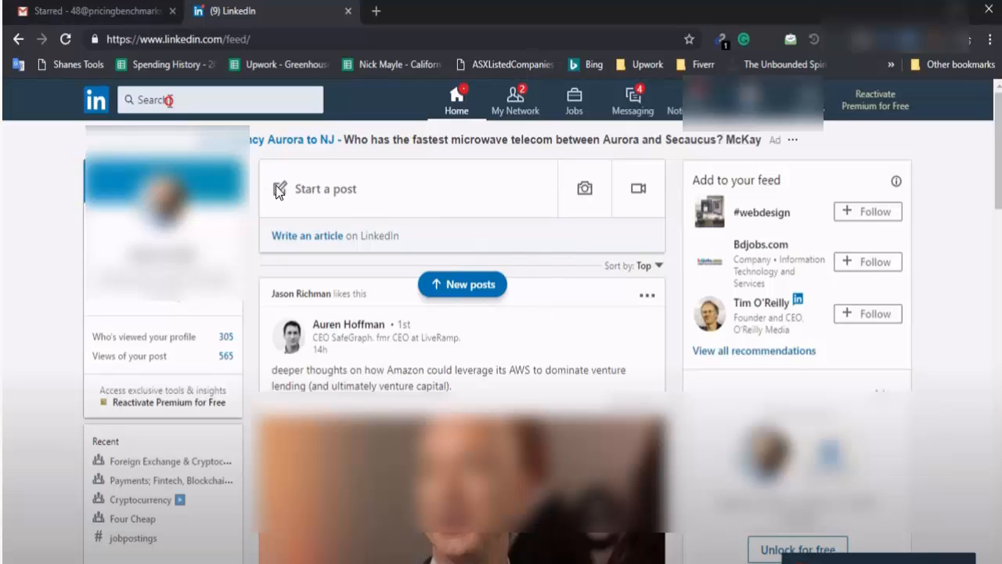
# Go to the LinkedIn Jobs search page
pyautogui.click(151, 110)
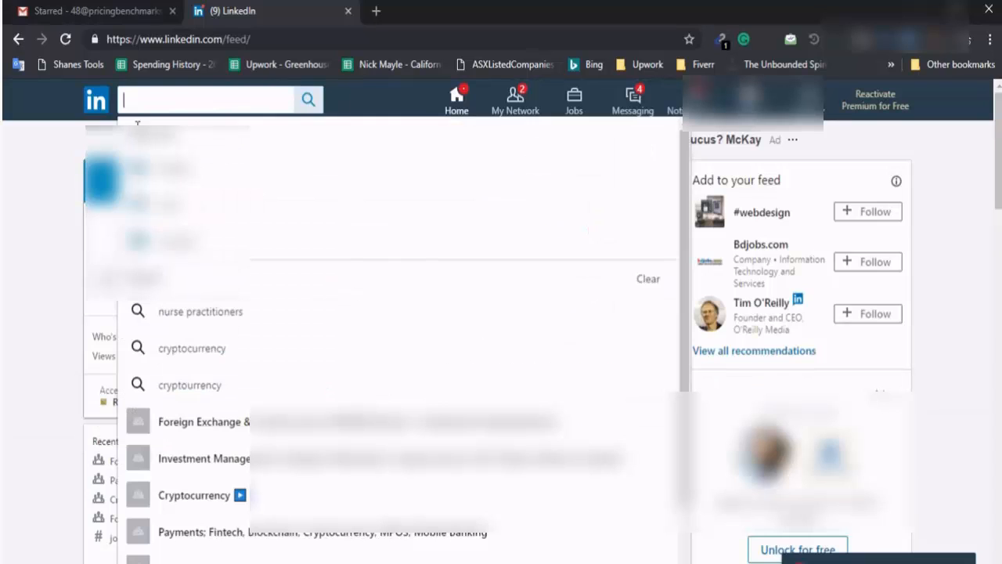
pyautogui.click(51, 175)
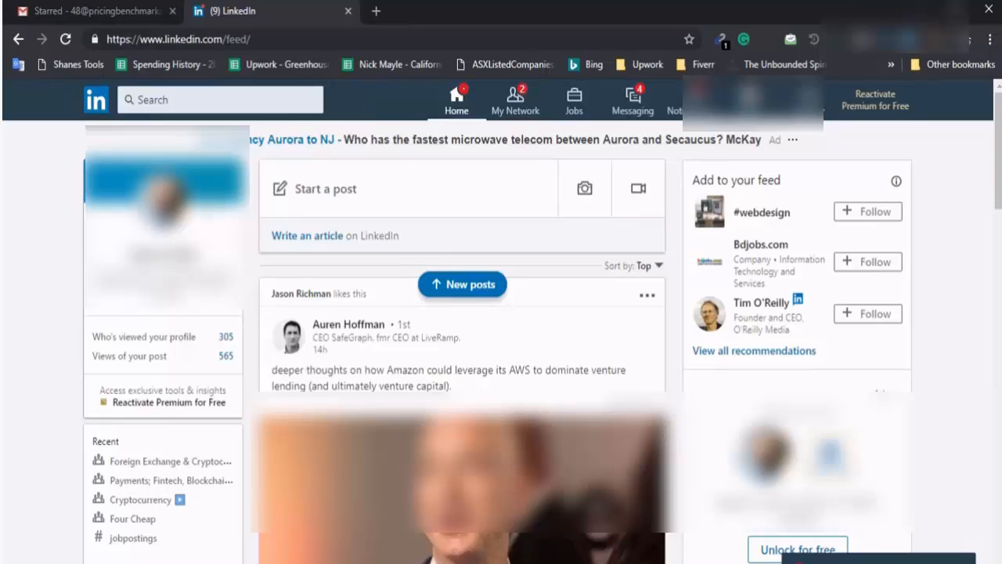
pyautogui.click(166, 105)
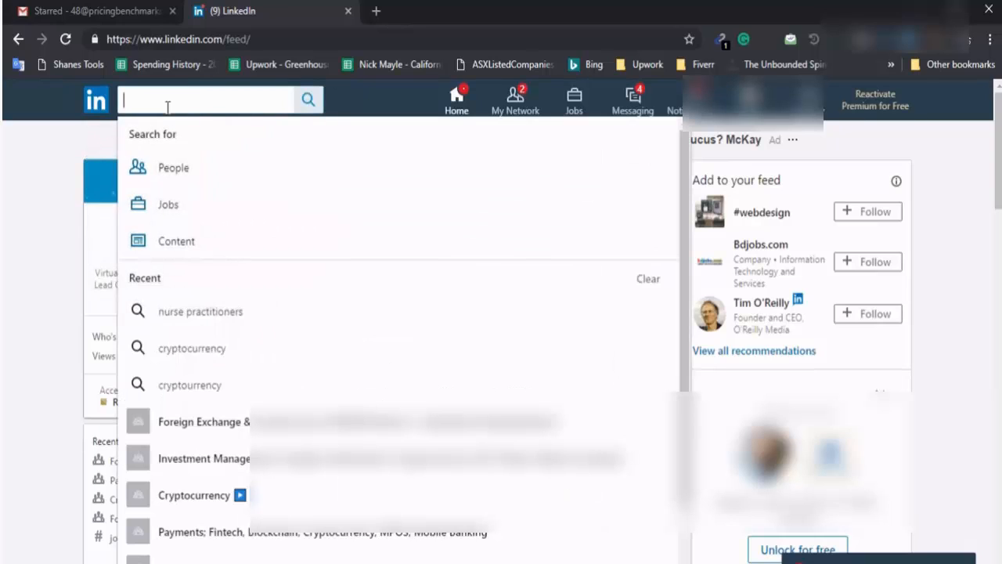
pyautogui.click(197, 216)
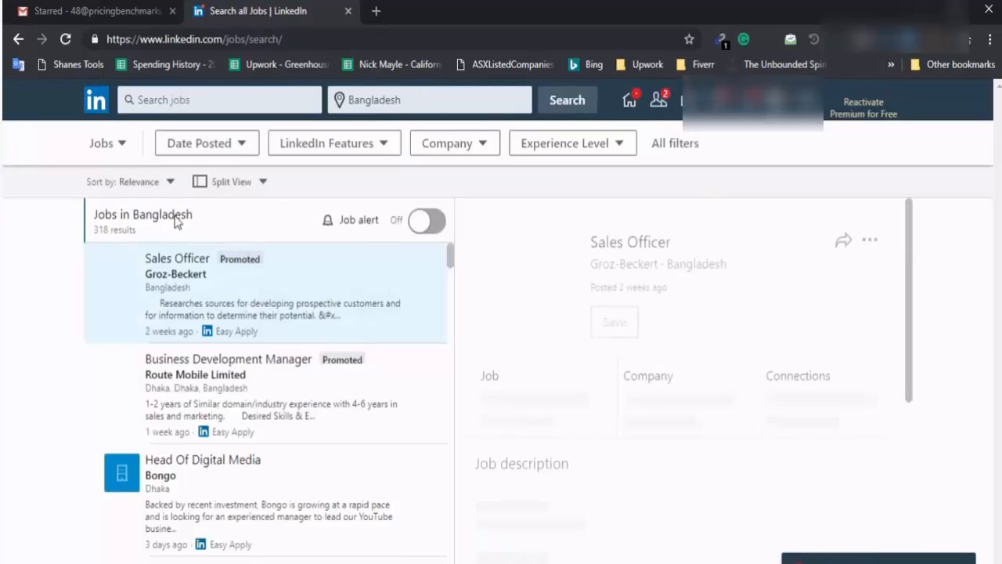
# Search jobs for 'Nurse Practioner', which returns 0 results in Bangladesh
pyautogui.click(246, 105)
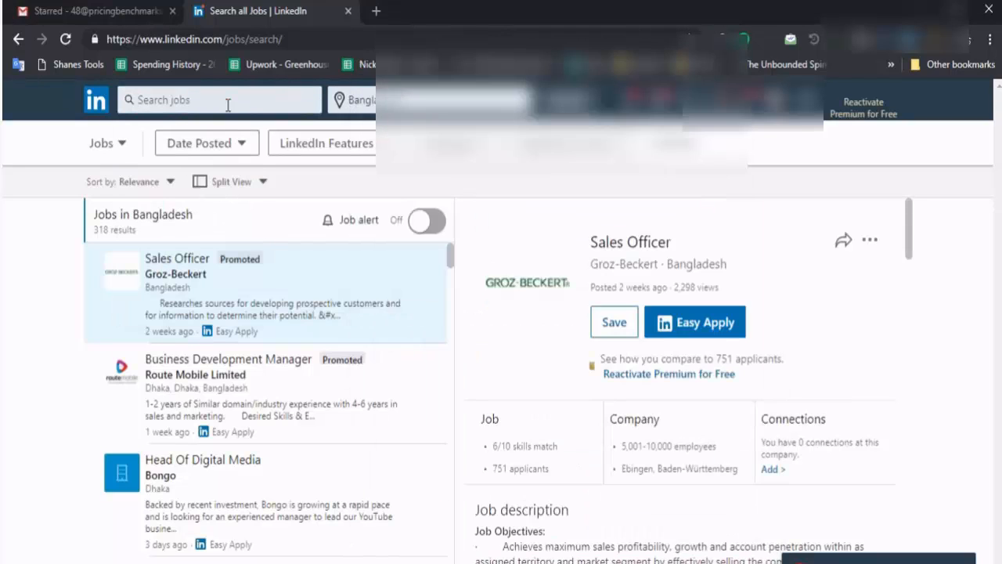
pyautogui.click(227, 102)
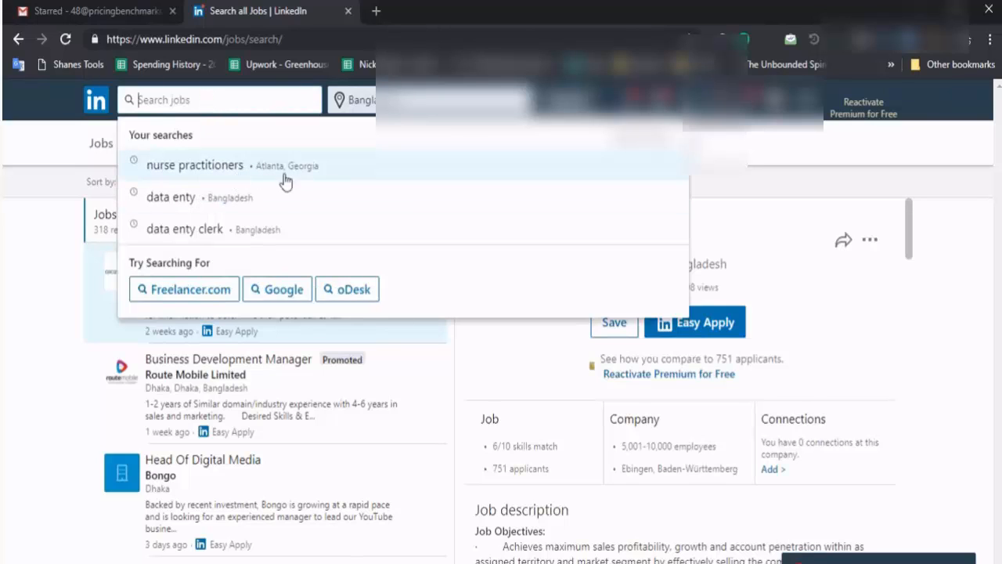
pyautogui.write('Nur')
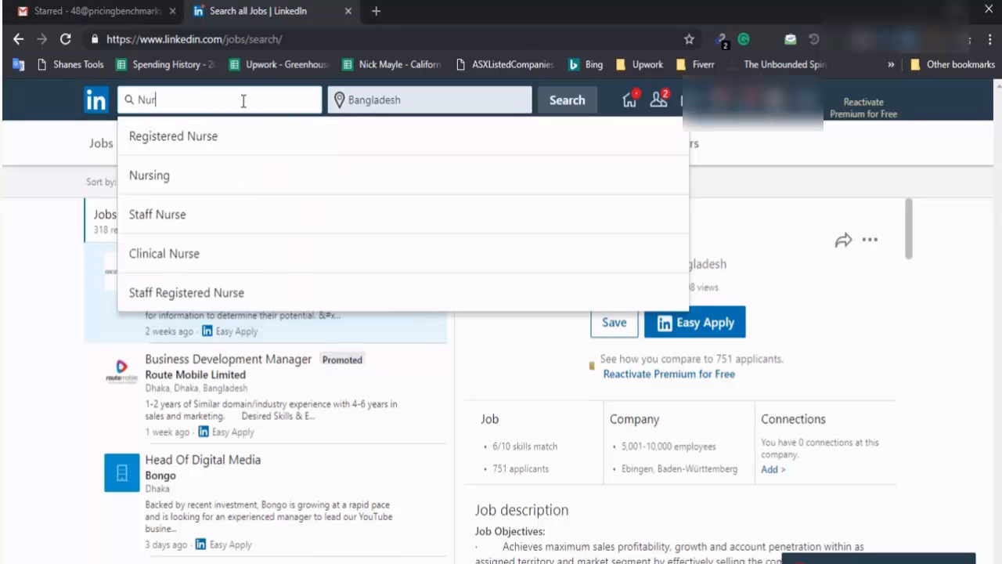
pyautogui.write('se Practioner')
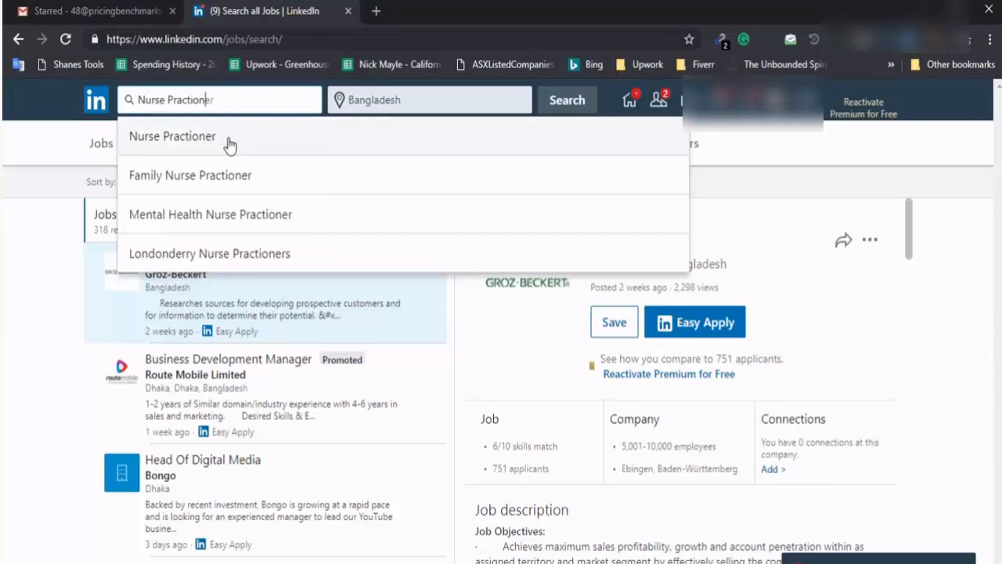
pyautogui.click(226, 148)
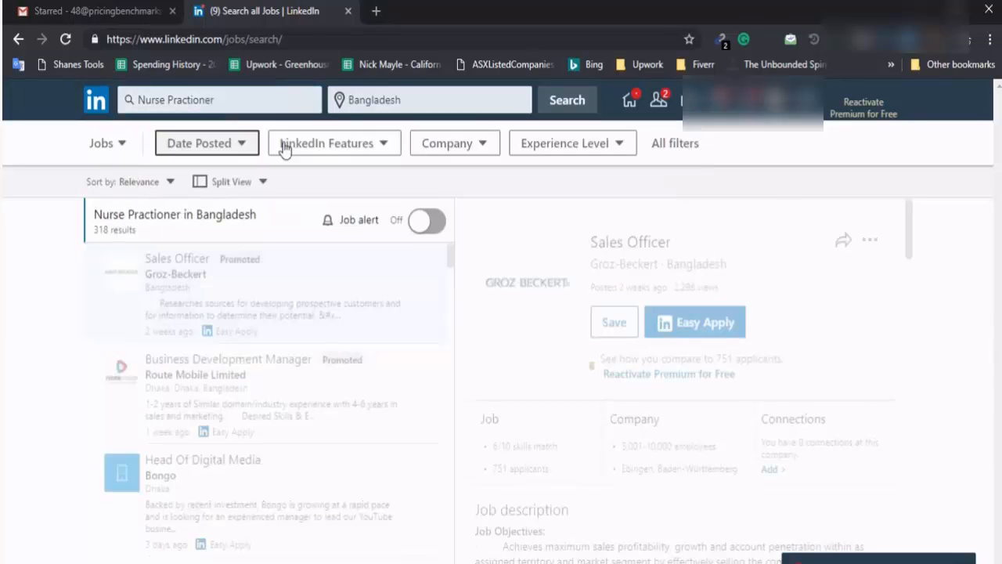
# Change the job location from Bangladesh to Chicago, Illinois, giving 777 results
pyautogui.click(436, 104)
pyautogui.doubleClick(436, 104)
pyautogui.write('Chic')
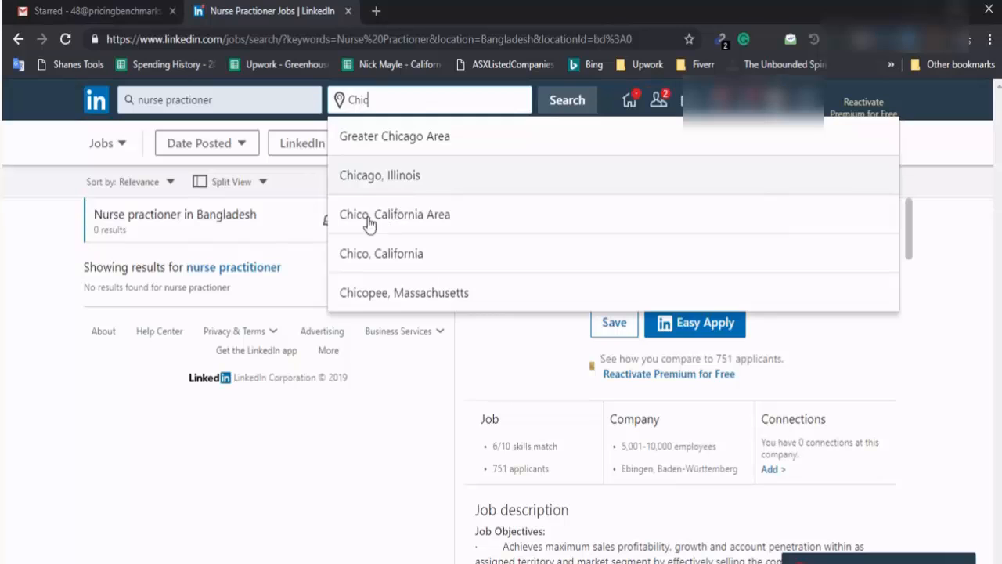
pyautogui.click(419, 186)
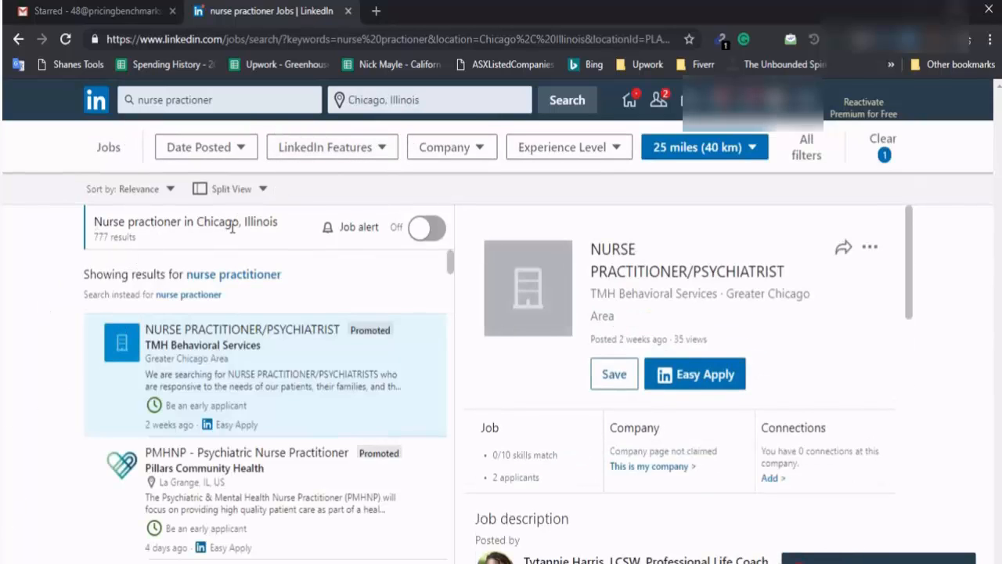
pyautogui.doubleClick(101, 237)
pyautogui.moveTo(134, 239); pyautogui.dragTo(113, 243)
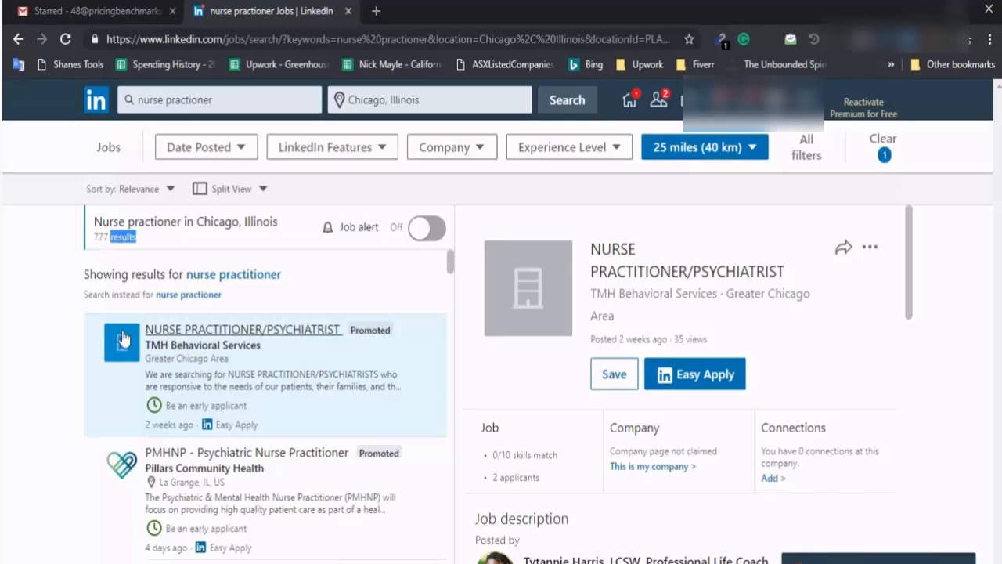
# Open the TMH Behavioral Services NURSE PRACTITIONER/PSYCHIATRIST posting in a new tab
pyautogui.rightClick(220, 340)
pyautogui.click(235, 348)
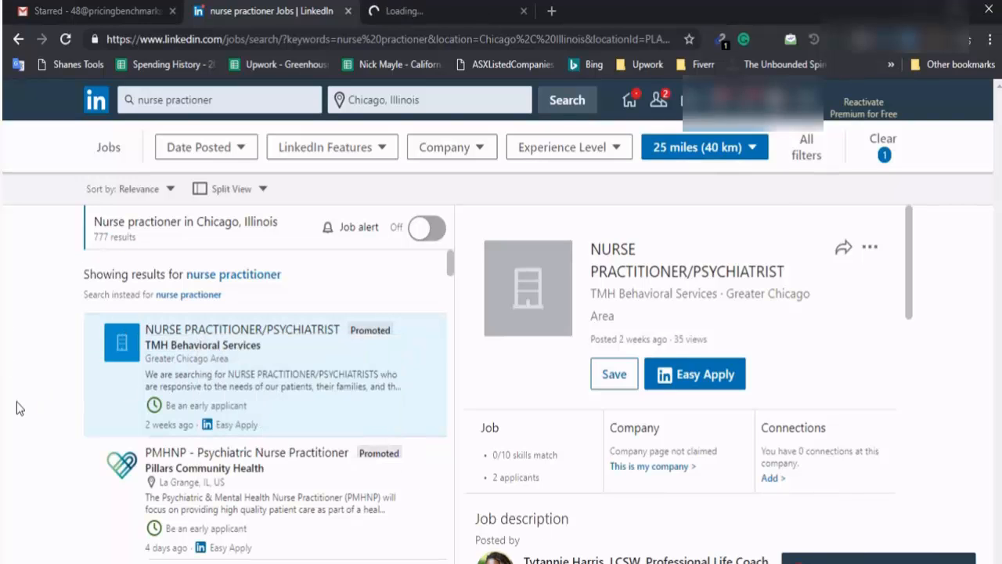
pyautogui.hotkey('ctrl', 'Tab')
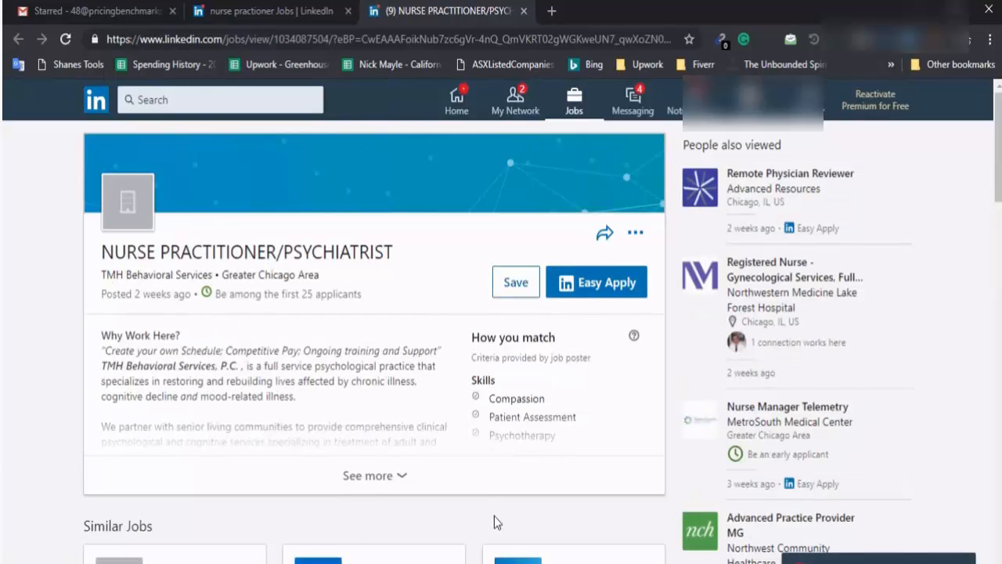
# Expand the job description and open the job poster's profile in a new tab
pyautogui.click(367, 479)
pyautogui.scroll(-5, 484, 373)
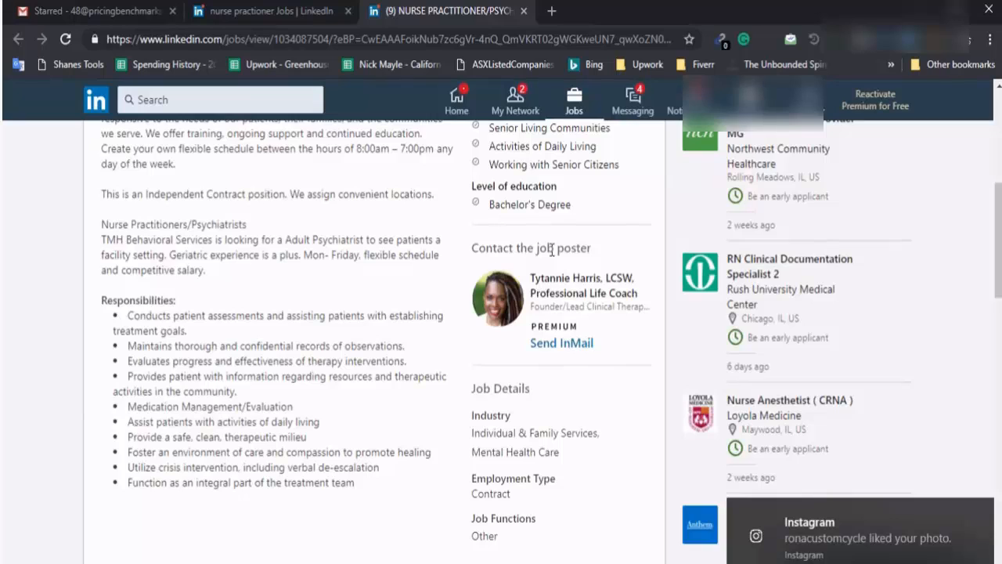
pyautogui.click(563, 278)
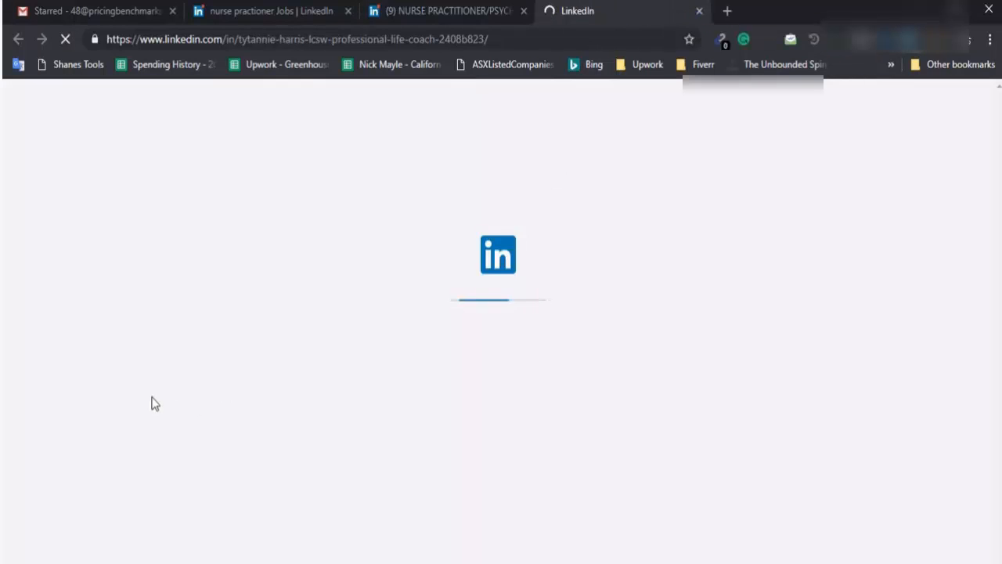
pyautogui.click(501, 10)
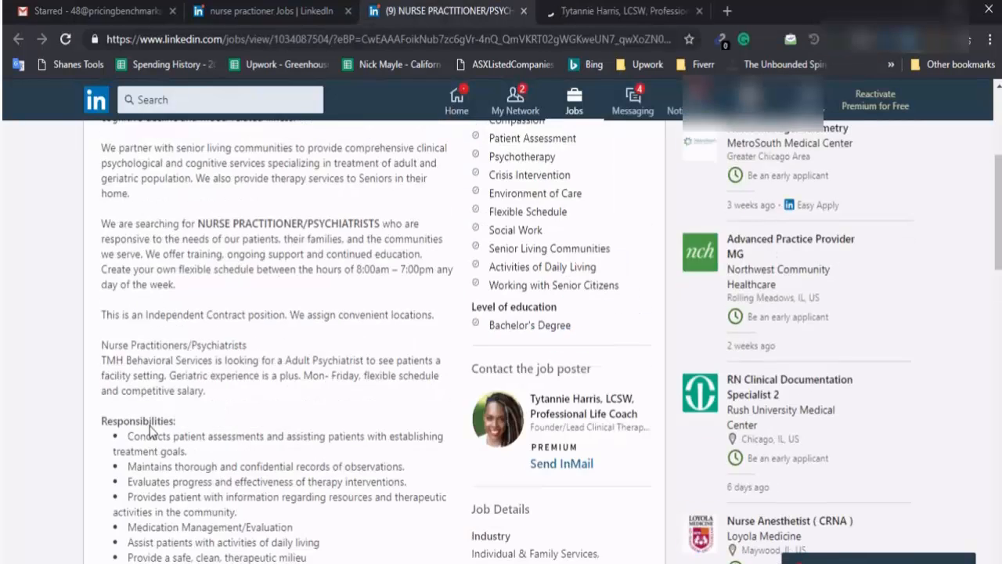
pyautogui.scroll(4, 153, 430)
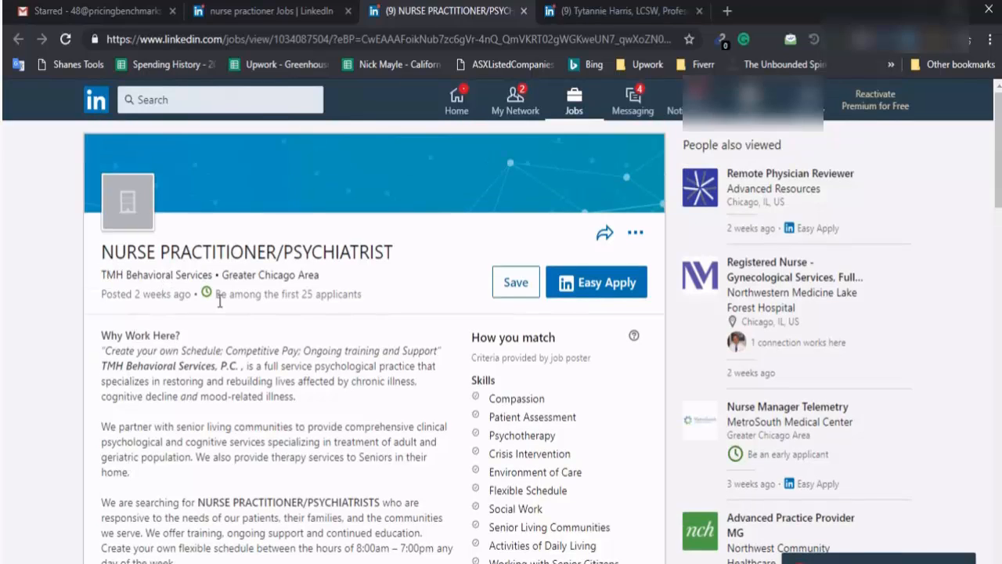
pyautogui.hotkey('ctrl', 'Tab')
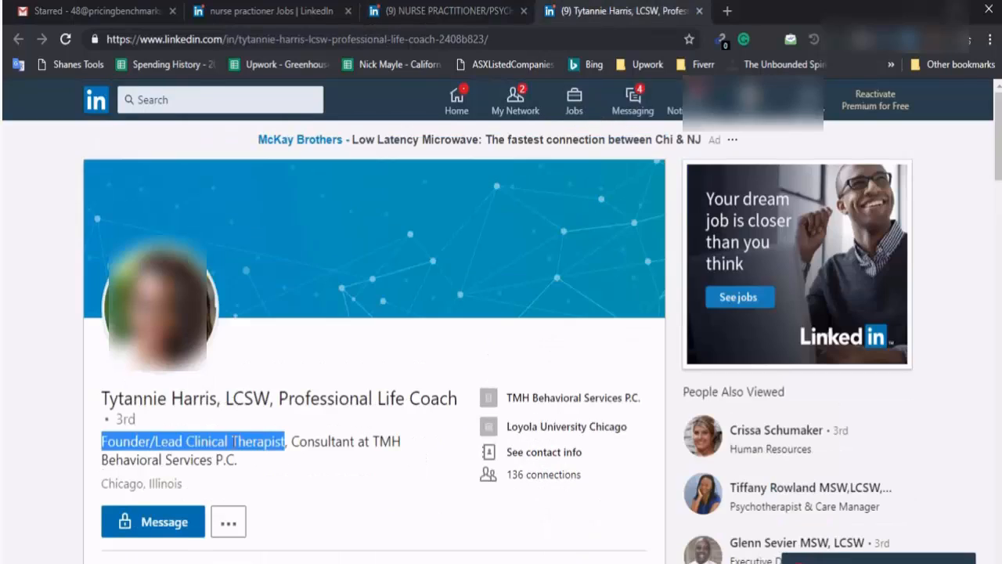
# Compare the poster's profile with the Name and CEO/HR items in the notes
pyautogui.click(299, 562)
pyautogui.doubleClick(732, 232)
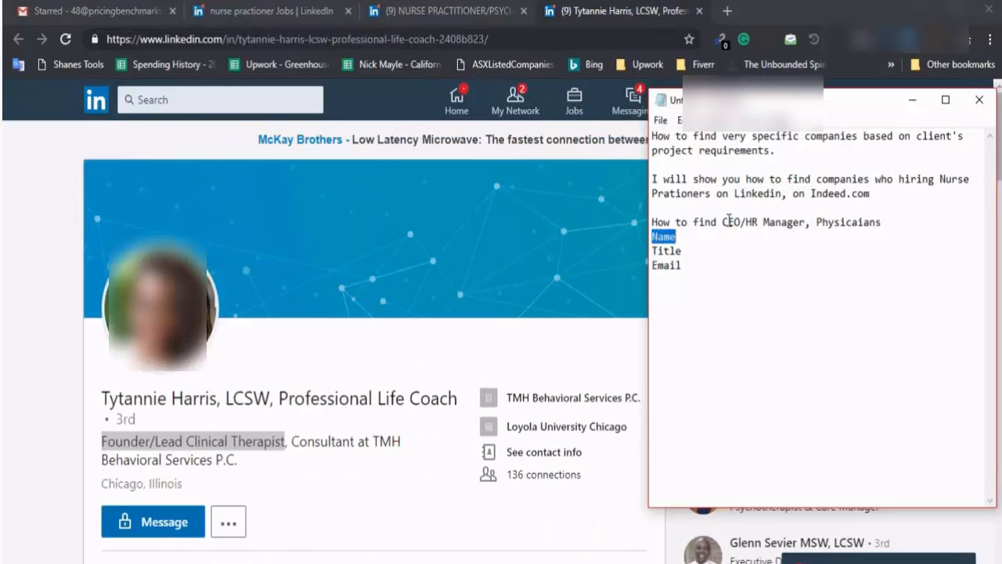
pyautogui.doubleClick(728, 221)
pyautogui.click(765, 223)
pyautogui.click(141, 400)
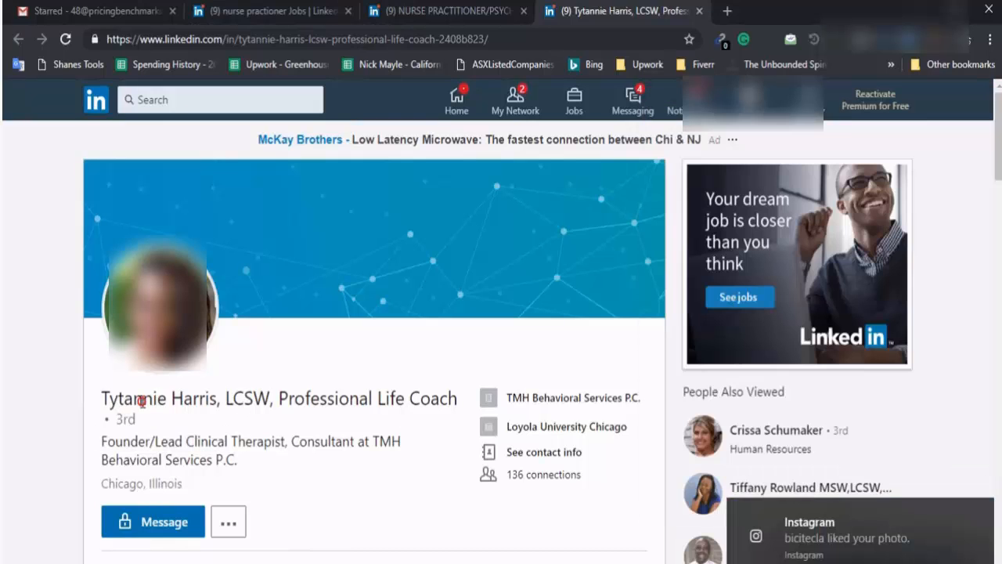
pyautogui.moveTo(142, 401); pyautogui.dragTo(213, 426)
# Return to the Chicago job results and launch Excel
pyautogui.click(227, 11)
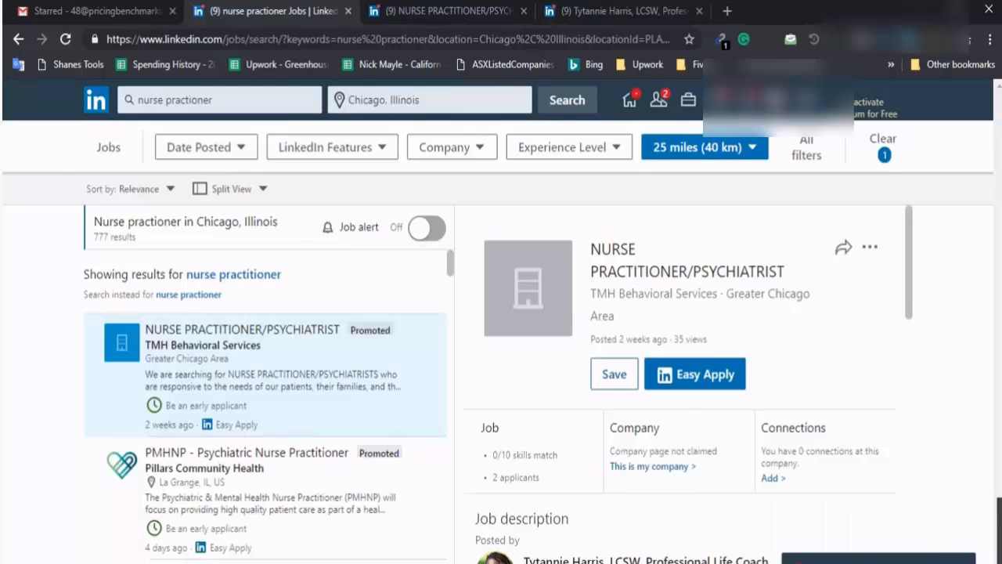
pyautogui.press('super')
pyautogui.write('ex')
pyautogui.click(134, 178)
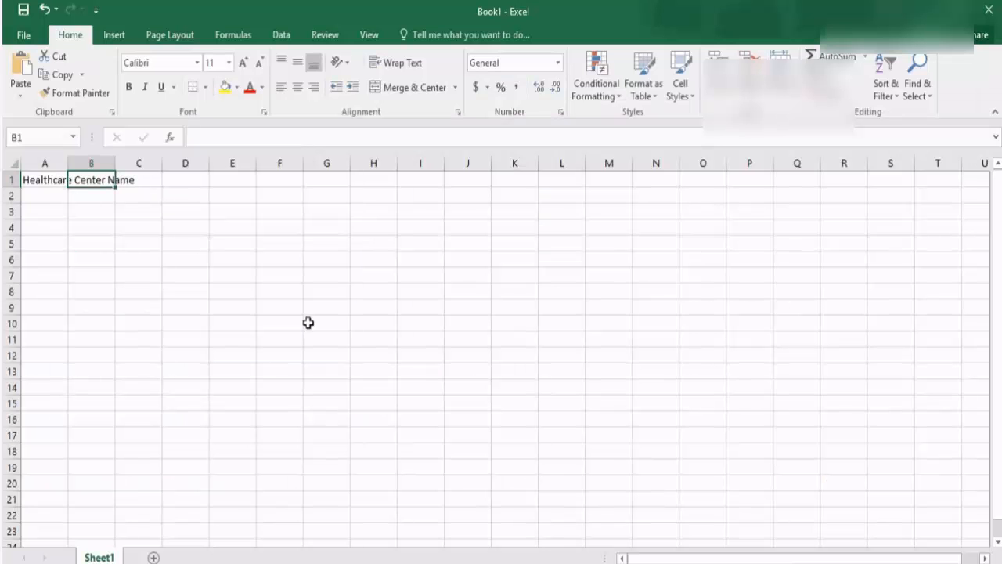
# Enter Website, Contact Name, Title and Email headers in B1:E1 and select columns A–E
pyautogui.write('Website')
pyautogui.press('Tab')
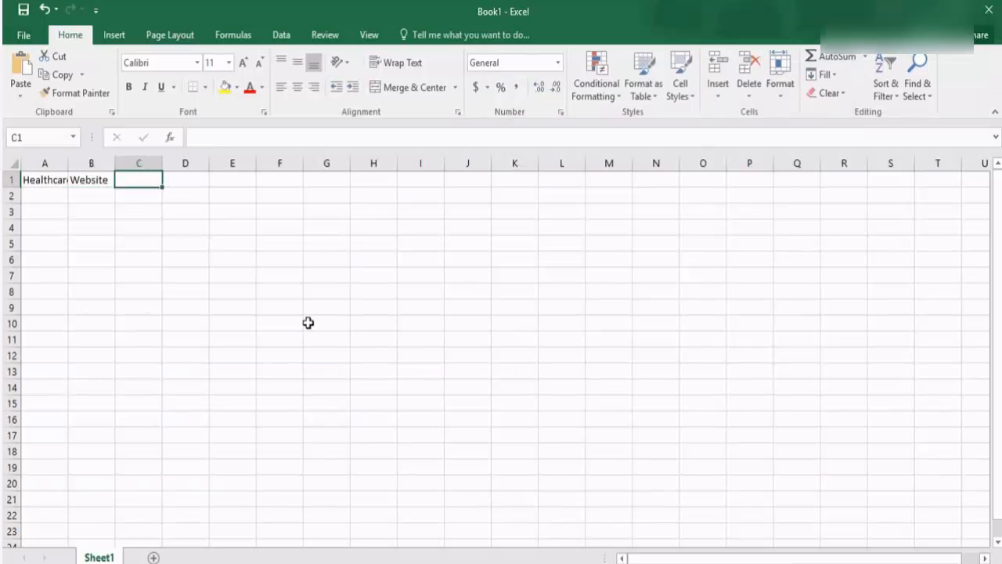
pyautogui.write('Cona')
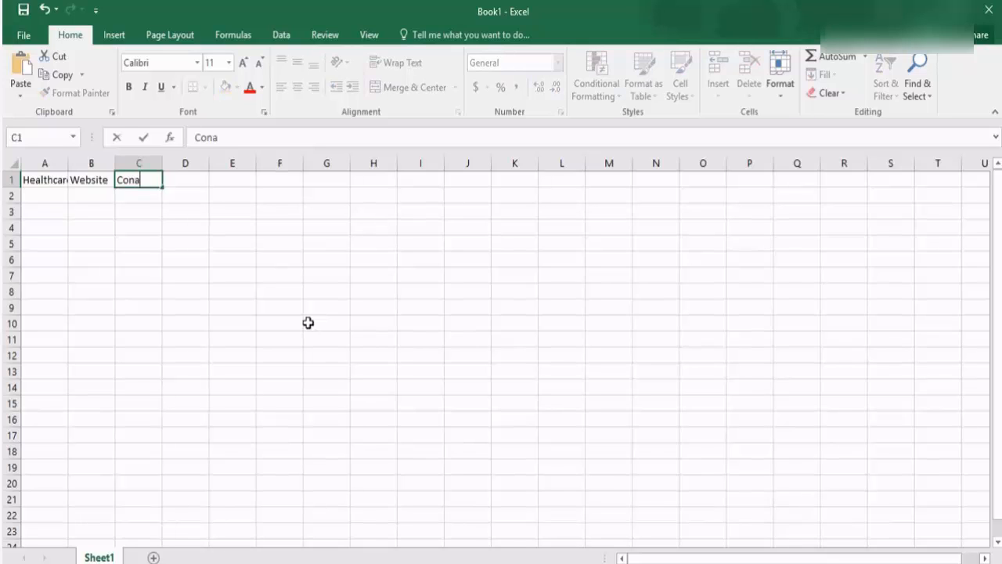
pyautogui.press('BackSpace')
pyautogui.write('tact Name')
pyautogui.press('Tab')
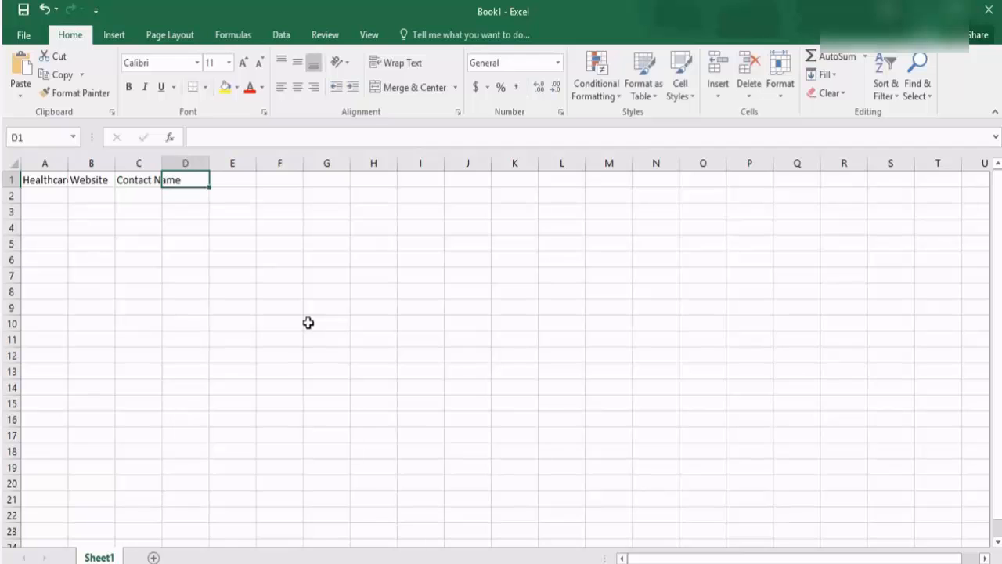
pyautogui.write('Title')
pyautogui.press('Tab')
pyautogui.write('Email')
pyautogui.click(308, 323)
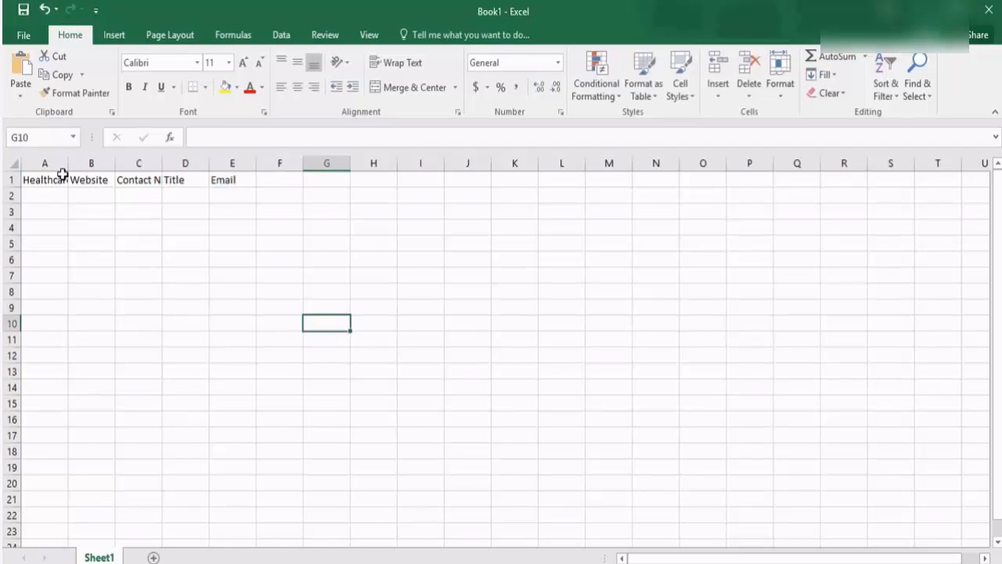
pyautogui.moveTo(44, 163); pyautogui.dragTo(429, 179)
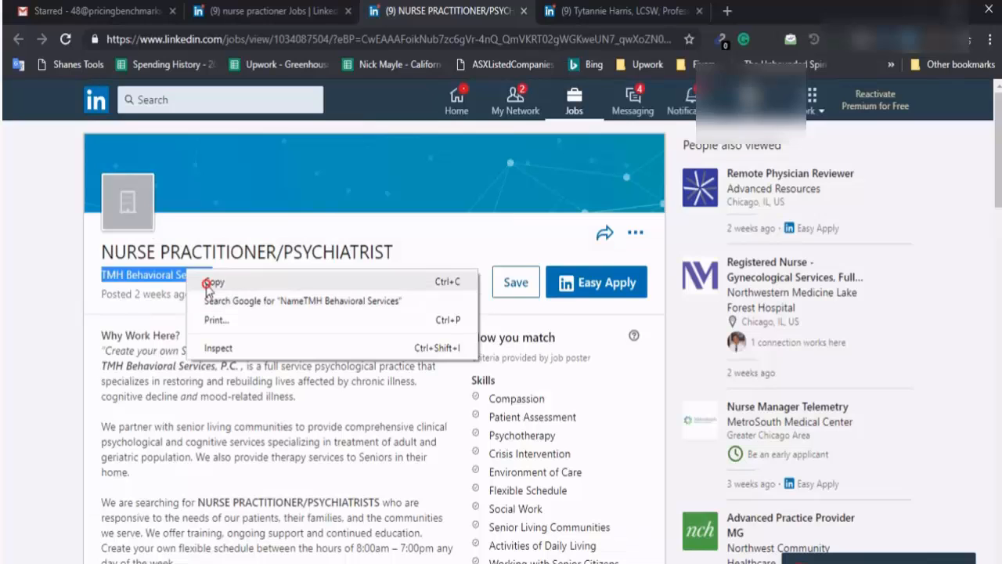
# Google 'TMH Behavioral Services' from the company name on the job posting
pyautogui.click(200, 283)
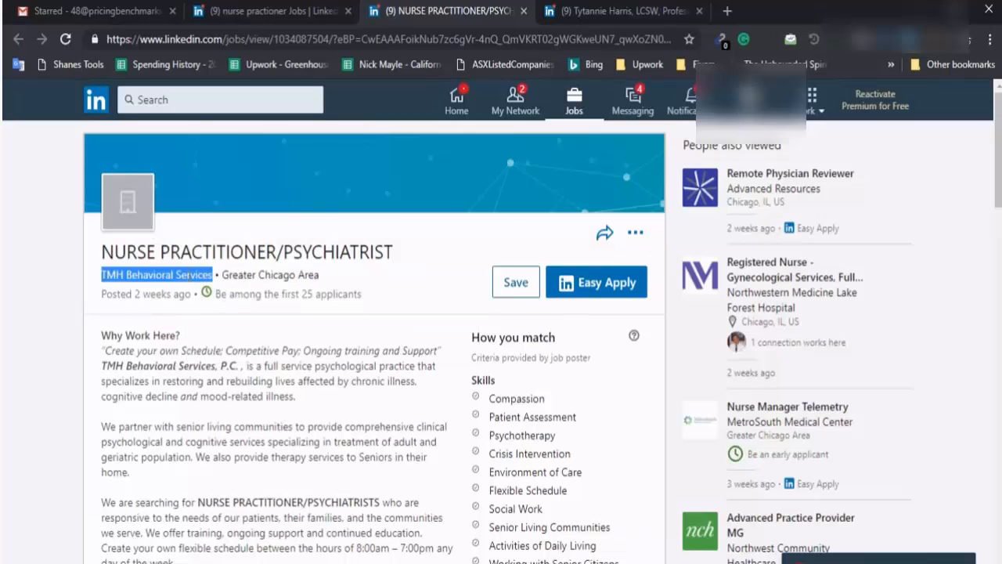
pyautogui.rightClick(195, 275)
pyautogui.click(266, 305)
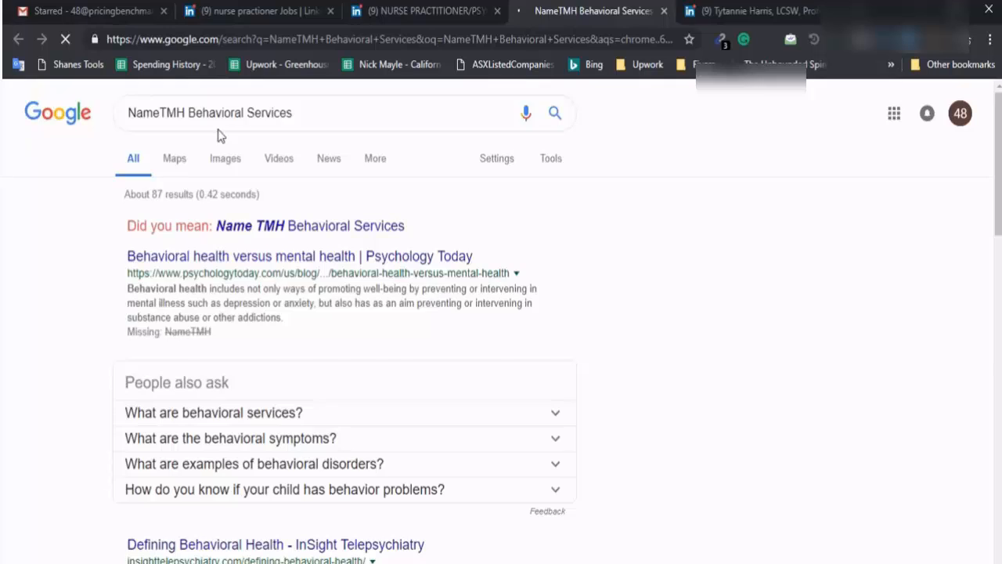
pyautogui.hotkey('ctrl', 'w')
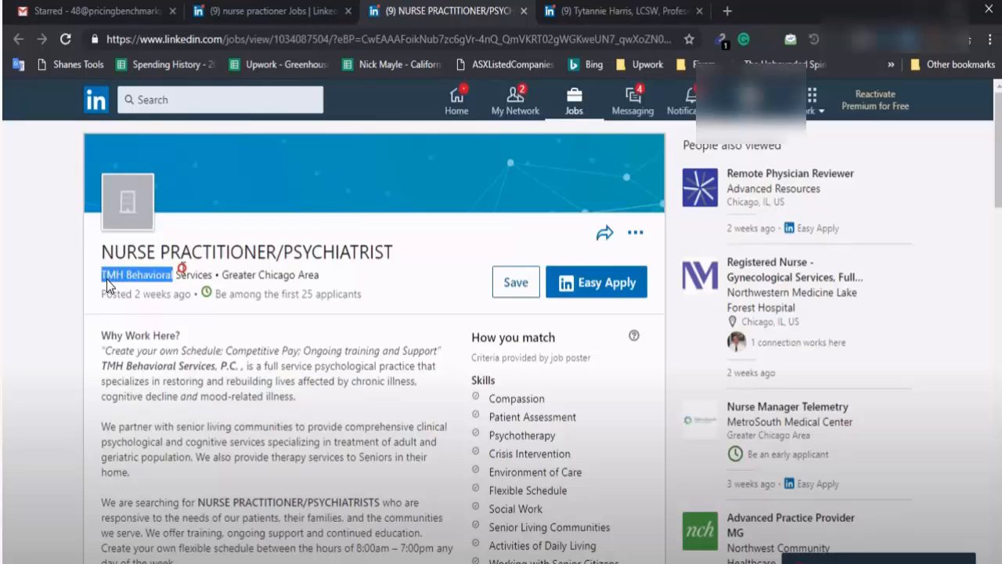
pyautogui.rightClick(182, 267)
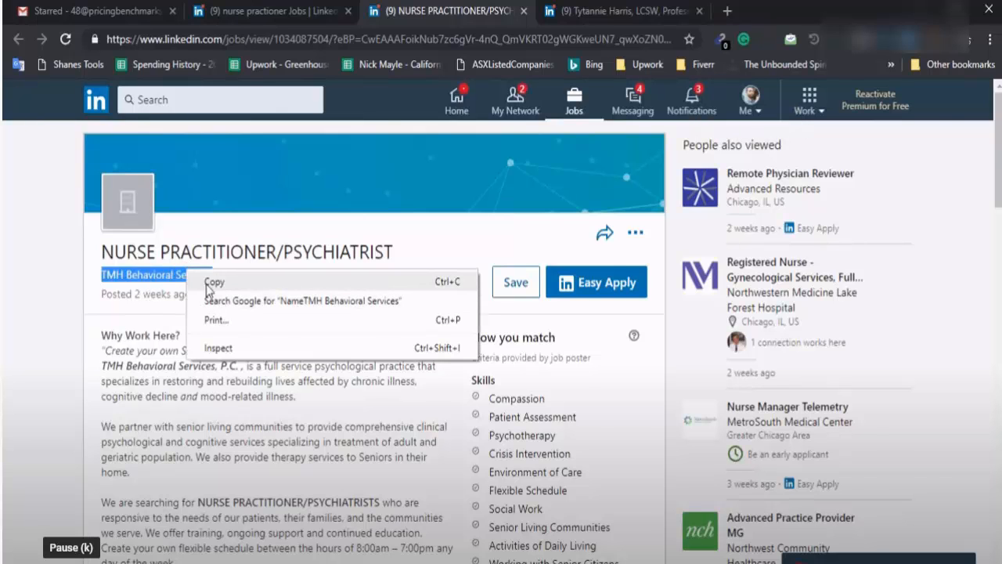
pyautogui.click(203, 299)
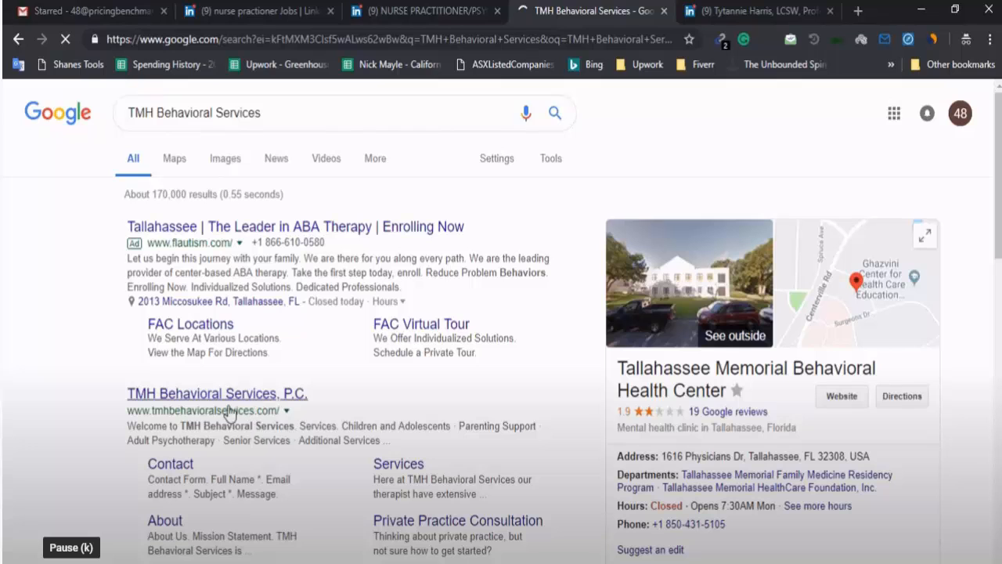
pyautogui.press('/')
pyautogui.press('BackSpace')
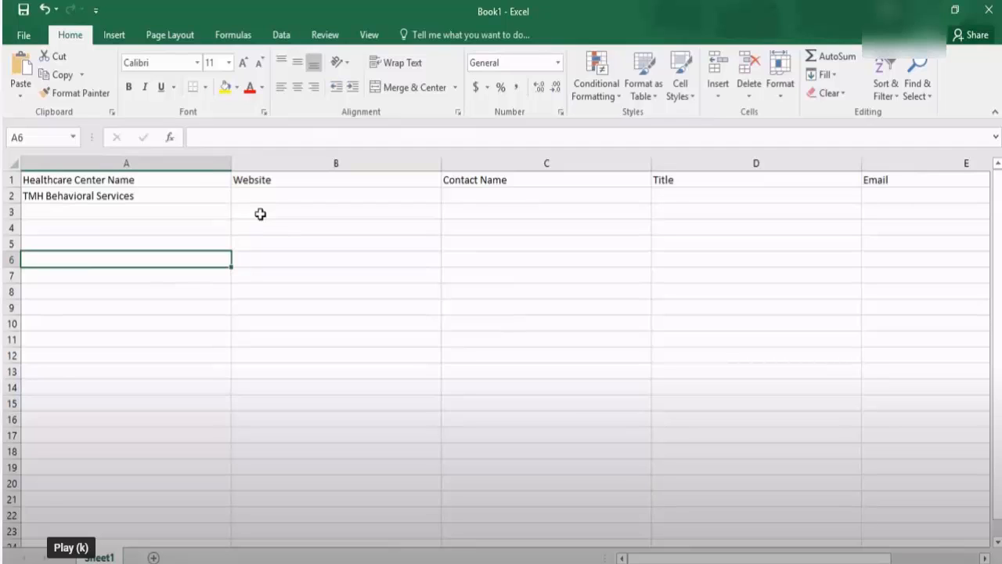
# Centre header row 1 with yellow fill, then open the TMH Behavioral Services website
pyautogui.click(11, 180)
pyautogui.click(297, 87)
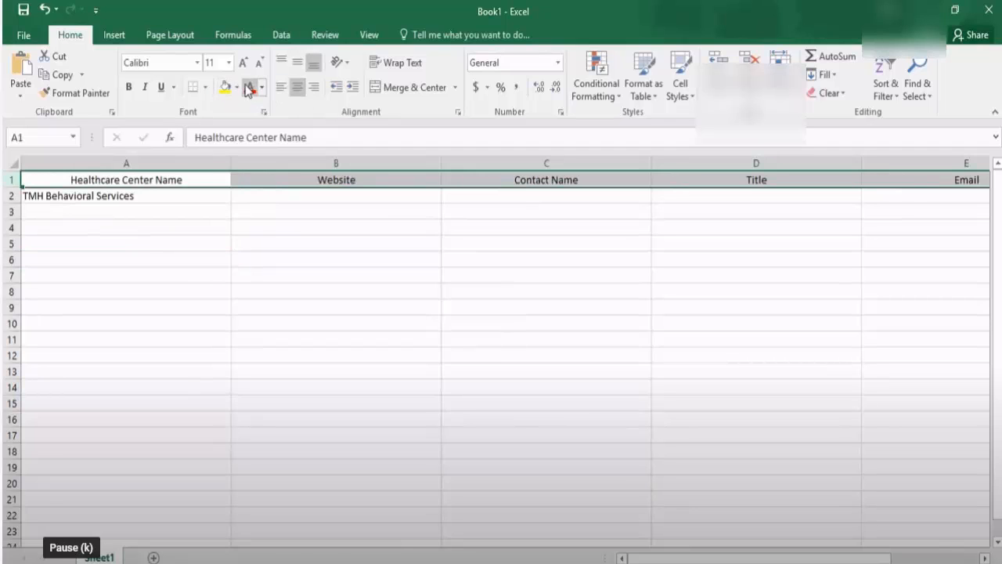
pyautogui.click(225, 89)
pyautogui.click(245, 305)
pyautogui.click(255, 196)
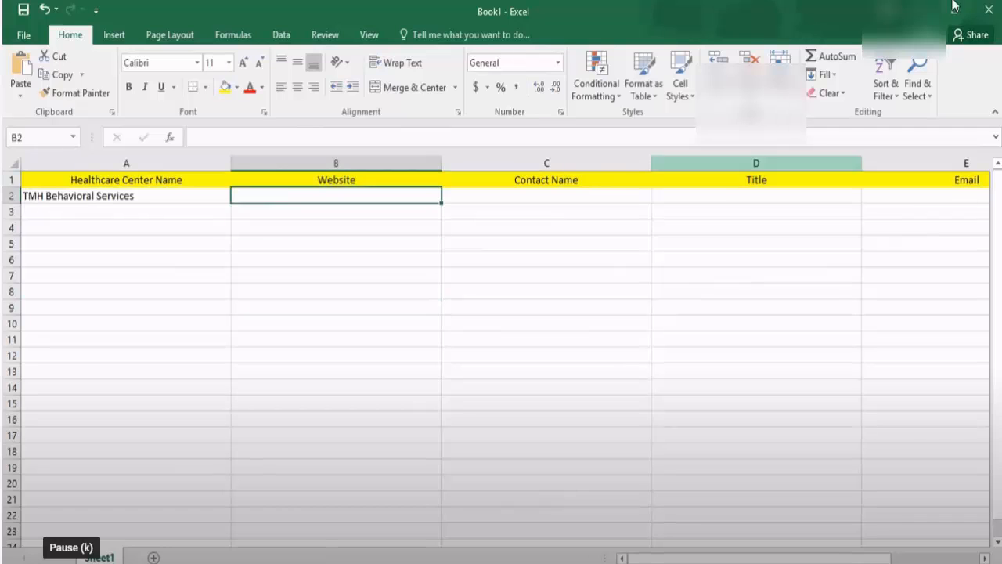
pyautogui.click(920, 10)
pyautogui.click(671, 13)
pyautogui.click(513, 39)
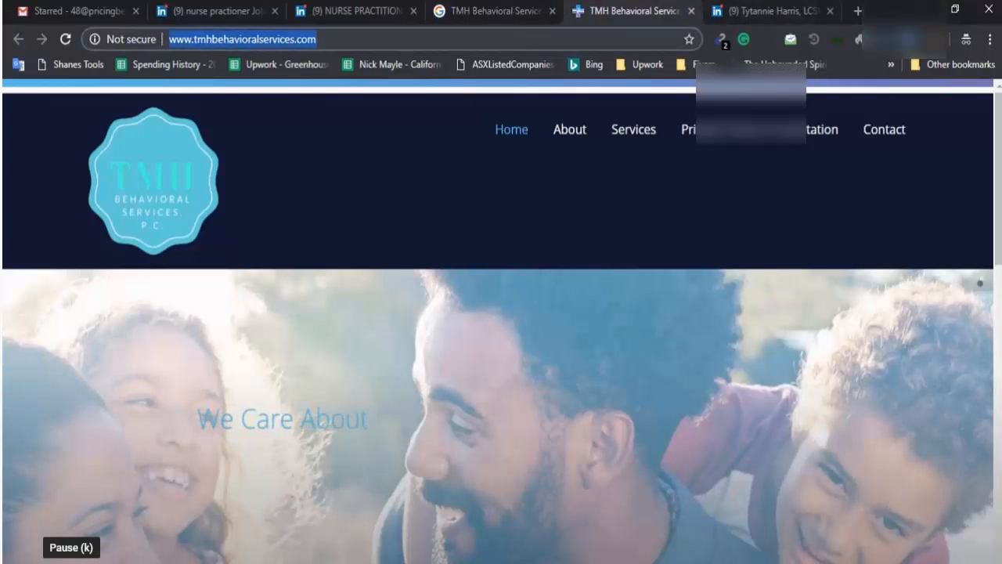
pyautogui.hotkey('ctrl', 'x')
pyautogui.hotkey('alt', 'Tab')
pyautogui.hotkey('ctrl', 'v')
# Paste the LinkedIn contact's name into C2, then go to the site's contact section
pyautogui.click(542, 194)
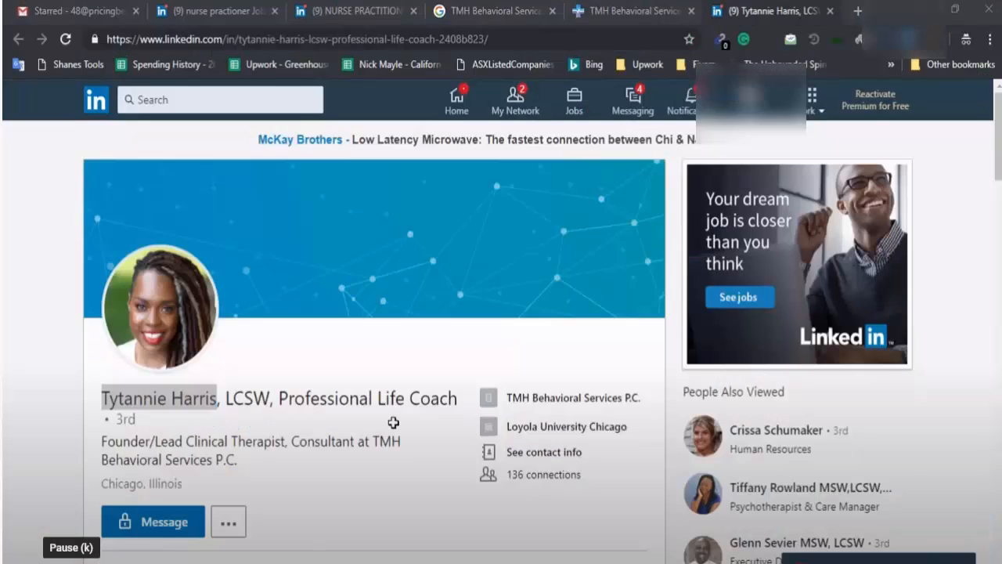
pyautogui.hotkey('alt', 'Tab')
pyautogui.doubleClick(486, 193)
pyautogui.hotkey('ctrl', 'v')
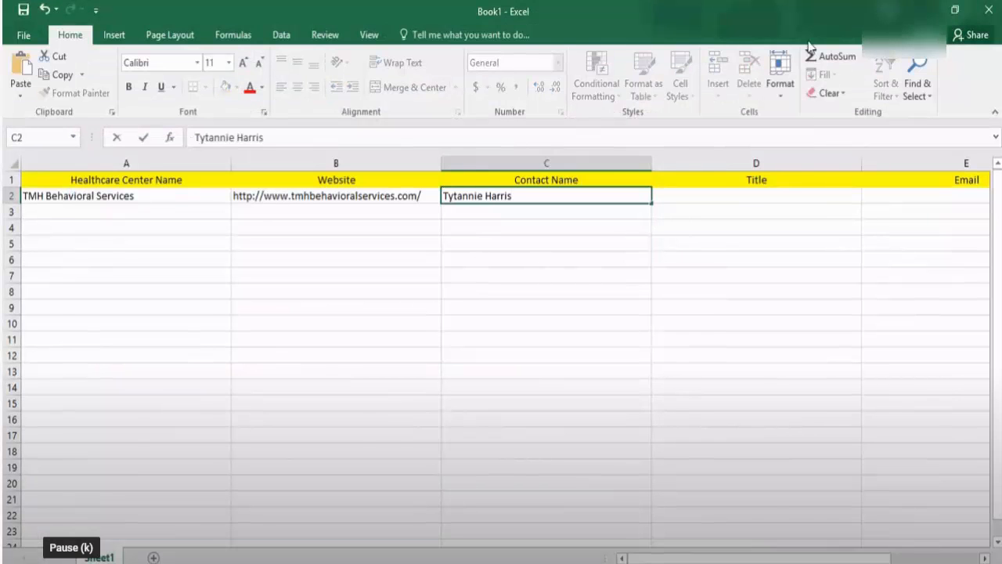
pyautogui.hotkey('alt', 'Tab')
pyautogui.click(626, 11)
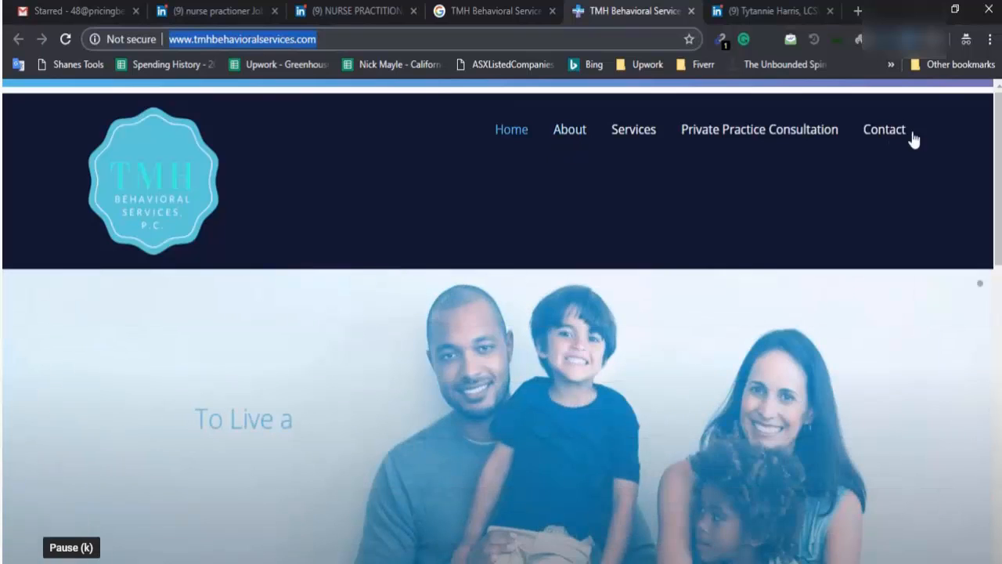
pyautogui.click(886, 133)
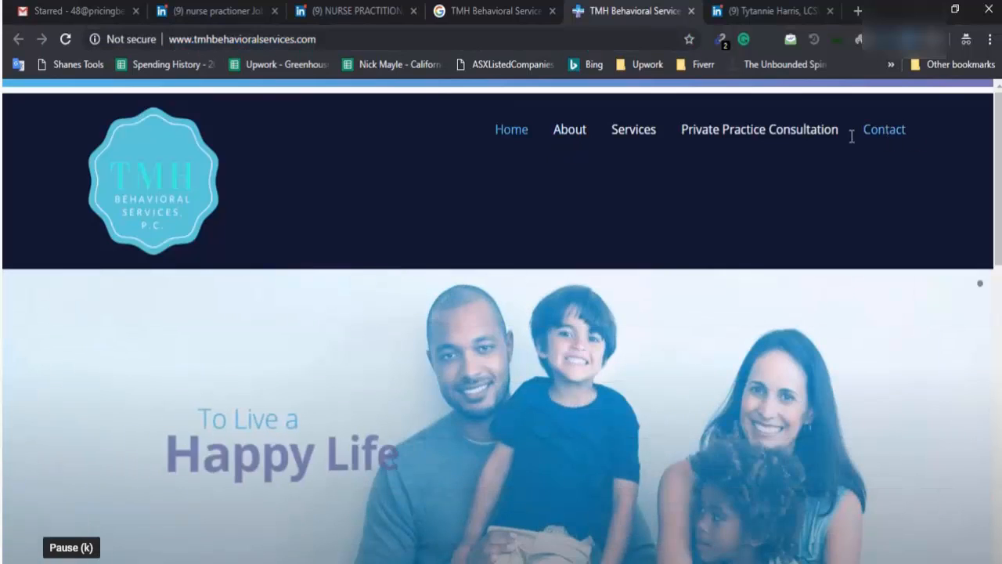
# Scan the site and search results for '@' addresses, then paste guessed addresses as recipients
pyautogui.click(722, 44)
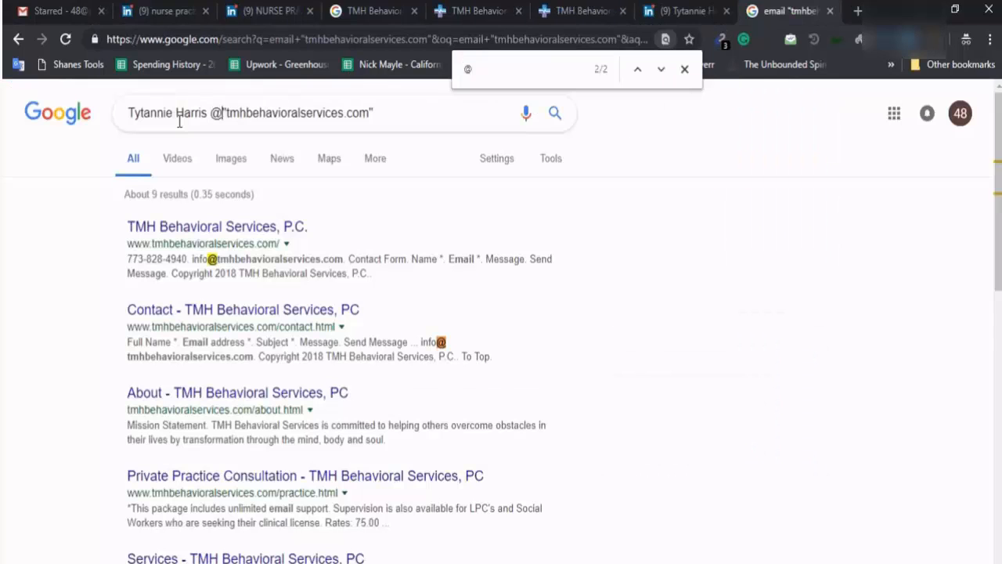
pyautogui.hotkey('ctrl', 'f')
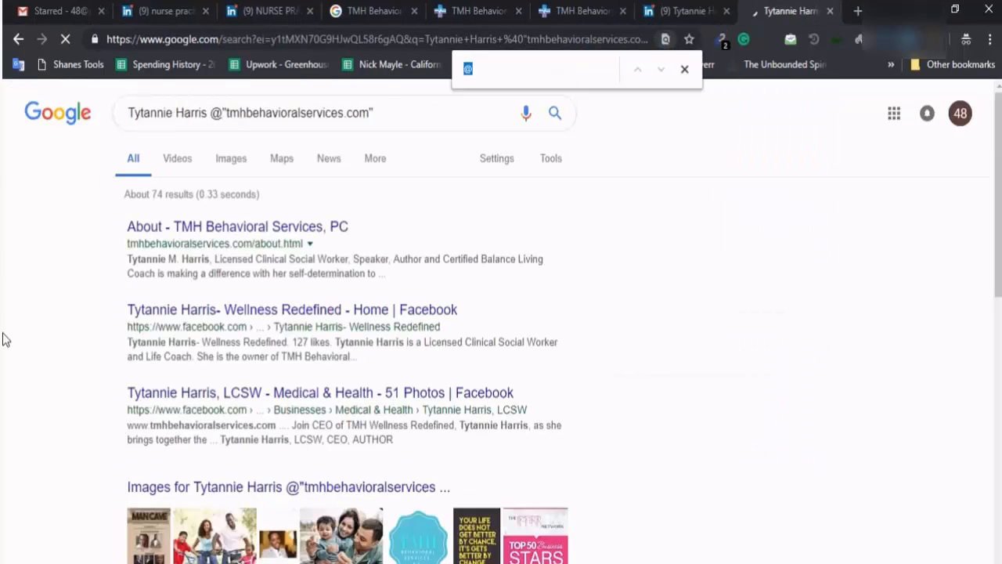
pyautogui.press('Return')
pyautogui.press('Return')
pyautogui.press('Return')
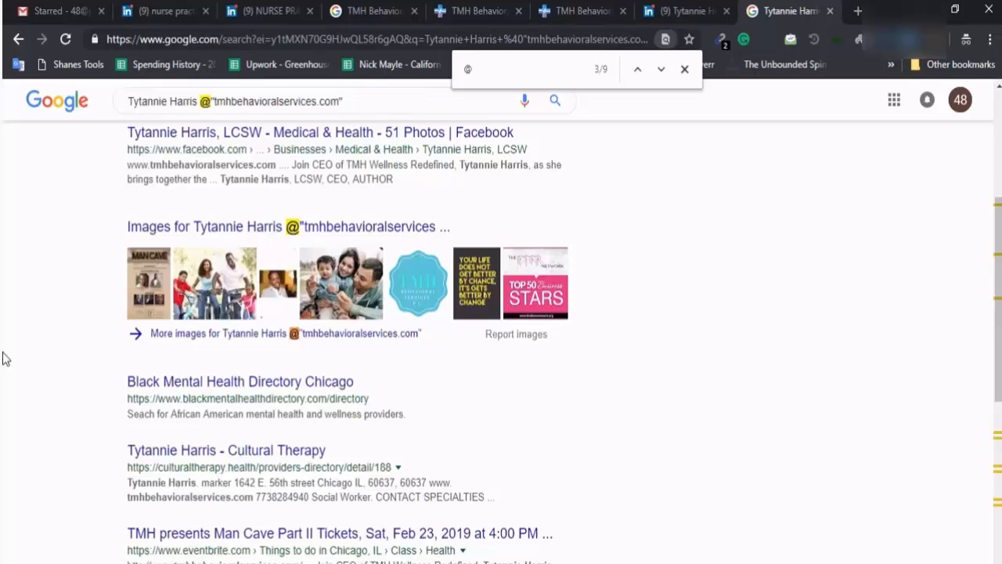
pyautogui.press('Return')
pyautogui.hotkey('shift', 'Return')
pyautogui.hotkey('shift', 'Return')
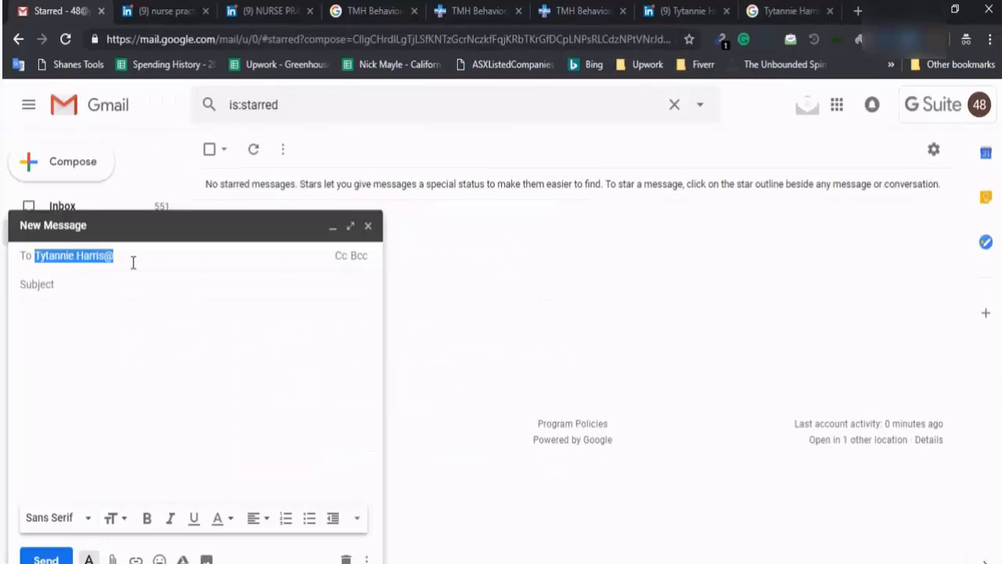
pyautogui.hotkey('ctrl', 'v')
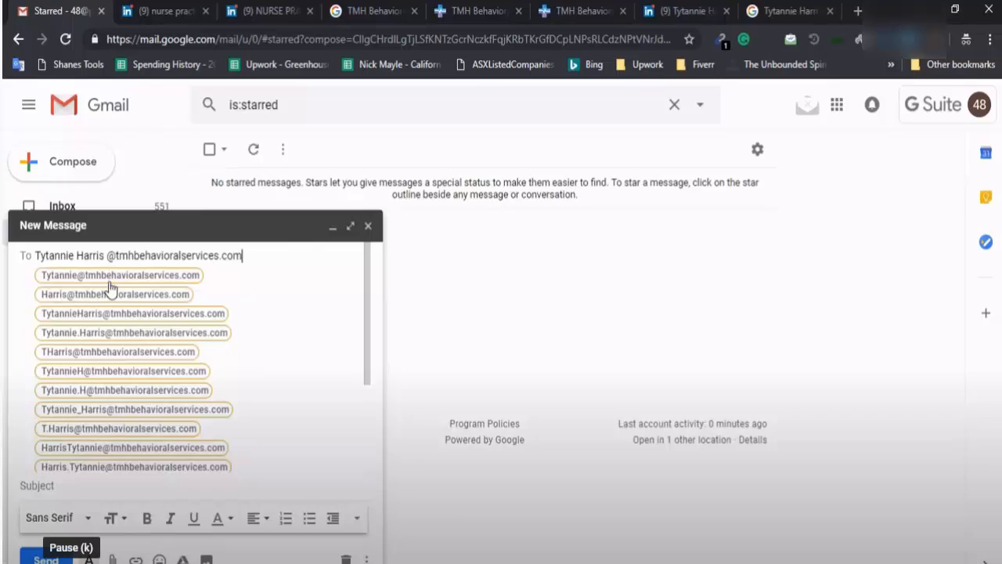
# Check the guessed address chips in Gmail and keep the contact's most likely address
pyautogui.moveTo(116, 287)
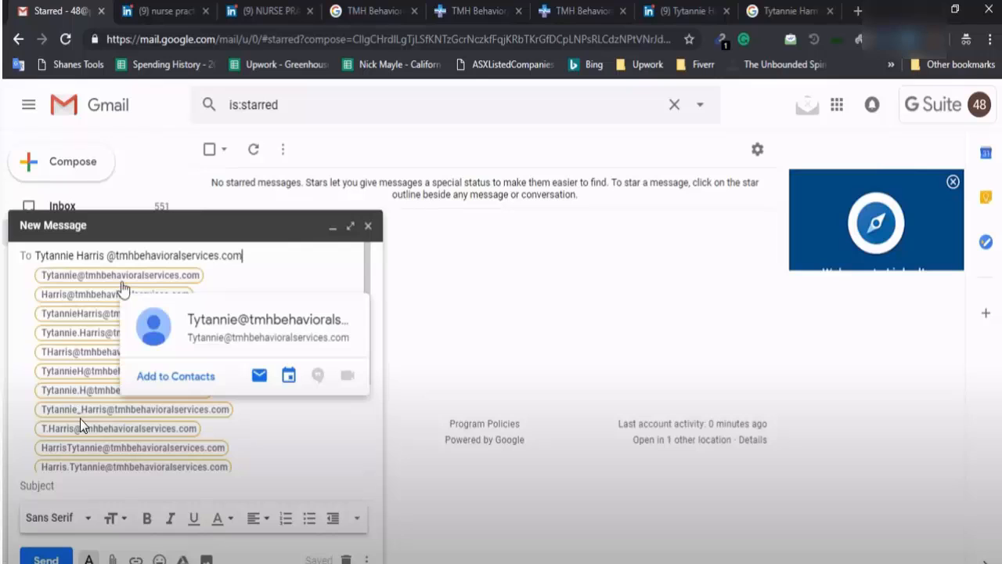
pyautogui.click(123, 287)
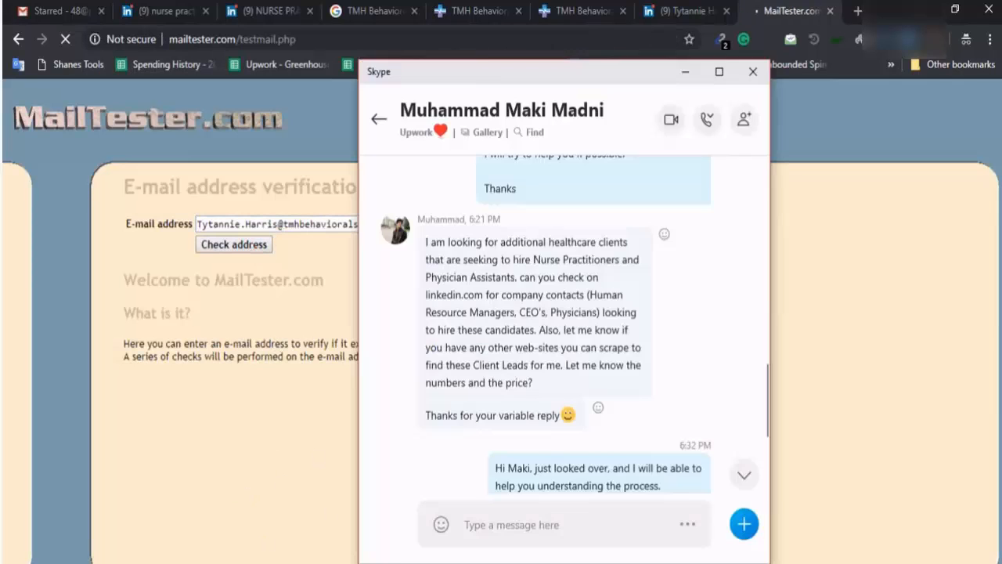
# Trim the surname from the tested address to check the first-name-only version in MailTester
pyautogui.doubleClick(259, 224)
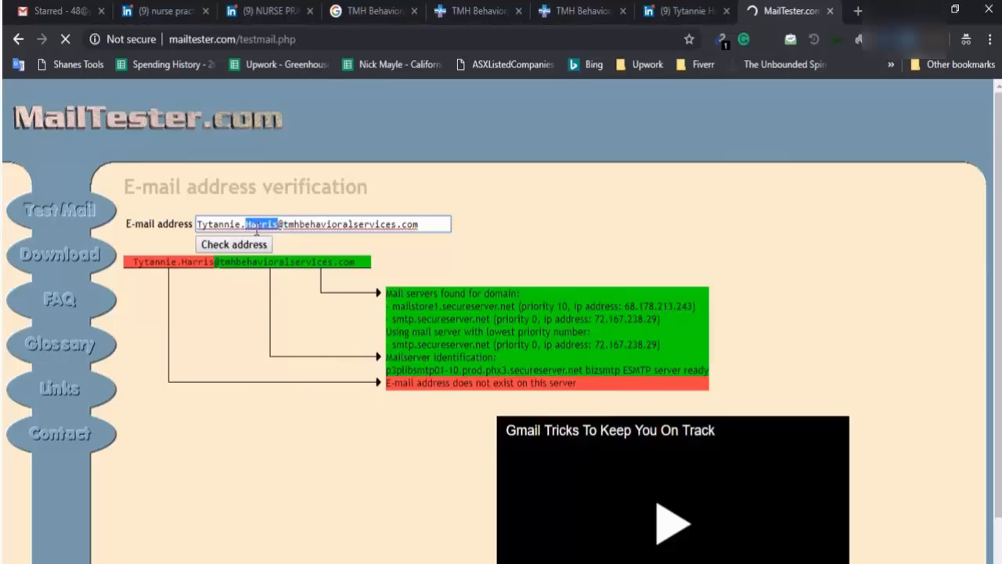
pyautogui.press('BackSpace')
pyautogui.press('BackSpace')
pyautogui.click(241, 245)
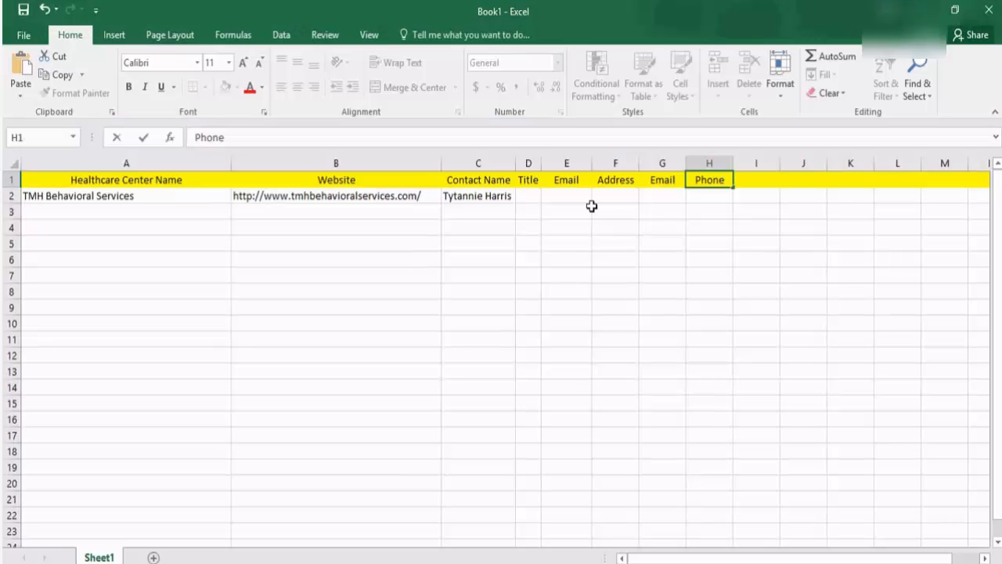
# Paste the company's street address into F2 and its email into G2
pyautogui.click(587, 208)
pyautogui.click(616, 197)
pyautogui.hotkey('ctrl', 'v')
pyautogui.hotkey('alt', 'Tab')
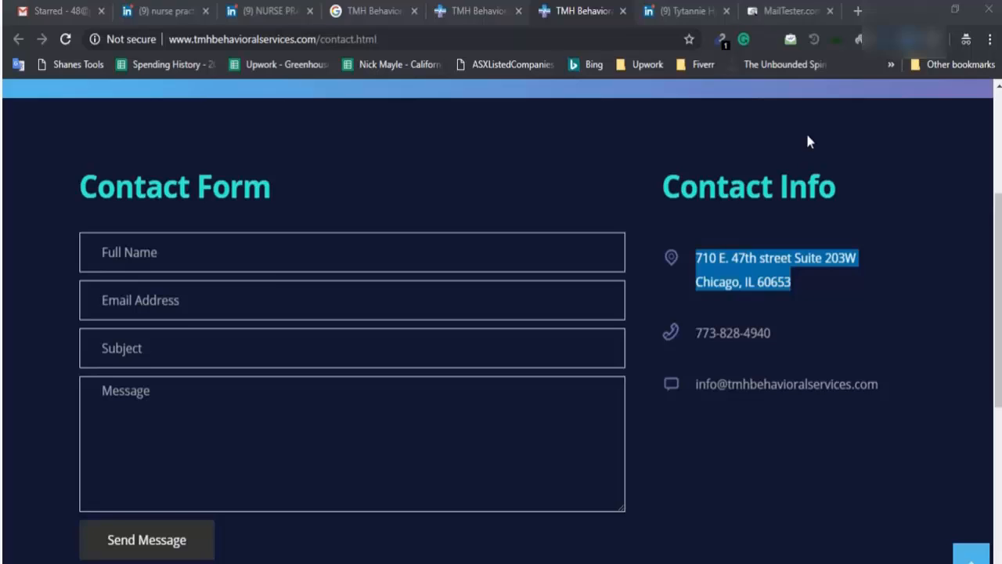
pyautogui.moveTo(697, 383); pyautogui.dragTo(878, 384)
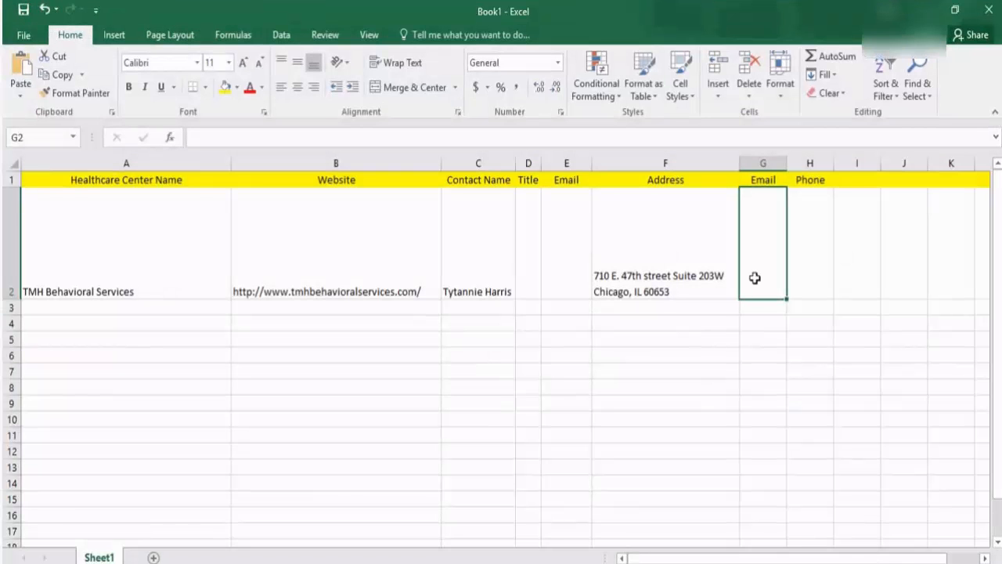
pyautogui.hotkey('ctrl', 'v')
# Paste the phone number into H2, widen the Phone column, and paste 'Founder/Lead Clinical Therapist, Consultant' into D2
pyautogui.moveTo(666, 292); pyautogui.dragTo(771, 433)
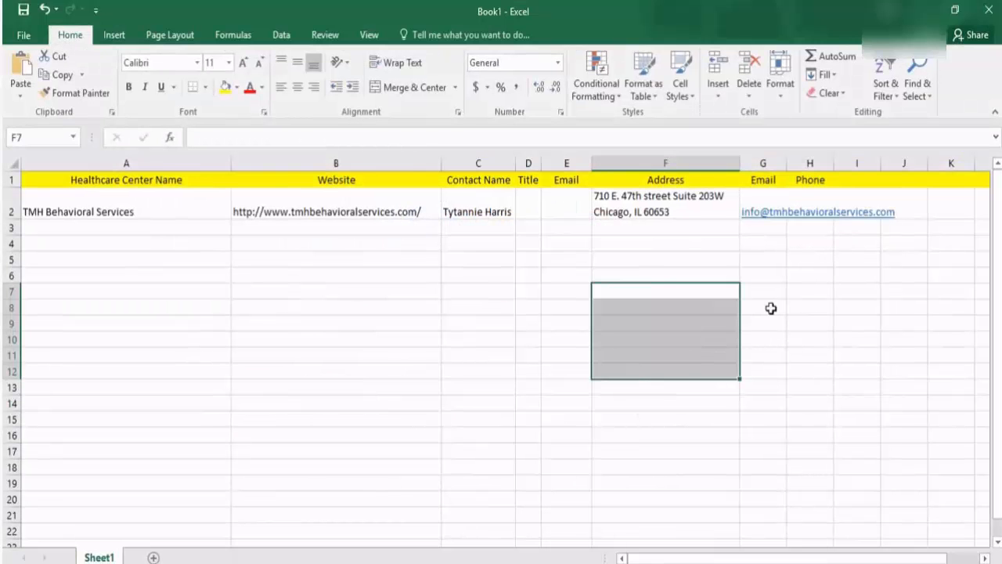
pyautogui.click(810, 275)
pyautogui.click(820, 210)
pyautogui.hotkey('ctrl', 'v')
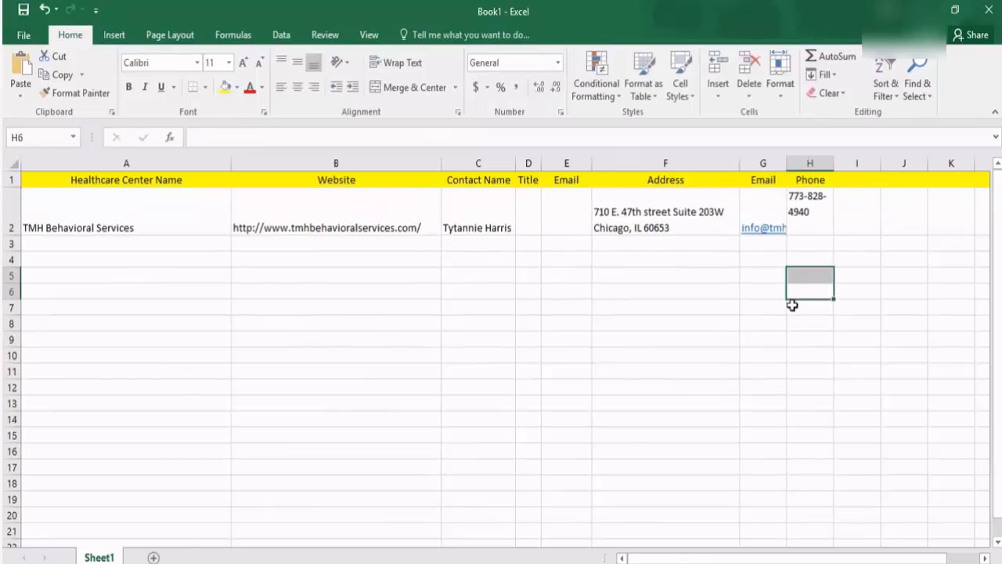
pyautogui.moveTo(828, 166); pyautogui.dragTo(879, 161)
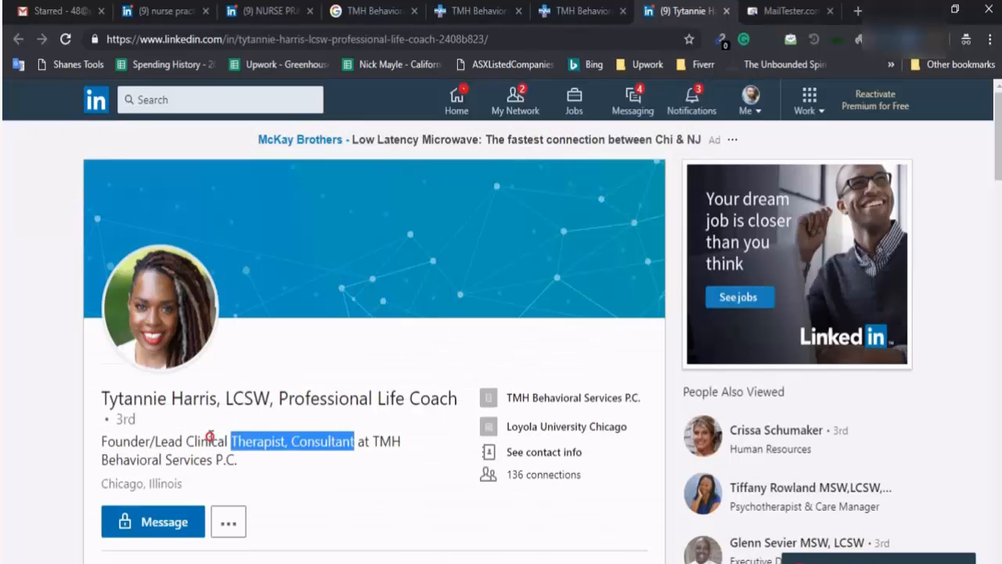
pyautogui.moveTo(141, 440); pyautogui.dragTo(102, 440)
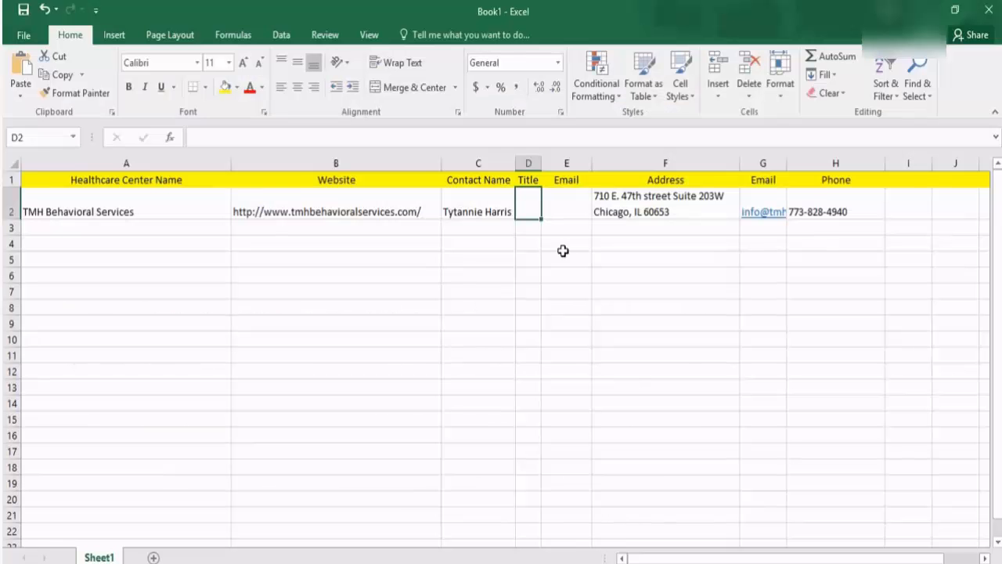
pyautogui.doubleClick(532, 205)
pyautogui.hotkey('ctrl', 'v')
# Shorten the test address to initial plus surname at tmhbehavioralservices.com, confirm it's valid, and cut it
pyautogui.click(526, 275)
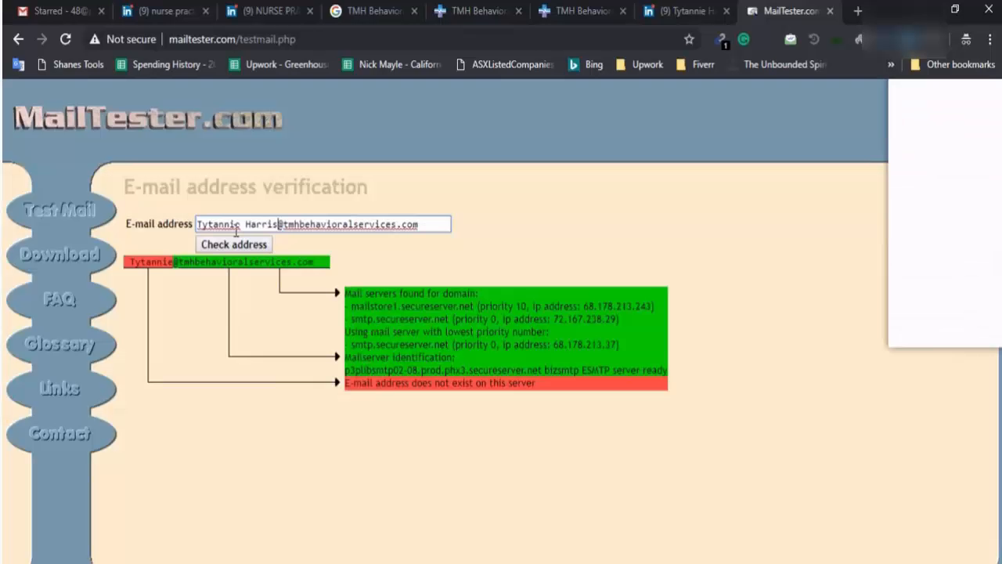
pyautogui.moveTo(242, 226); pyautogui.dragTo(202, 226)
pyautogui.click(196, 224)
pyautogui.press('BackSpace')
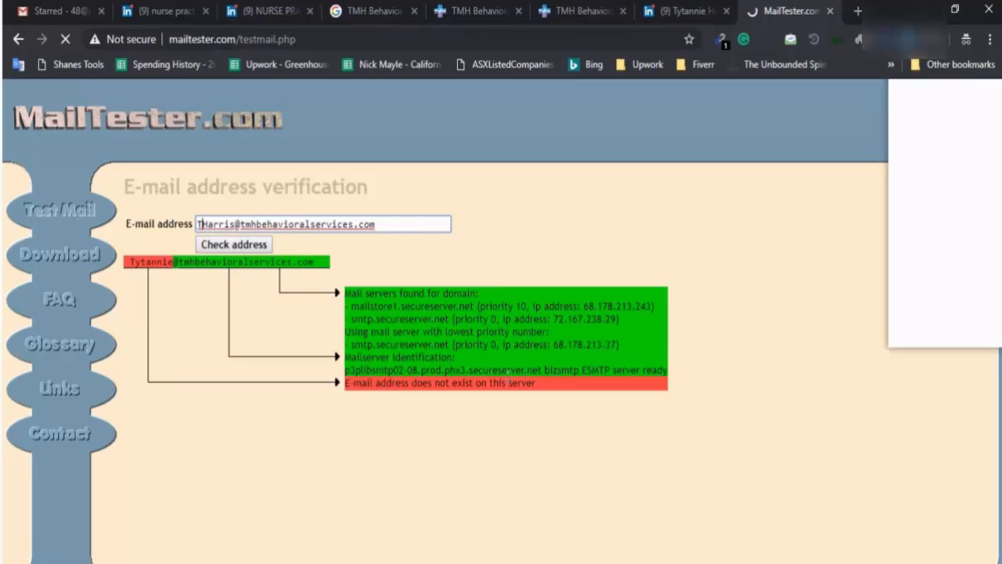
pyautogui.press('Return')
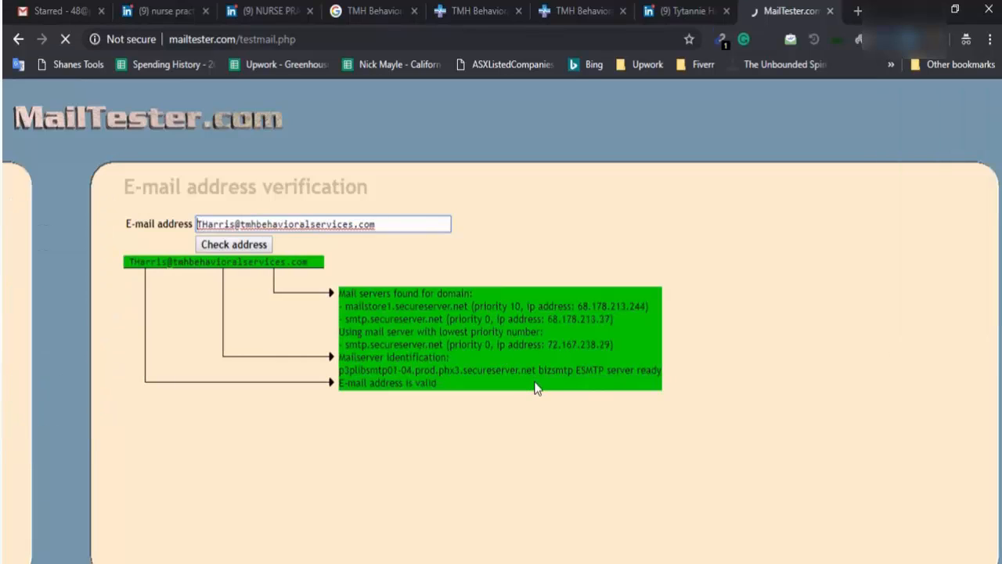
pyautogui.tripleClick(256, 225)
pyautogui.hotkey('ctrl', 'c')
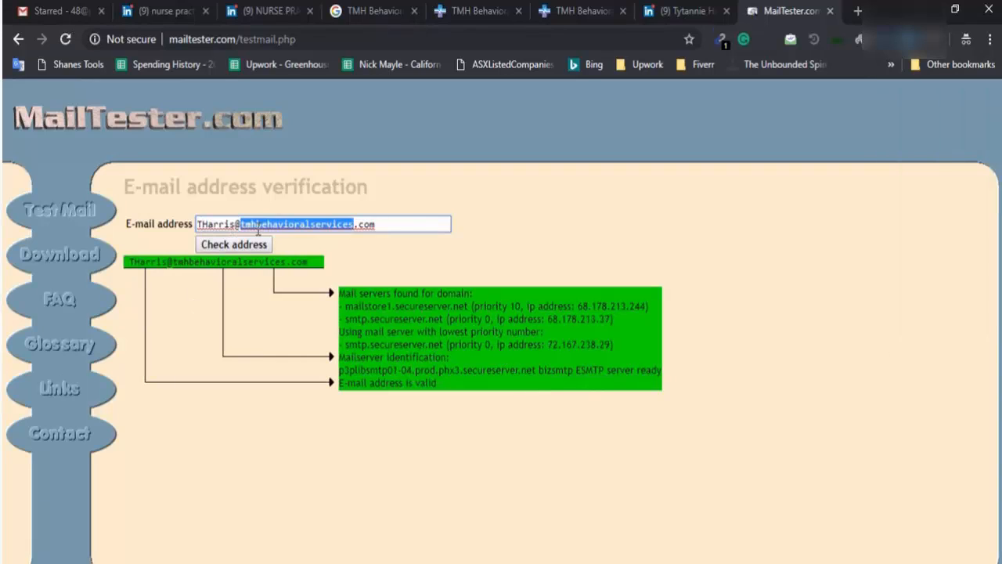
pyautogui.press('BackSpace')
# Paste the verified contact email into E2 for TMH Behavioral Services and widen column E to fit
pyautogui.hotkey('alt', 'Tab')
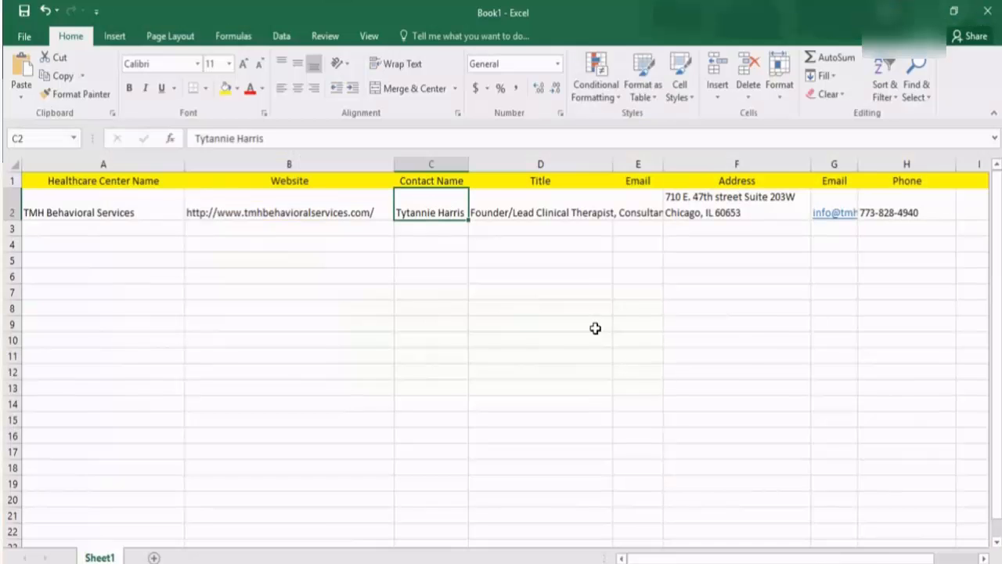
pyautogui.doubleClick(639, 210)
pyautogui.hotkey('ctrl', 'v')
pyautogui.click(630, 276)
pyautogui.moveTo(664, 160); pyautogui.dragTo(756, 169)
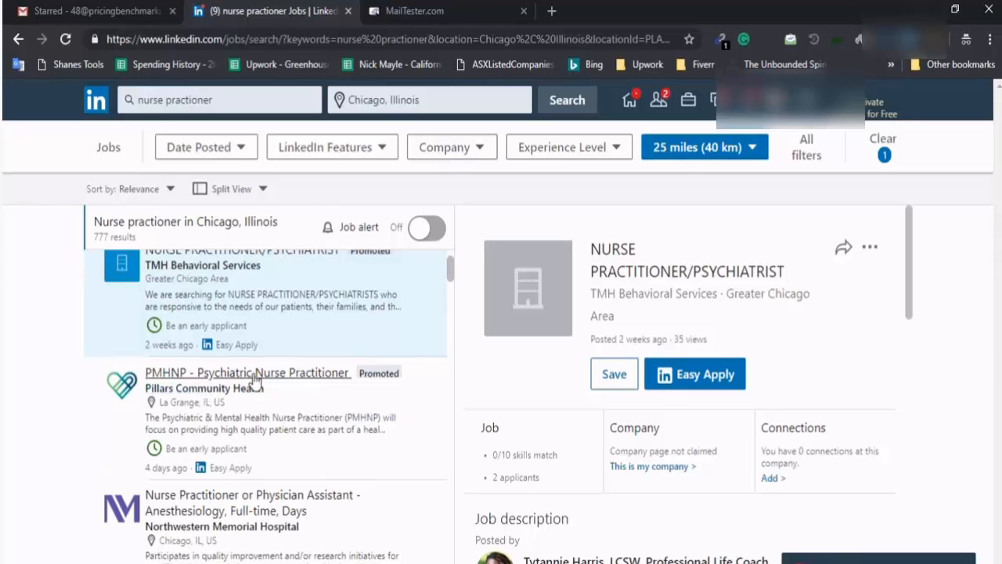
pyautogui.rightClick(307, 374)
pyautogui.click(341, 387)
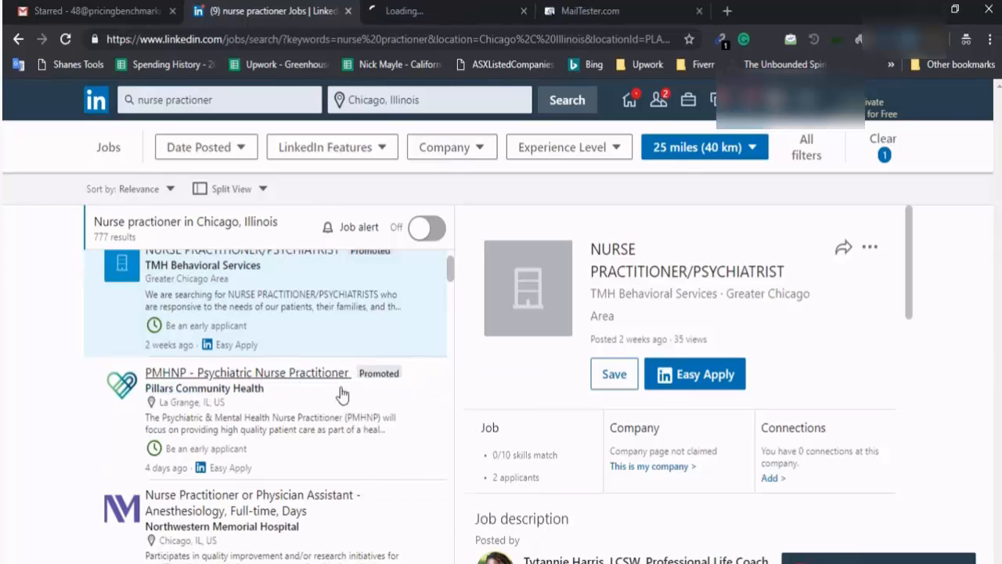
pyautogui.hotkey('ctrl', 'Tab')
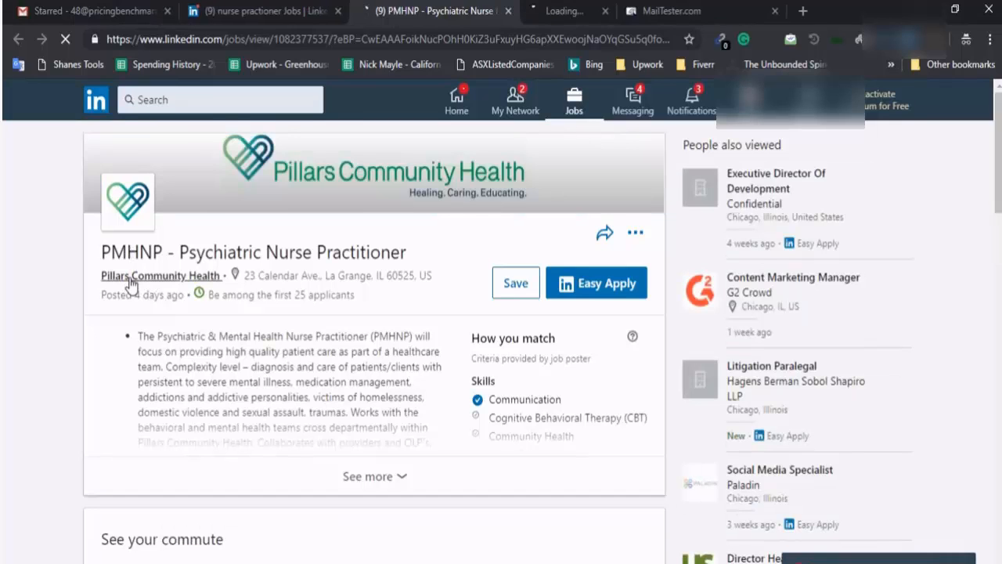
pyautogui.middleClick(130, 280)
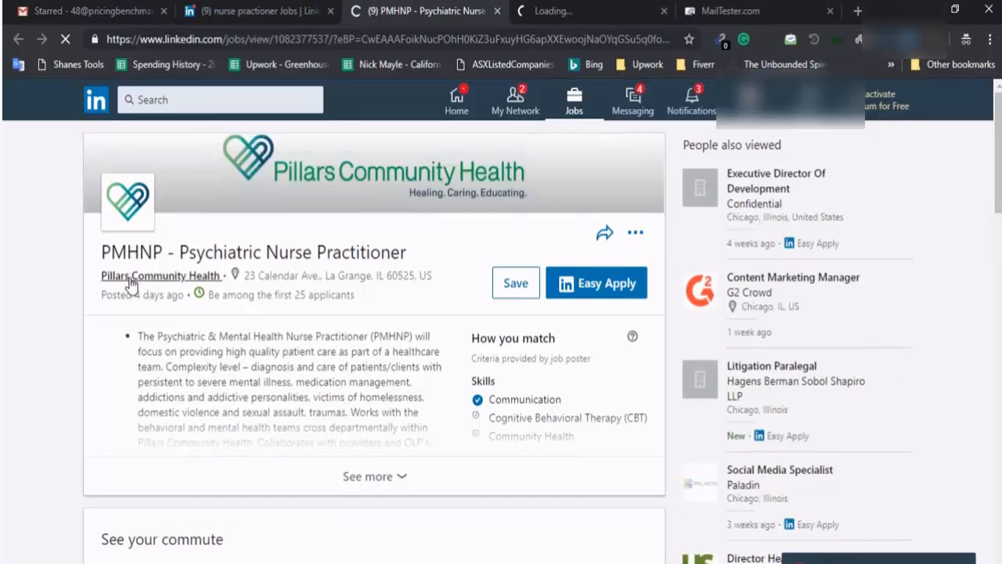
pyautogui.click(362, 493)
pyautogui.scroll(-4, 470, 438)
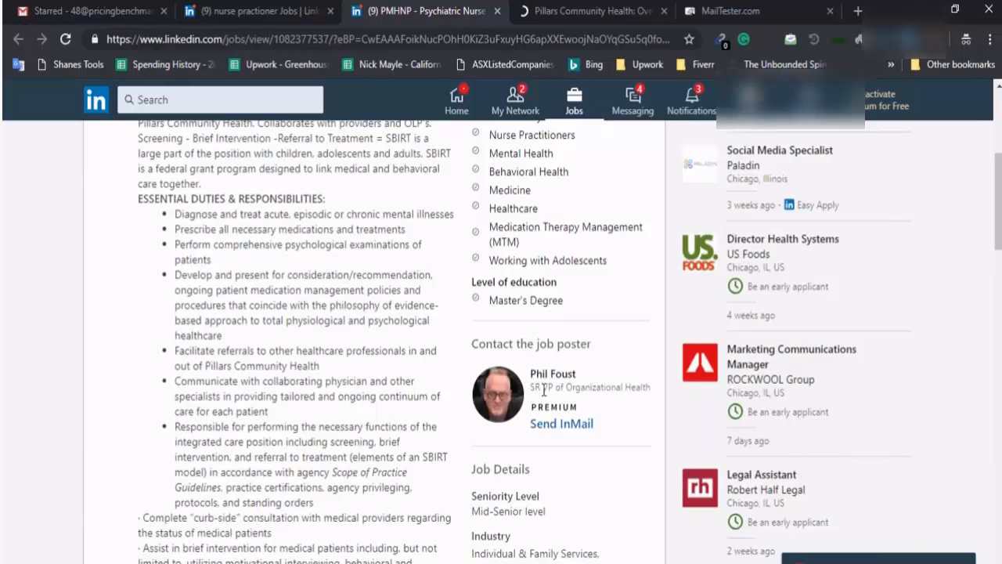
pyautogui.hotkey('alt', 'Tab')
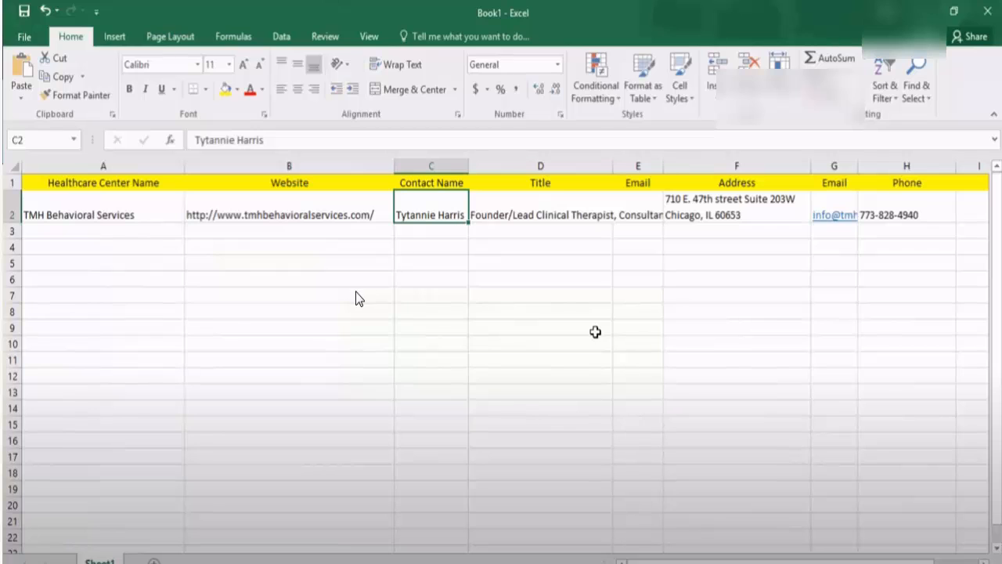
pyautogui.hotkey('alt', 'Tab')
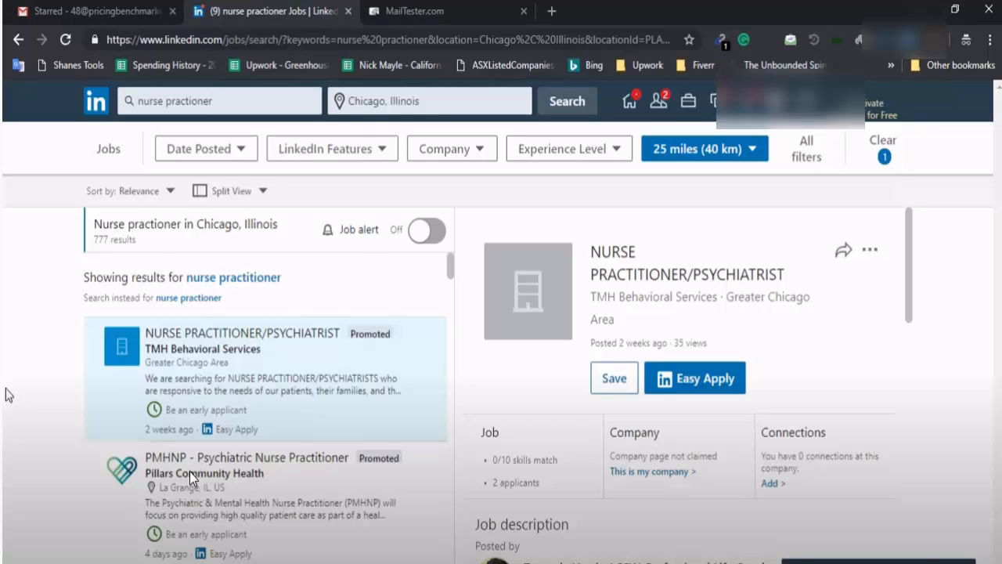
# Open the Pillars Community Health PMHNP posting in a new tab, plus its company page and poster's profile
pyautogui.scroll(-1, 189, 471)
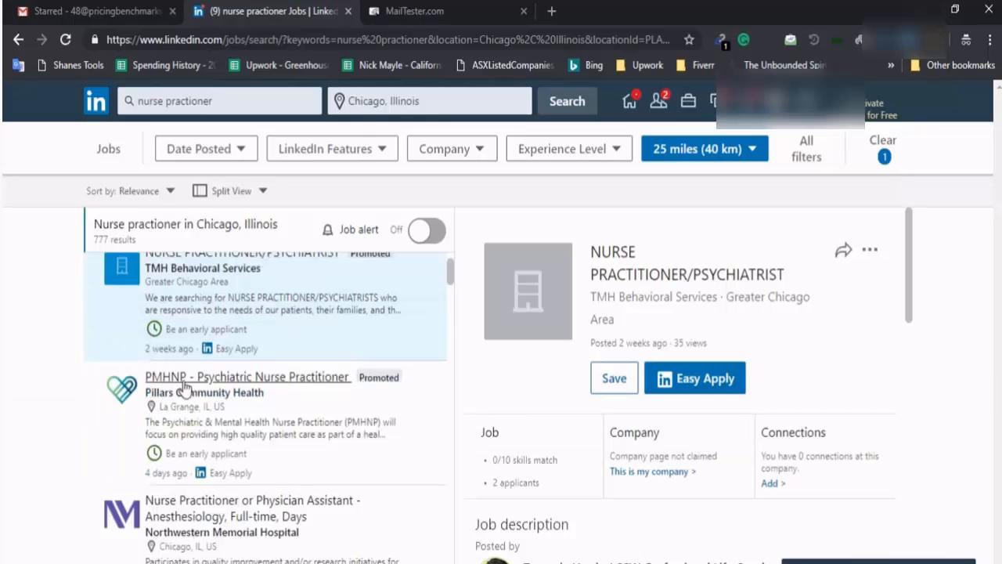
pyautogui.rightClick(306, 377)
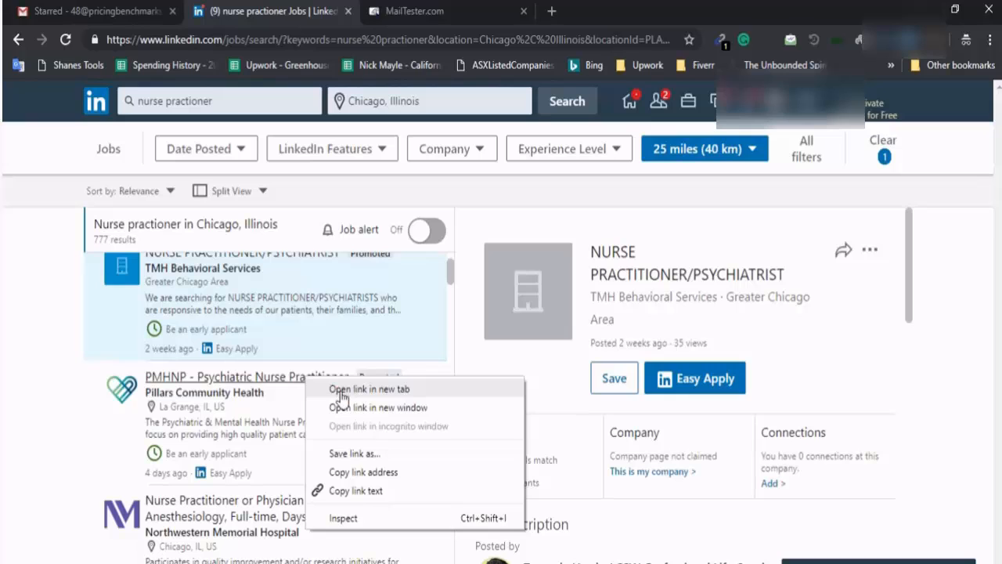
pyautogui.click(341, 389)
pyautogui.hotkey('ctrl', 'Tab')
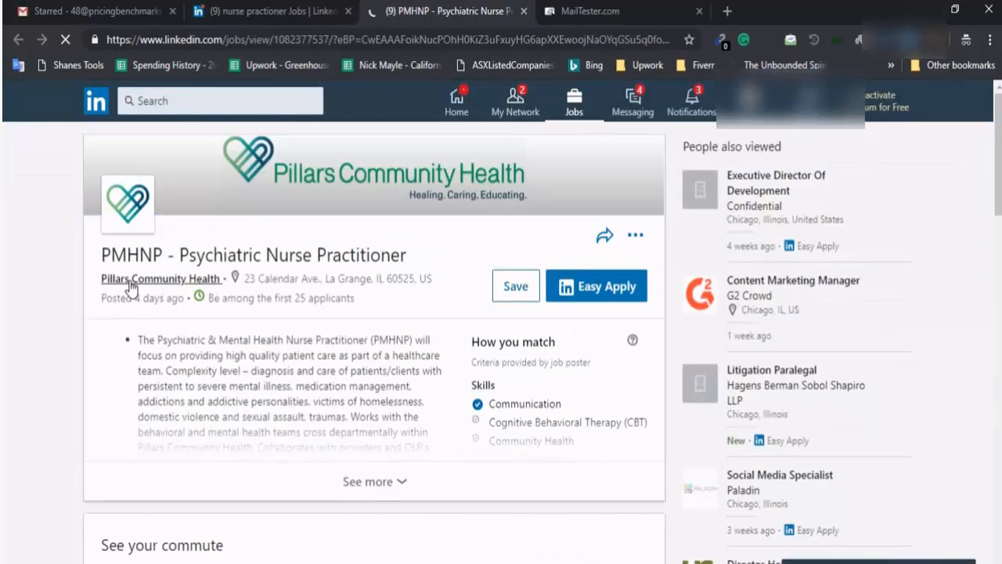
pyautogui.keyDown('ctrl'); pyautogui.click(132, 280); pyautogui.keyUp('ctrl')
pyautogui.scroll(-4, 636, 398)
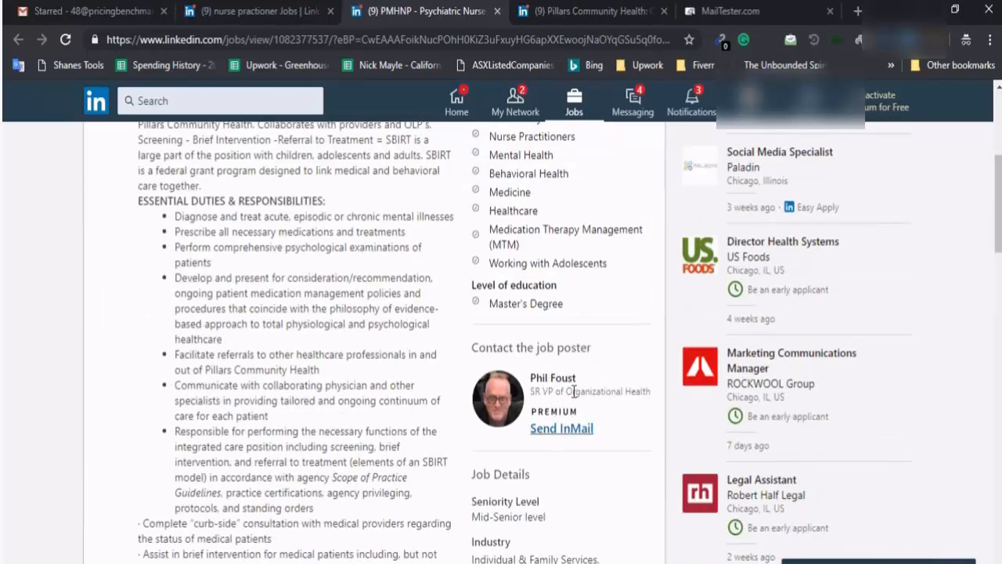
pyautogui.keyDown('ctrl'); pyautogui.click(551, 379); pyautogui.keyUp('ctrl')
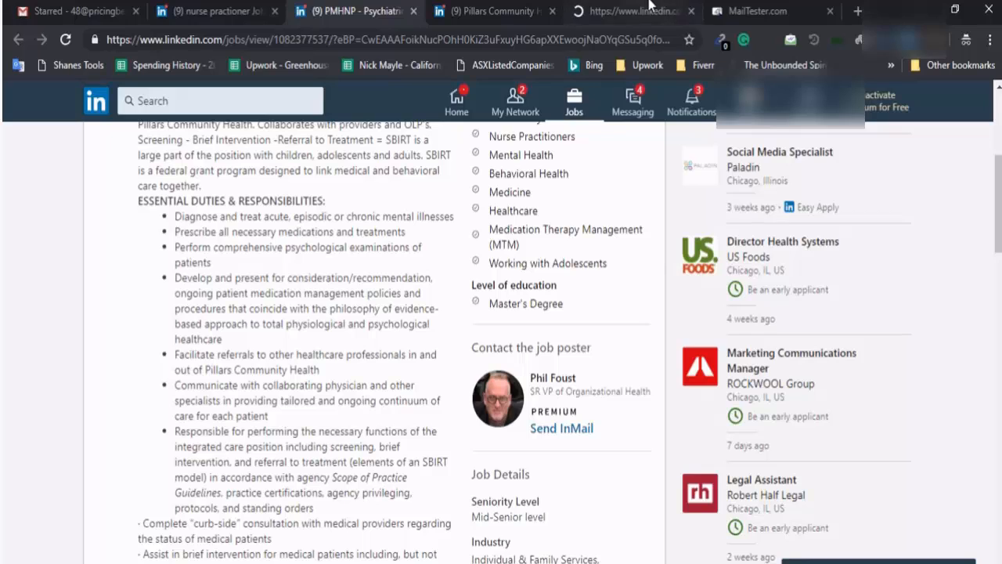
pyautogui.click(647, 7)
pyautogui.hotkey('ctrl', 'w')
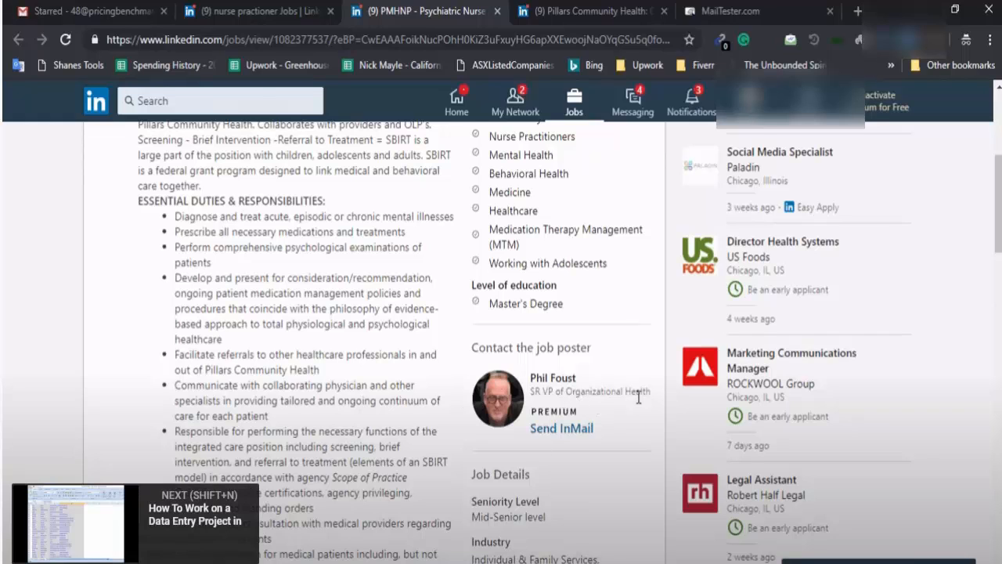
pyautogui.middleClick(508, 391)
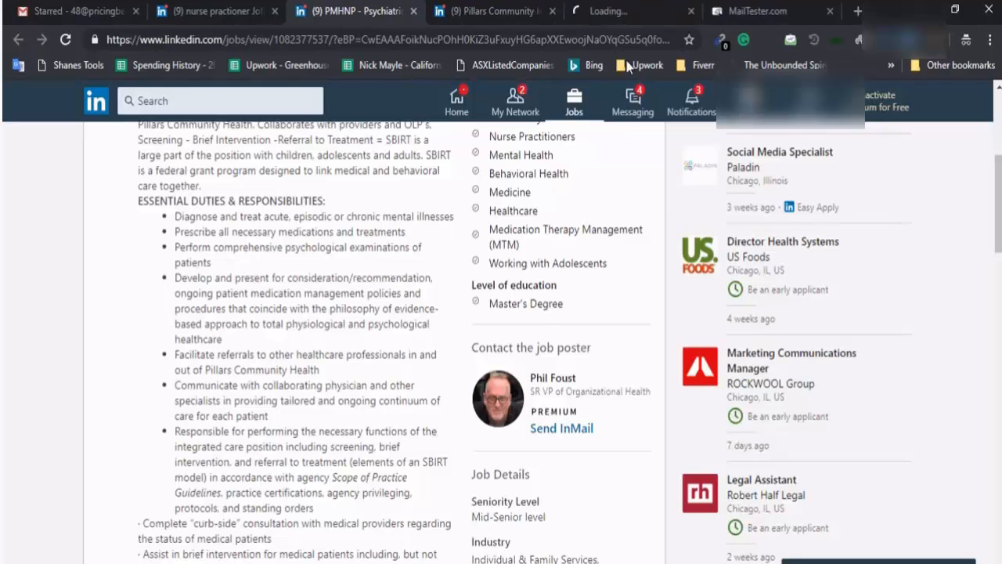
pyautogui.click(651, 6)
# Copy pillarscommunityhealth.org from the company's About section into Website cell B3
pyautogui.click(501, 11)
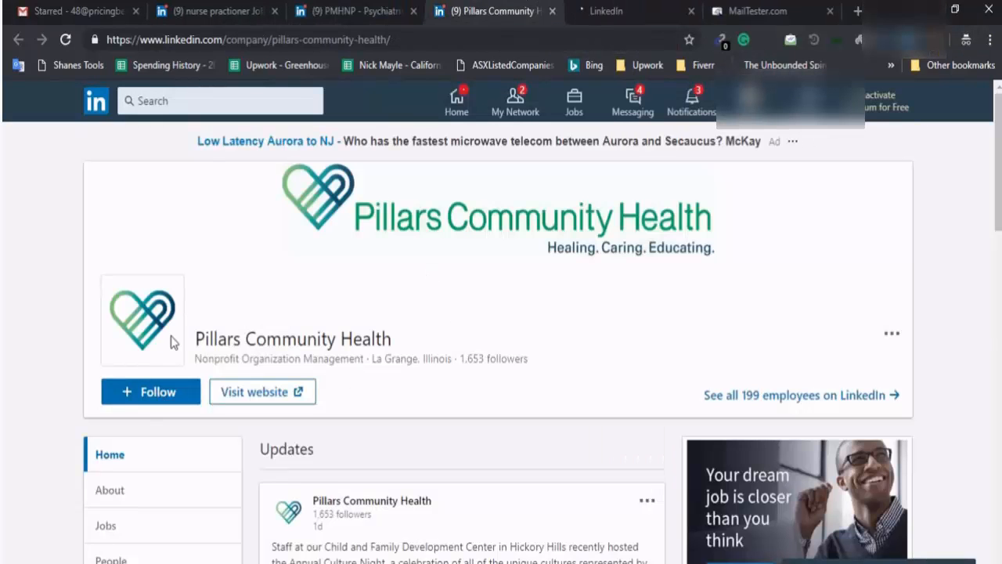
pyautogui.scroll(-3, 281, 346)
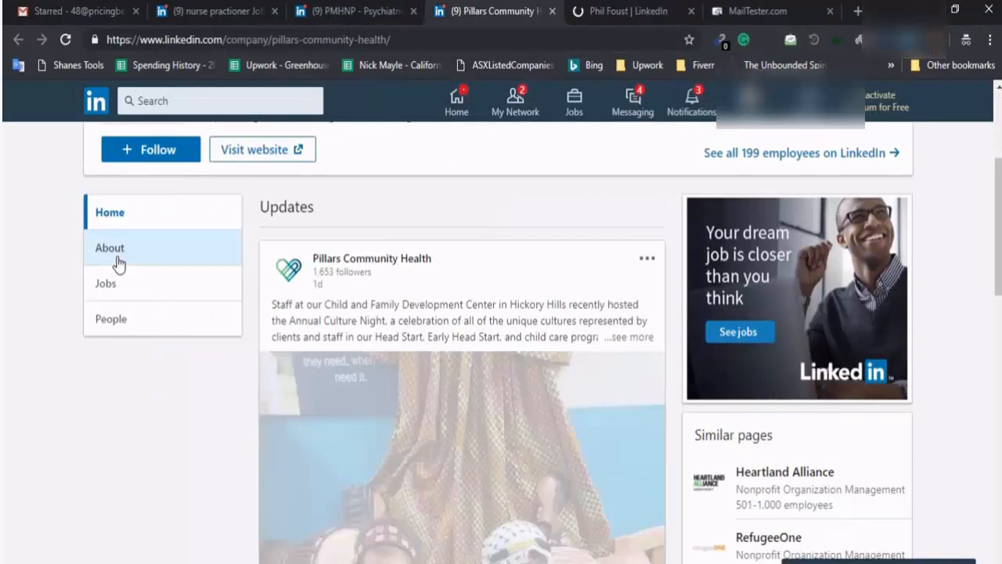
pyautogui.scroll(3, 285, 344)
pyautogui.click(134, 491)
pyautogui.scroll(-4, 253, 414)
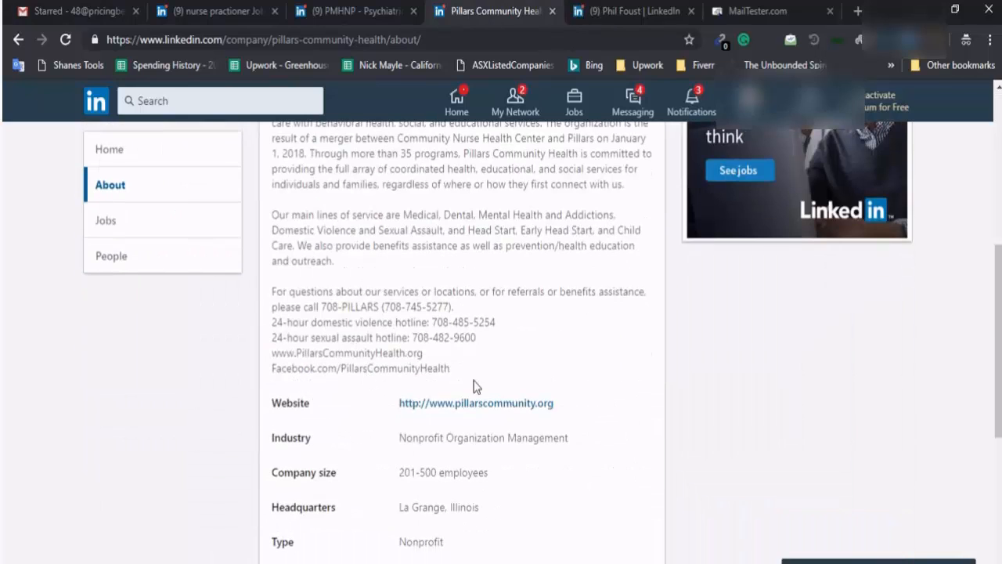
pyautogui.click(487, 403)
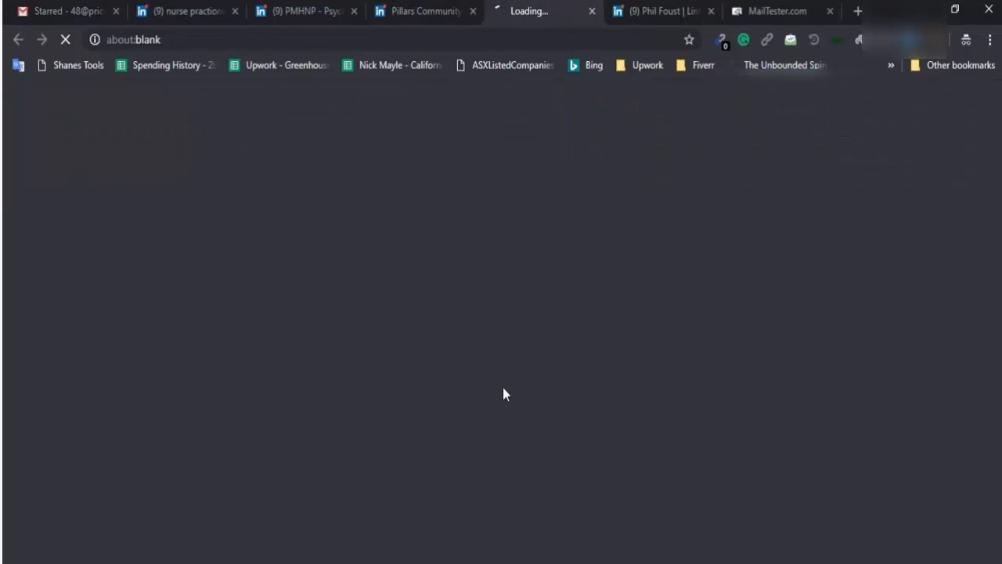
pyautogui.click(461, 12)
pyautogui.hotkey('alt', 'Tab')
pyautogui.click(317, 227)
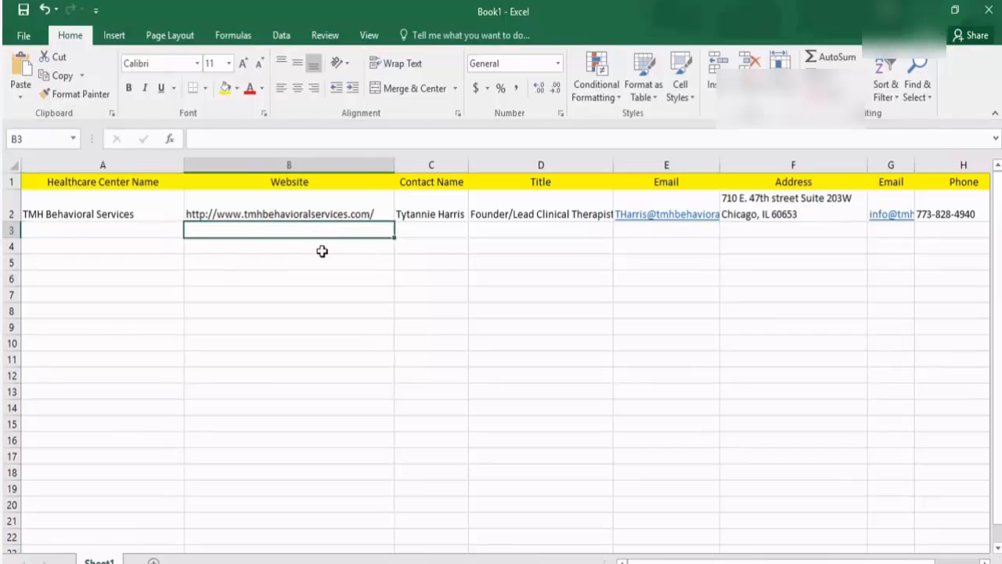
pyautogui.write('https://pillarscommunityhealth.org/')
pyautogui.click(118, 231)
# Return to the Pillars Community Health LinkedIn page and select the company name
pyautogui.click(921, 10)
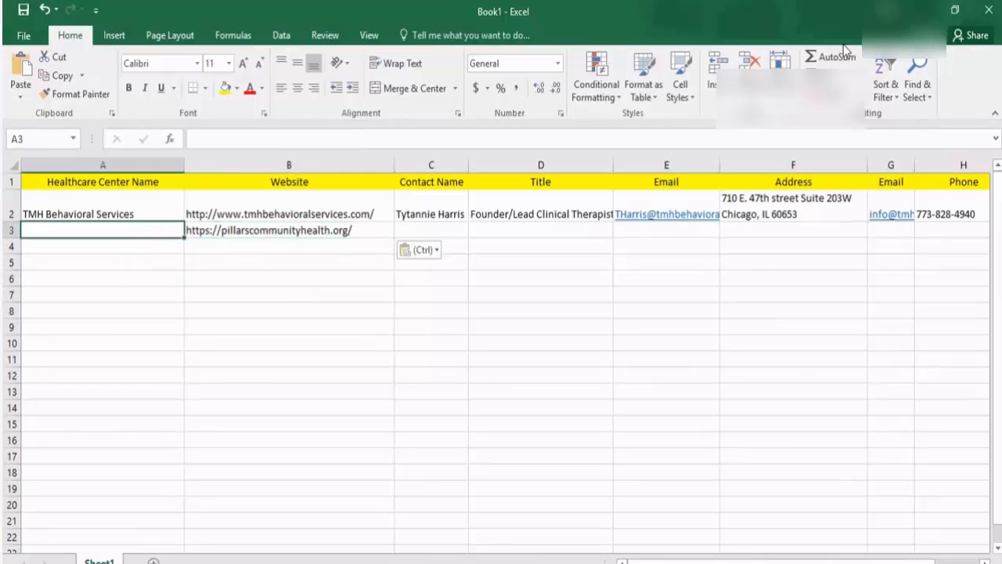
pyautogui.click(445, 10)
pyautogui.scroll(5, 224, 313)
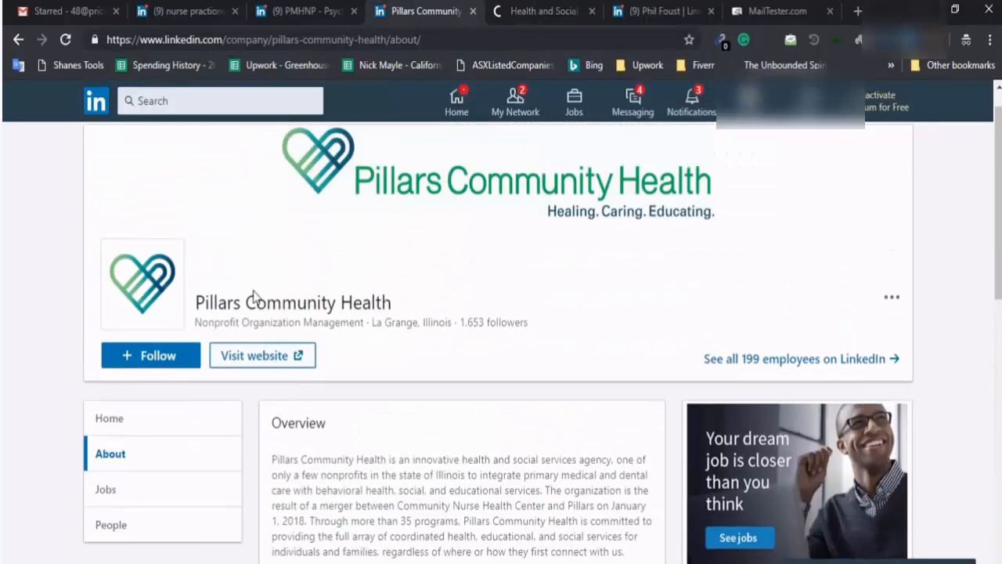
pyautogui.moveTo(199, 338)
pyautogui.mouseDown()
pyautogui.moveTo(352, 335)
pyautogui.moveTo(392, 353)
pyautogui.mouseUp()
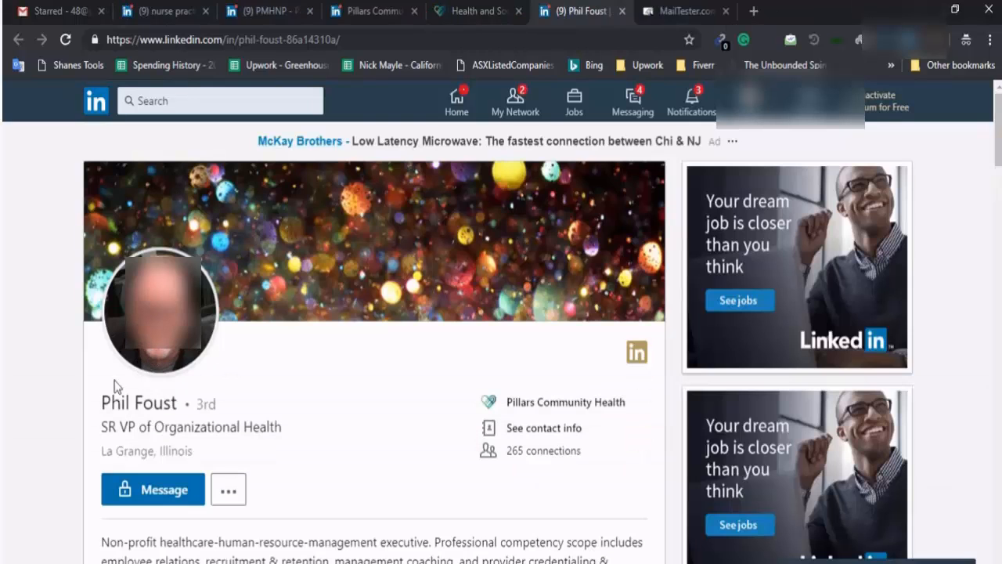
# Copy the contact's name from the LinkedIn profile into cell C3
pyautogui.moveTo(101, 402); pyautogui.dragTo(177, 403)
pyautogui.hotkey('ctrl', 'c')
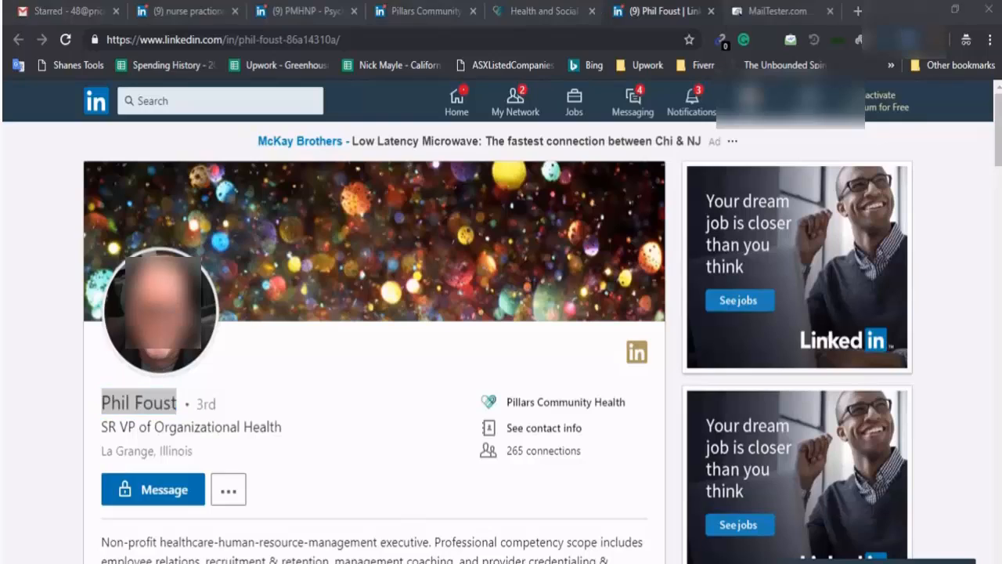
pyautogui.hotkey('alt', 'Tab')
pyautogui.doubleClick(415, 230)
pyautogui.hotkey('ctrl', 'v')
pyautogui.click(590, 315)
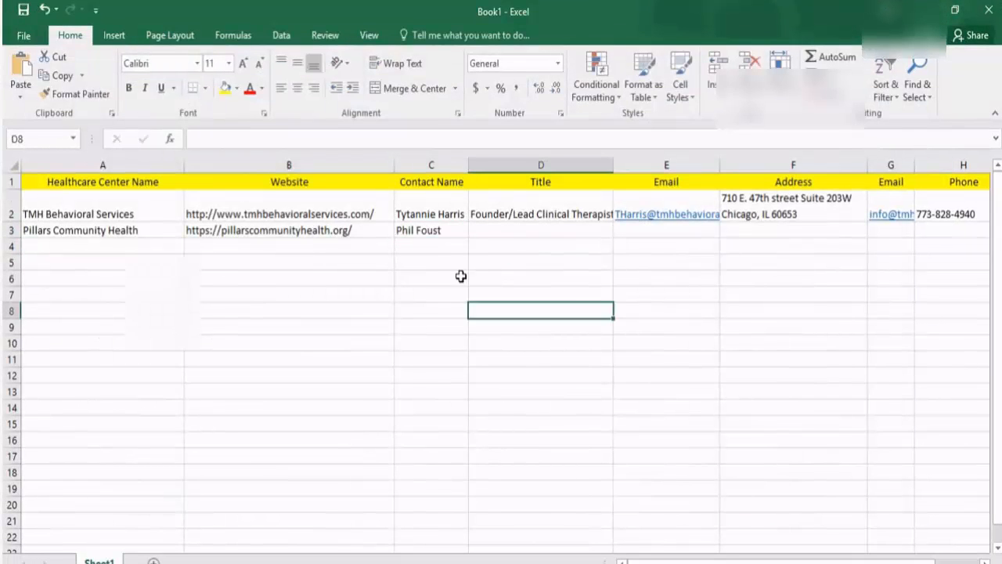
pyautogui.click(447, 250)
# Enter SR VP of Organizational Health in D3, noting the person is the job-post contact
pyautogui.hotkey('alt', 'Tab')
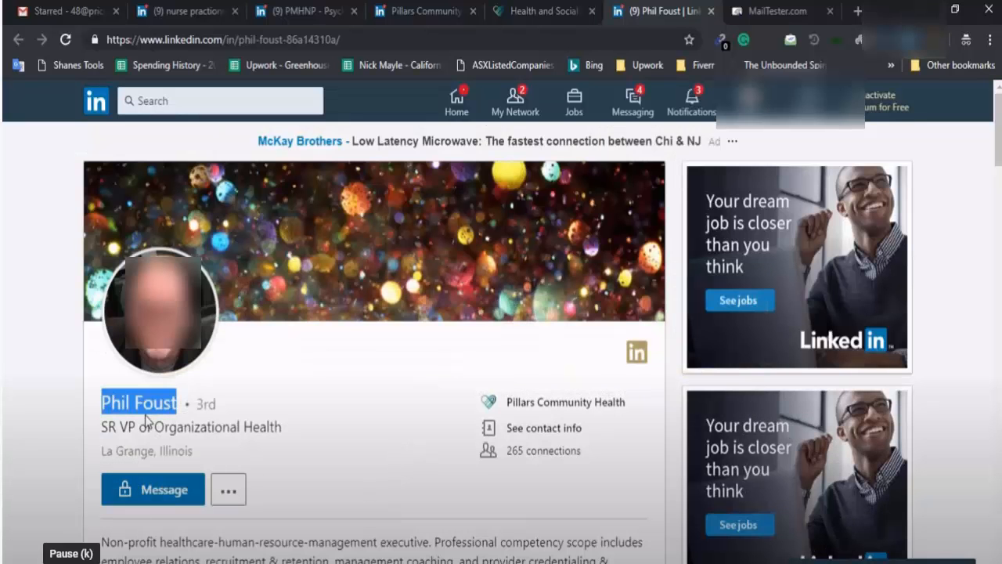
pyautogui.doubleClick(108, 424)
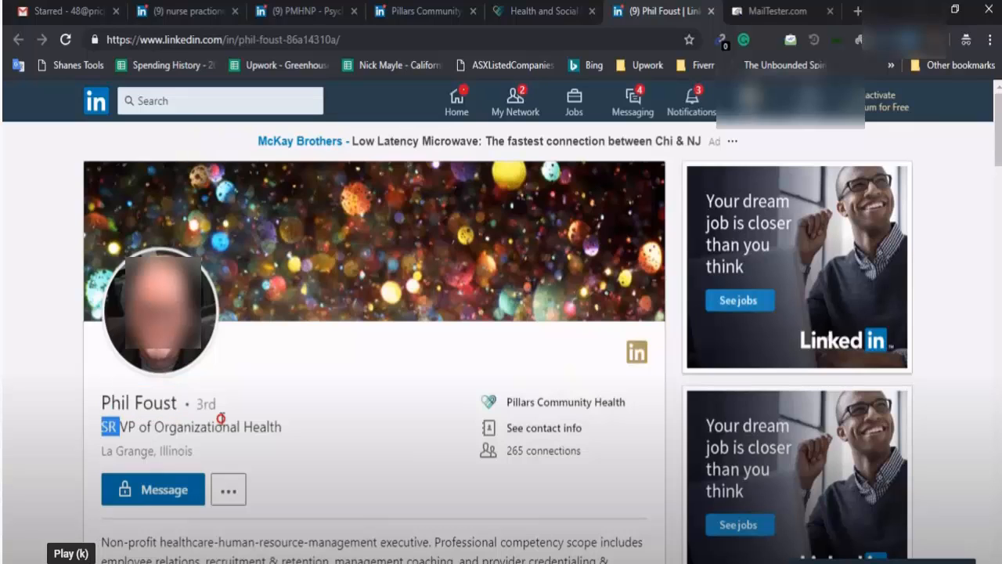
pyautogui.click(520, 295)
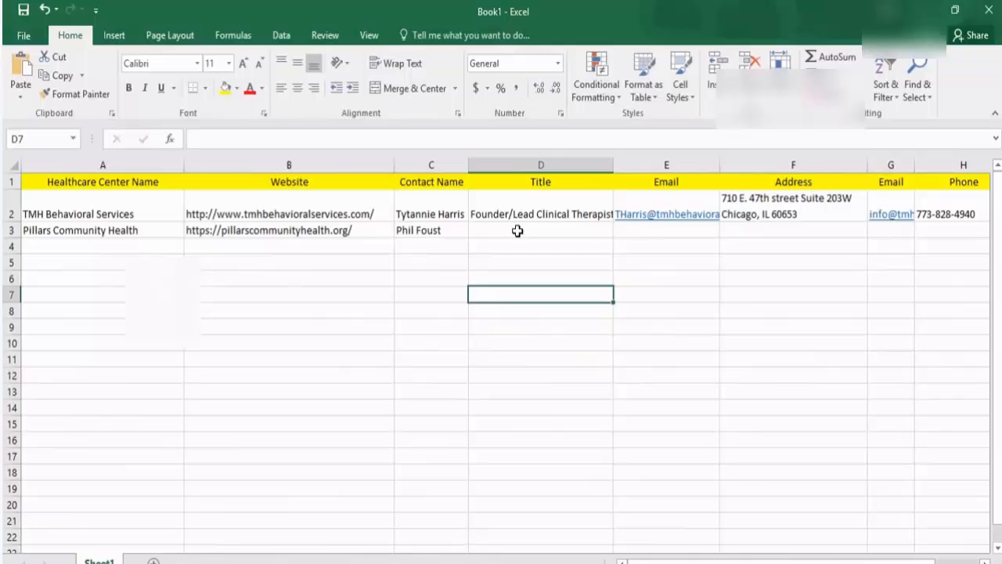
pyautogui.doubleClick(517, 231)
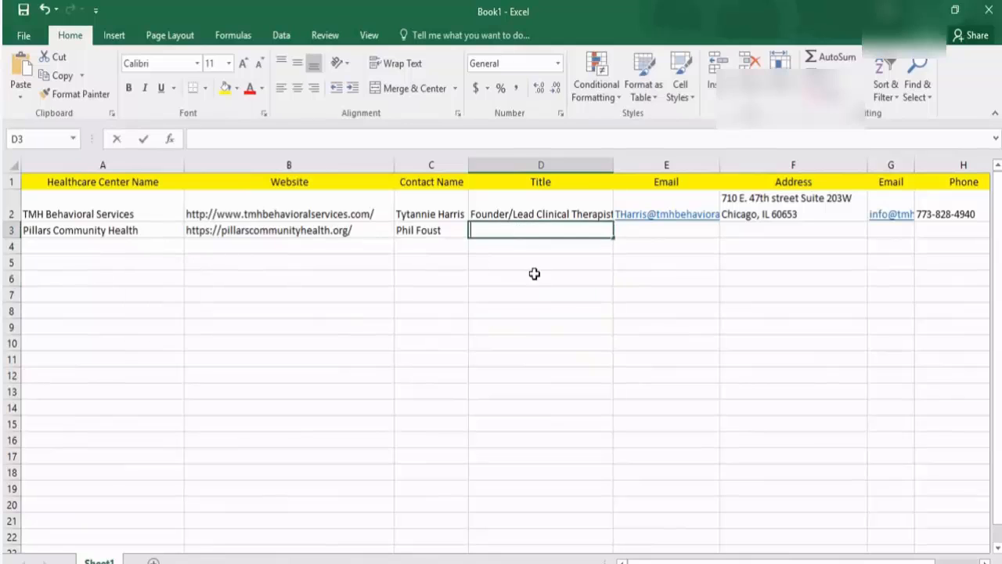
pyautogui.hotkey('ctrl', 'v')
pyautogui.click(536, 276)
pyautogui.click(560, 232)
pyautogui.doubleClick(564, 232)
pyautogui.write('(the person of contact')
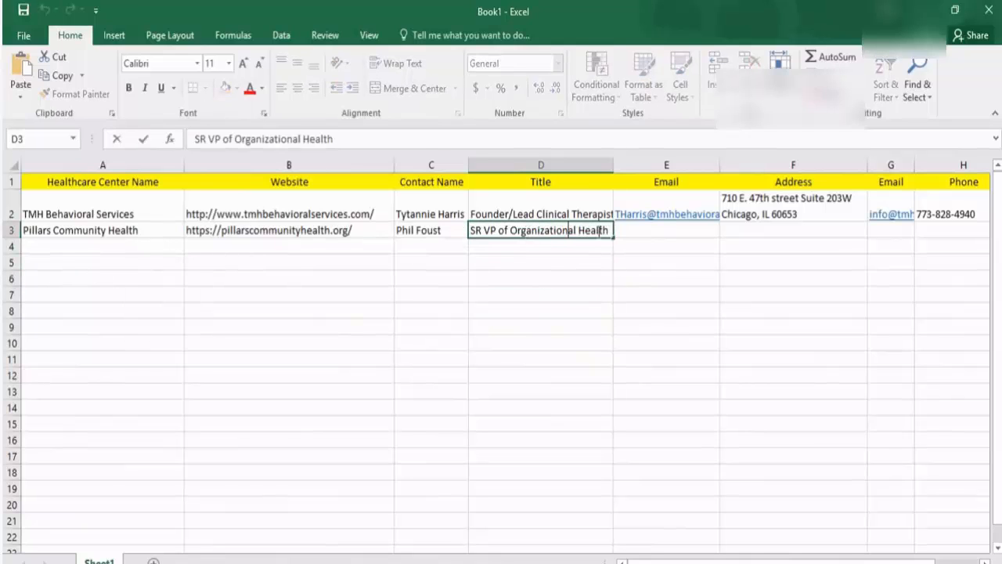
pyautogui.write(' based on the job o')
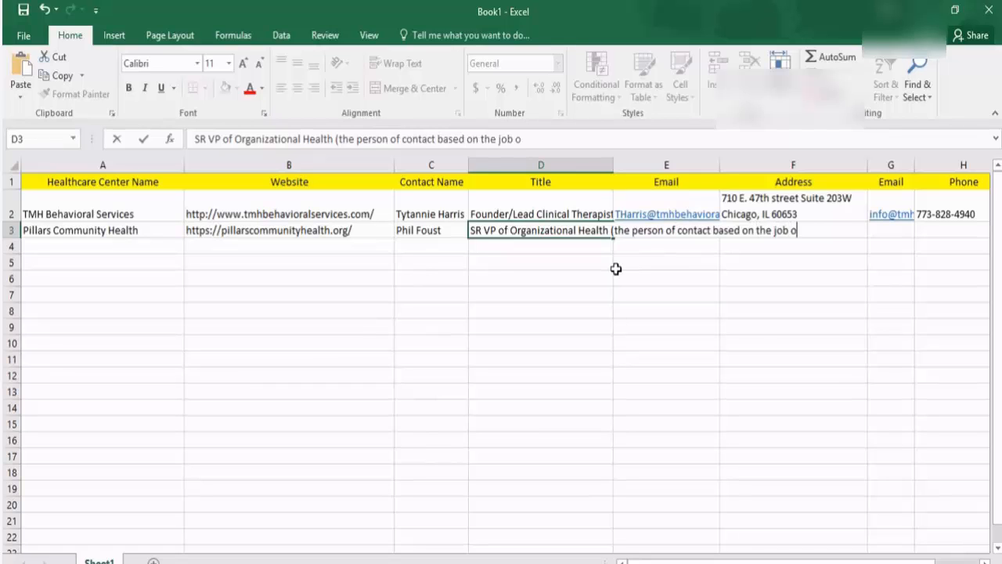
pyautogui.write(' pos')
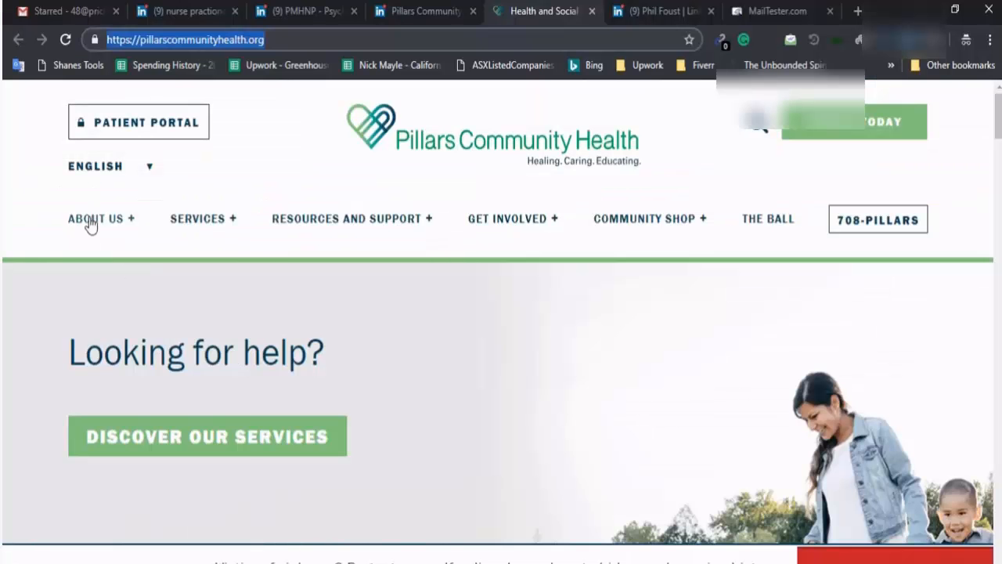
pyautogui.click(90, 220)
# Enter the CEO's name in C4 and the title President and CEO in D4
pyautogui.moveTo(108, 223)
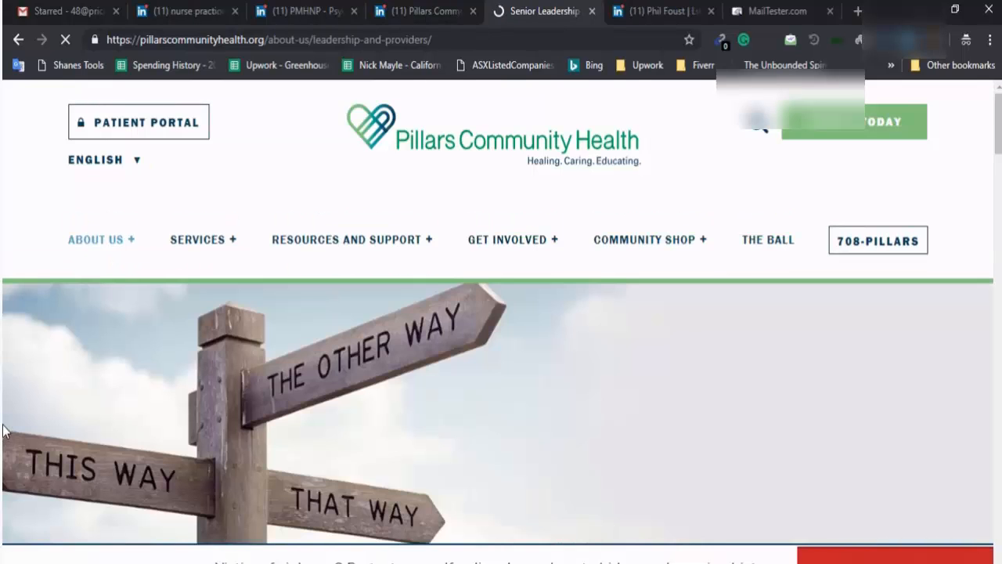
pyautogui.scroll(-10, 131, 386)
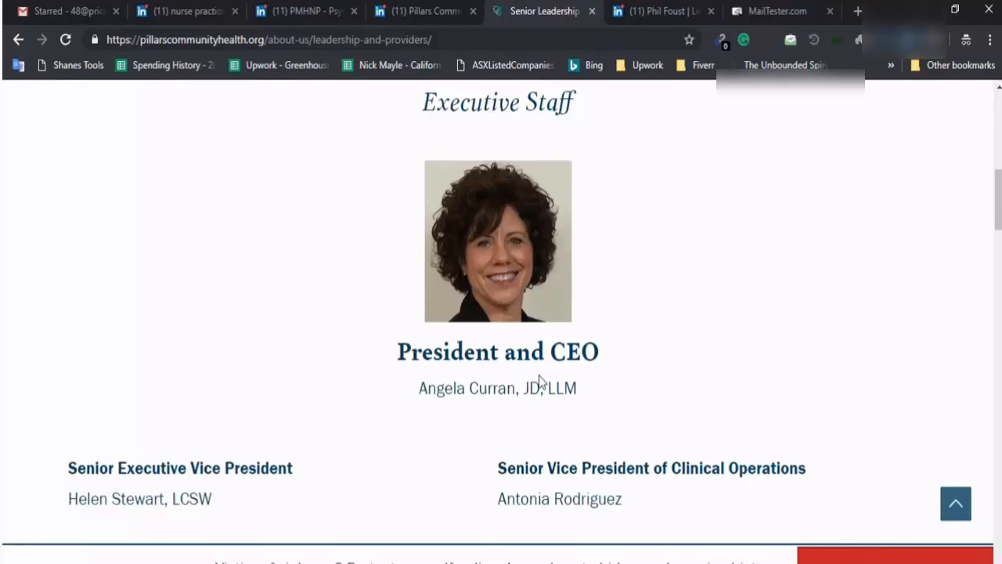
pyautogui.hotkey('alt', 'Tab')
pyautogui.click(432, 244)
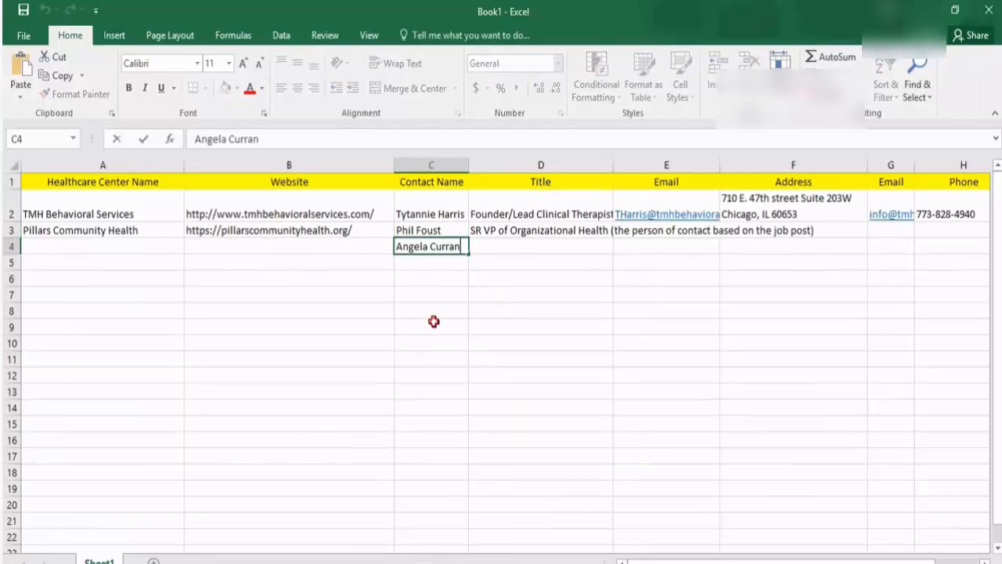
pyautogui.click(434, 323)
pyautogui.hotkey('alt', 'Tab')
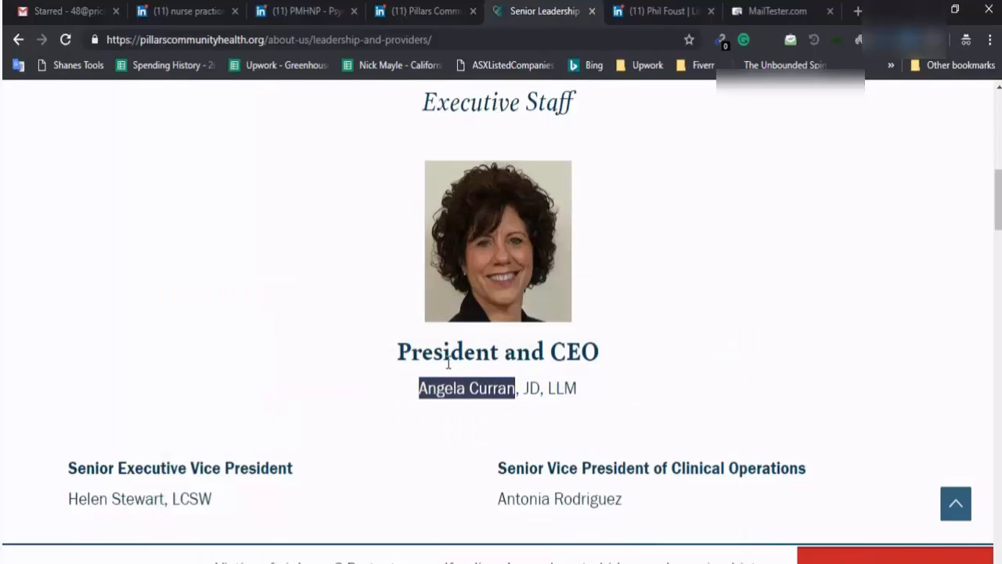
pyautogui.moveTo(407, 351); pyautogui.dragTo(565, 353)
pyautogui.hotkey('alt', 'Tab')
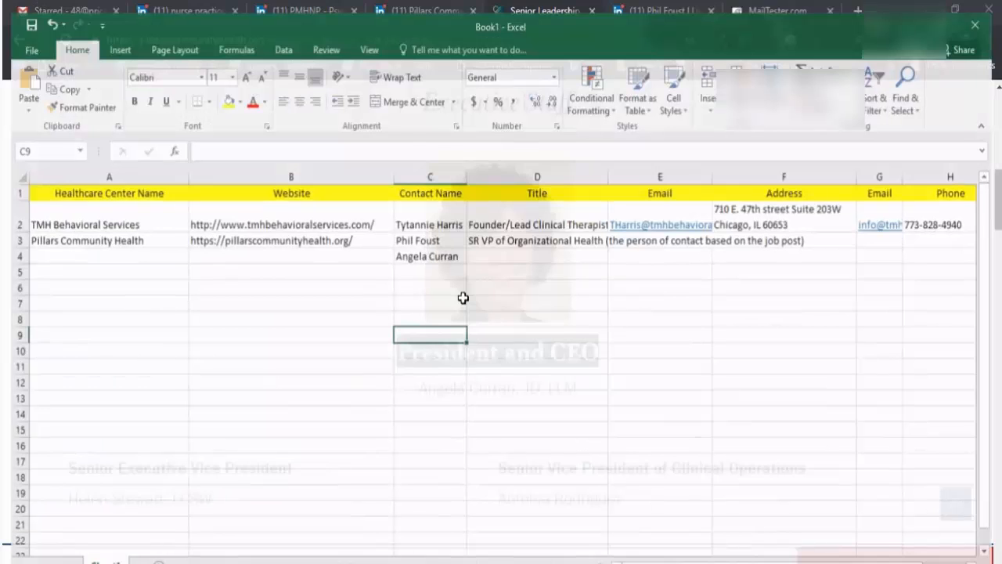
pyautogui.click(485, 245)
pyautogui.write('President and CEO')
# Copy the company name and website from row 3 into row 4, then select the site's domain
pyautogui.moveTo(109, 230); pyautogui.dragTo(258, 230)
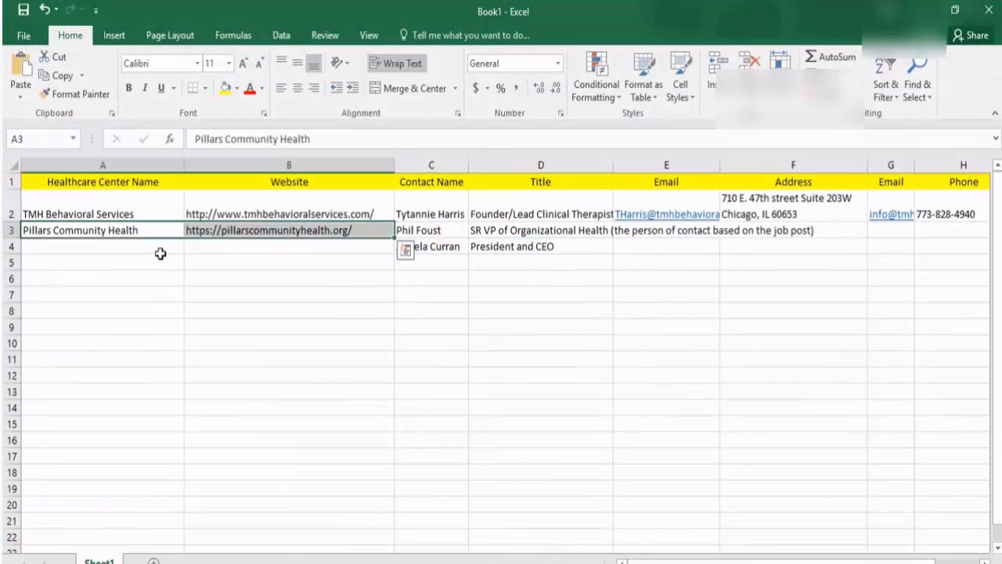
pyautogui.hotkey('ctrl', 'c')
pyautogui.click(160, 253)
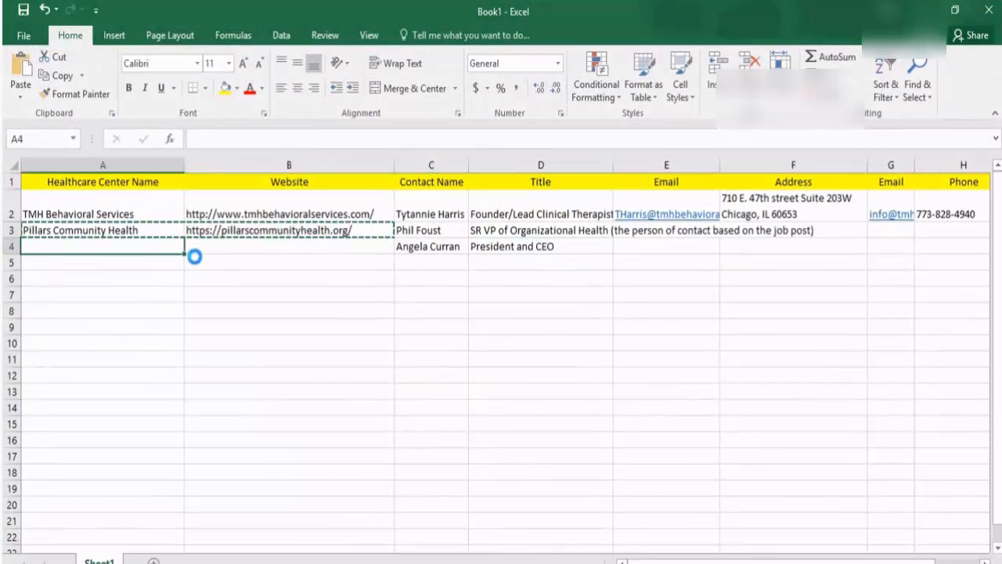
pyautogui.hotkey('ctrl', 'v')
pyautogui.hotkey('alt', 'Tab')
pyautogui.click(180, 43)
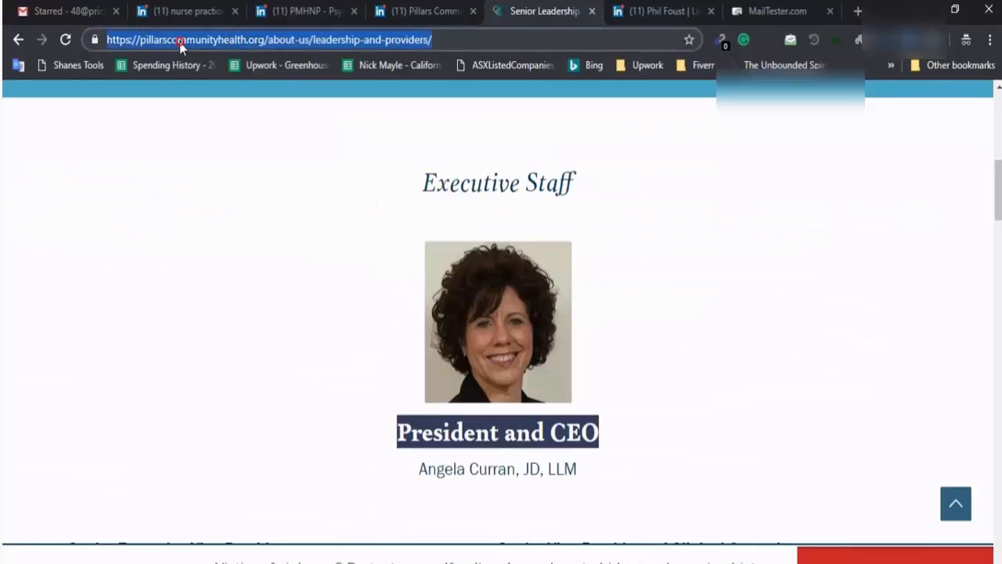
pyautogui.moveTo(141, 42); pyautogui.dragTo(263, 43)
# Google email "pillarscommunityhealth.org" in a new tab
pyautogui.hotkey('ctrl', 'x')
pyautogui.click(753, 9)
pyautogui.click(857, 11)
pyautogui.write('email "')
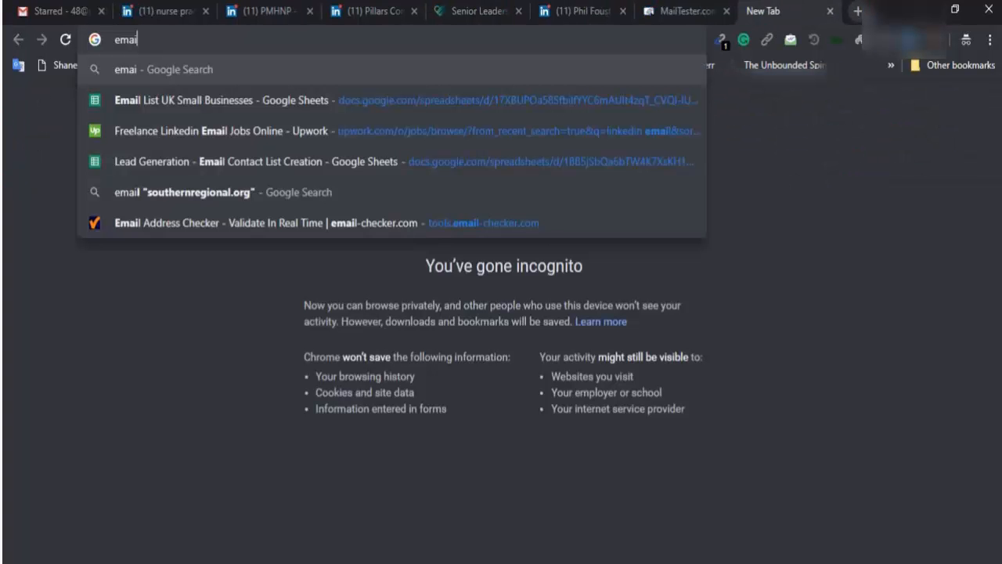
pyautogui.hotkey('ctrl', 'v')
pyautogui.write('"')
pyautogui.press('Return')
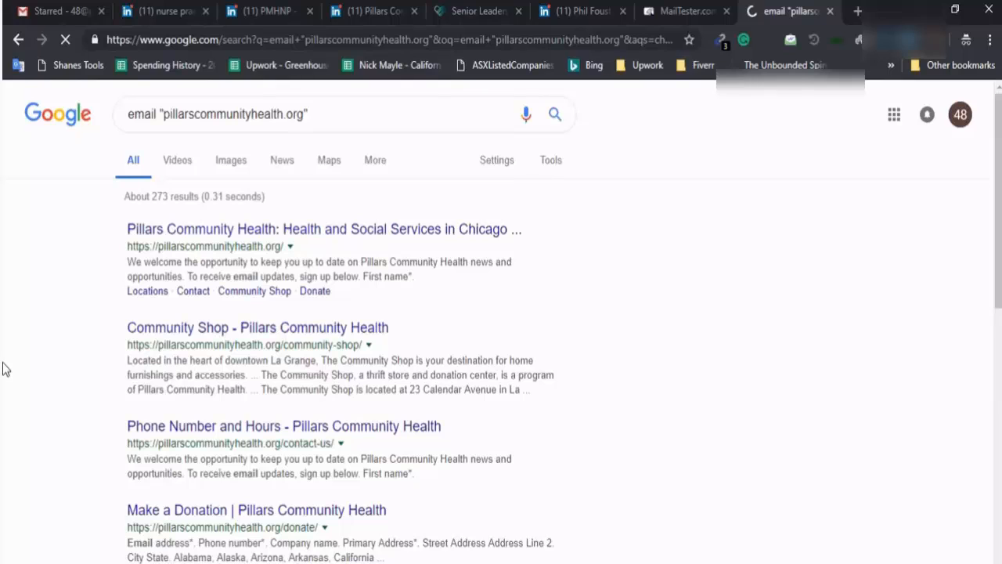
# Find @ signs on the results page to spot the pchcares.org e-mail domain
pyautogui.hotkey('ctrl', 'f')
pyautogui.write('@')
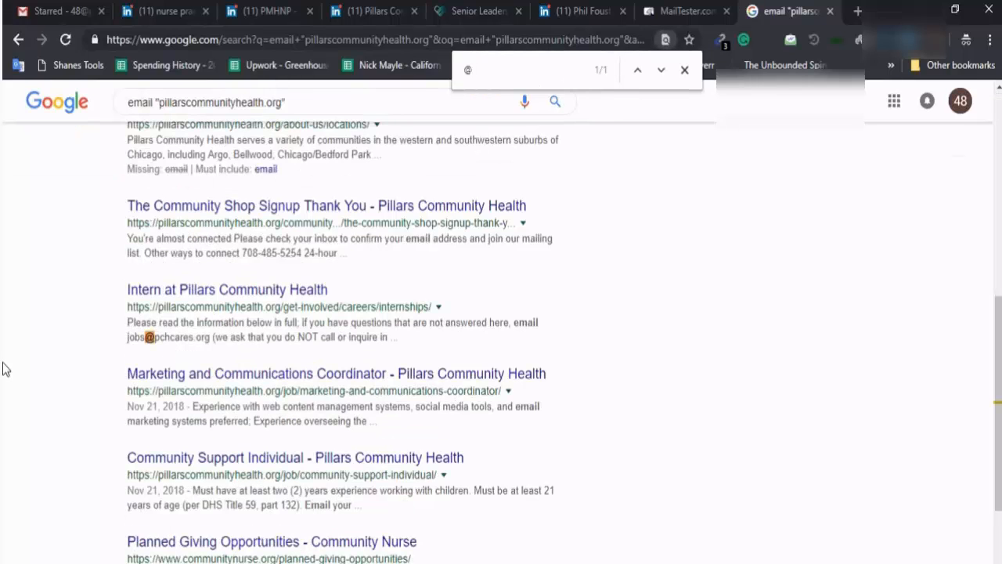
pyautogui.scroll(1, 2, 369)
pyautogui.moveTo(155, 418); pyautogui.dragTo(207, 422)
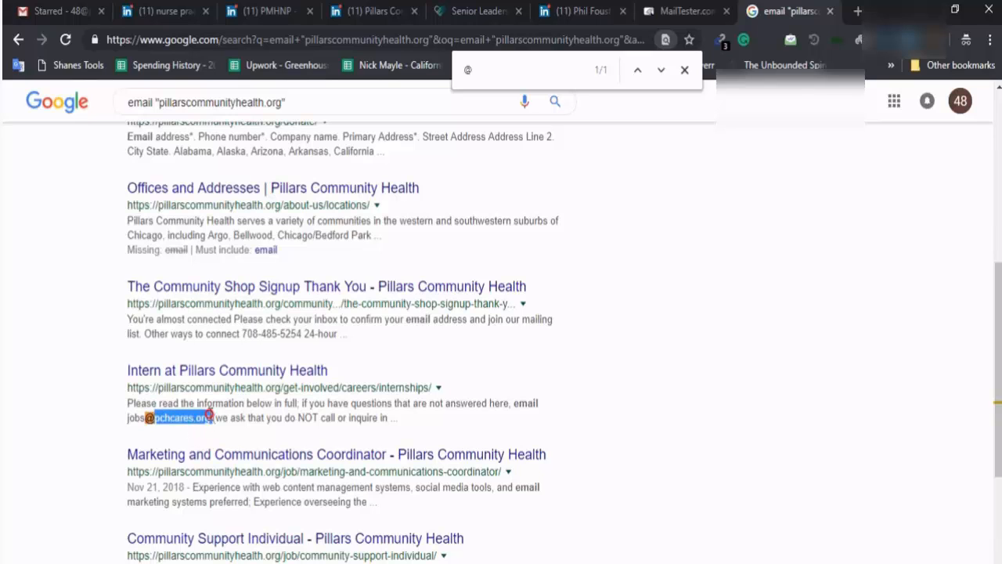
pyautogui.scroll(2, 318, 470)
pyautogui.scroll(-2, 318, 470)
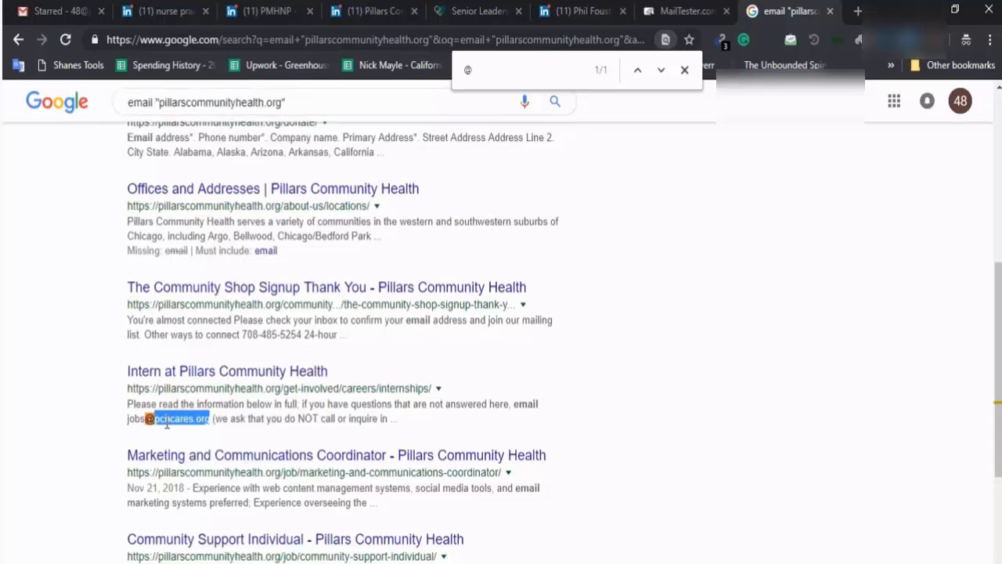
pyautogui.hotkey('ctrl', '2')
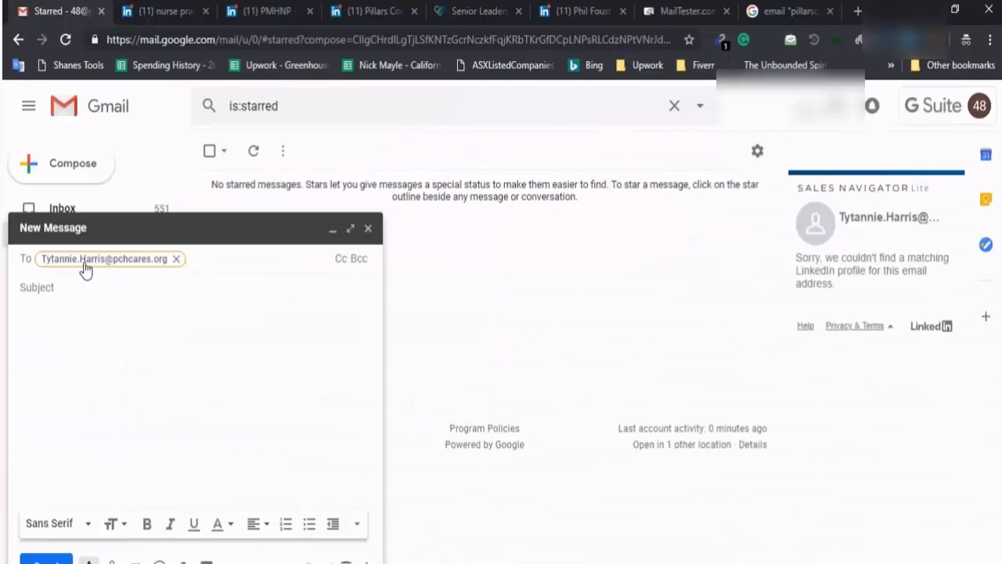
pyautogui.doubleClick(83, 259)
pyautogui.moveTo(104, 259); pyautogui.dragTo(5, 262)
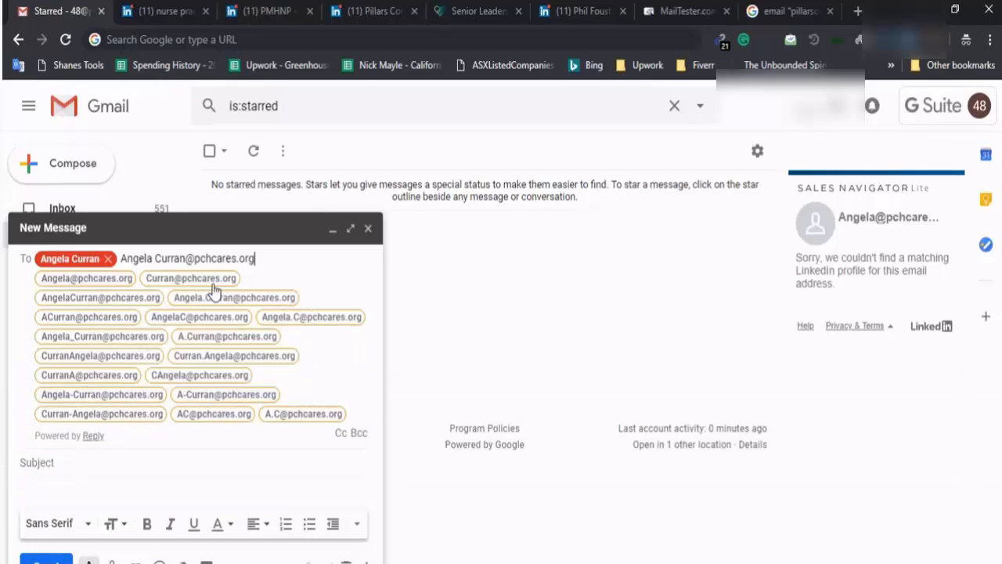
pyautogui.moveTo(139, 306)
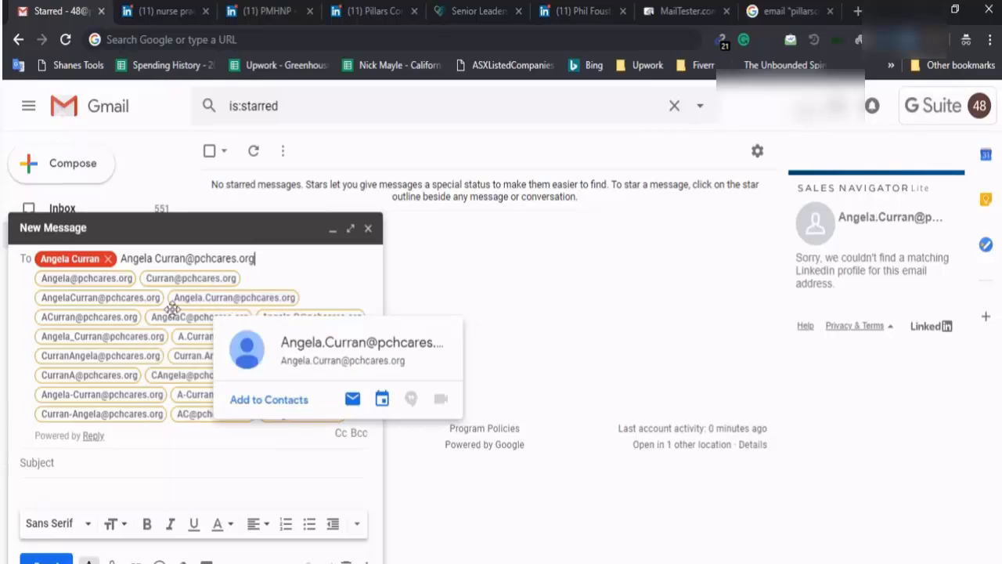
pyautogui.moveTo(99, 329)
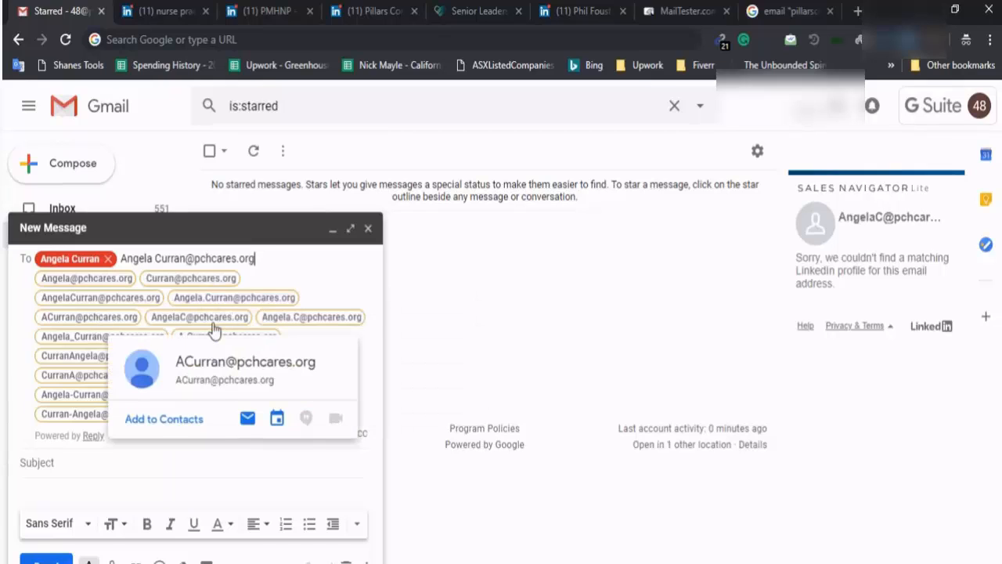
pyautogui.moveTo(311, 329)
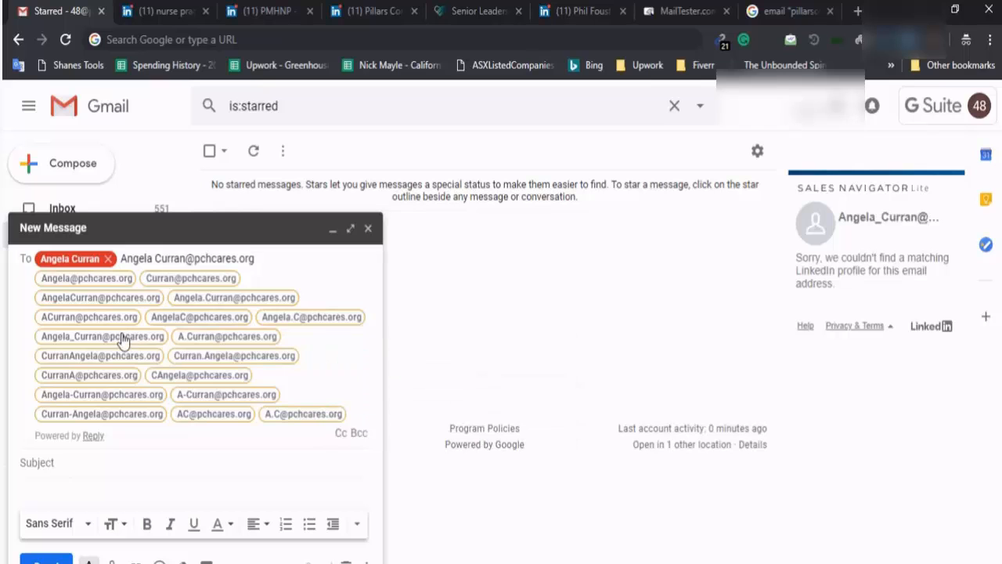
pyautogui.click(188, 298)
pyautogui.click(164, 269)
# Search Google for the guessed CEO pchcares.org address in quotes
pyautogui.click(476, 11)
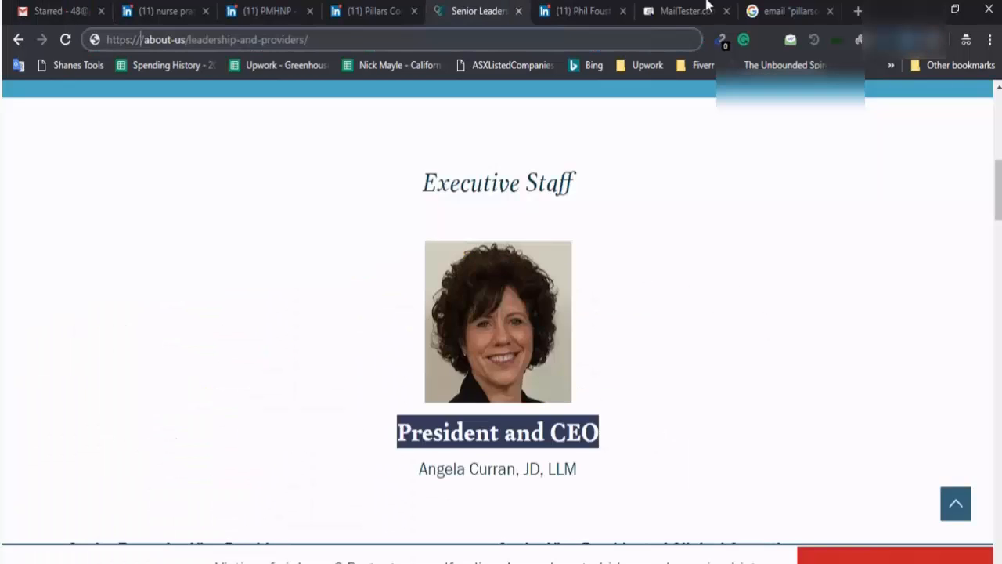
pyautogui.click(702, 9)
pyautogui.click(781, 11)
pyautogui.click(575, 41)
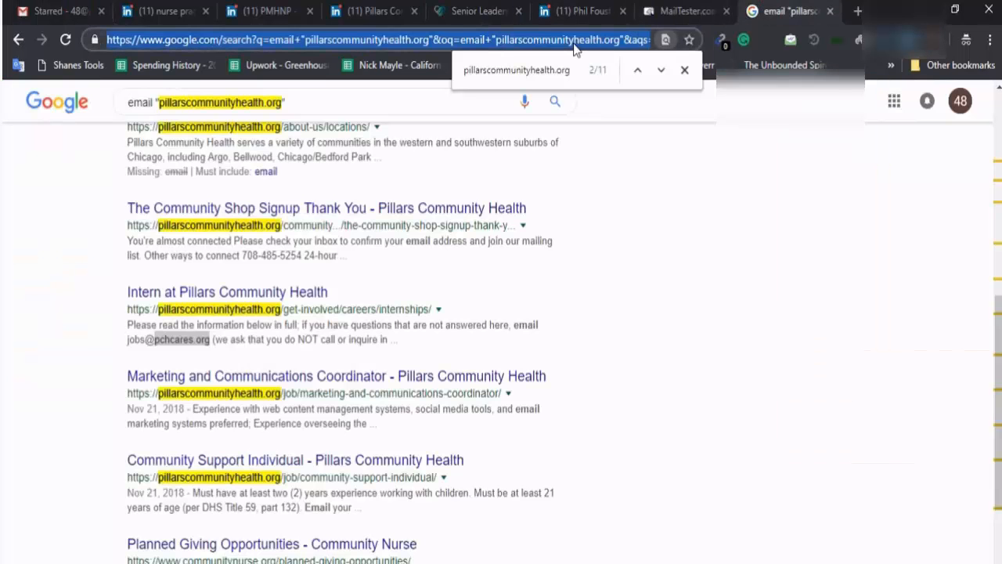
pyautogui.hotkey('ctrl', 'v')
pyautogui.press('Return')
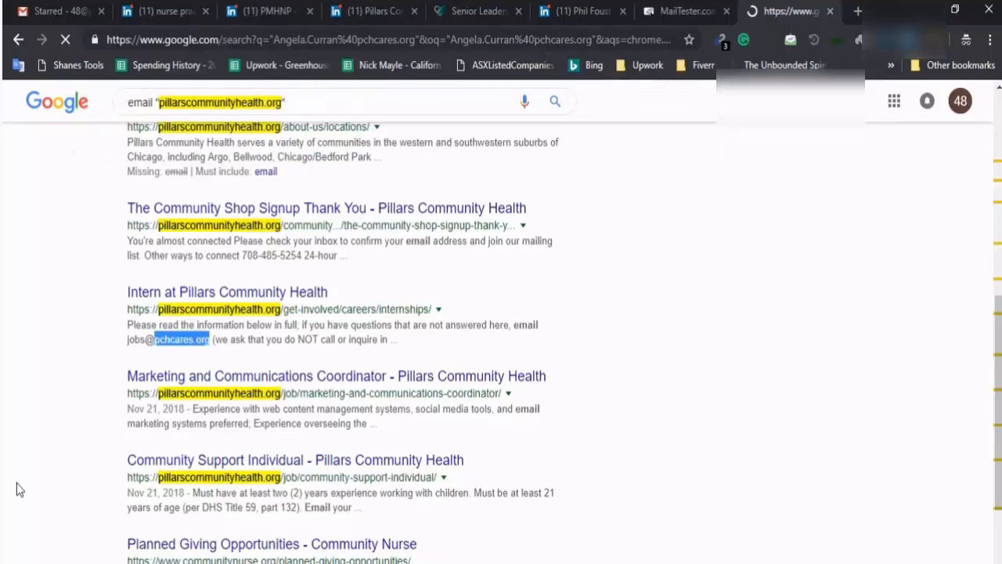
# Find the GuideStar result listing the CEO's initial-plus-surname pchcares.org email
pyautogui.hotkey('ctrl', 'f')
pyautogui.write('@')
pyautogui.press('Return')
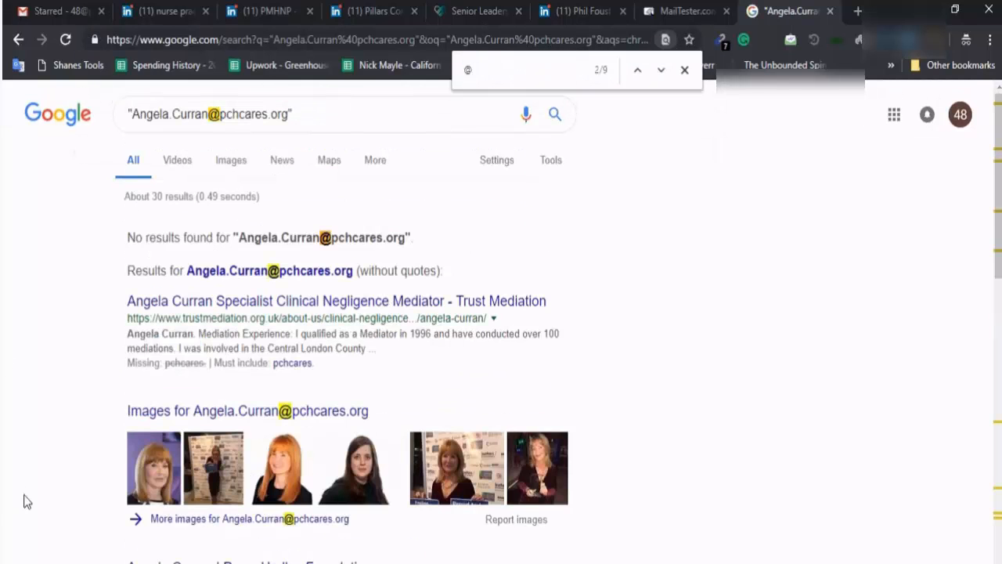
pyautogui.press('Return')
pyautogui.press('Return')
pyautogui.press('Return')
pyautogui.press('Return')
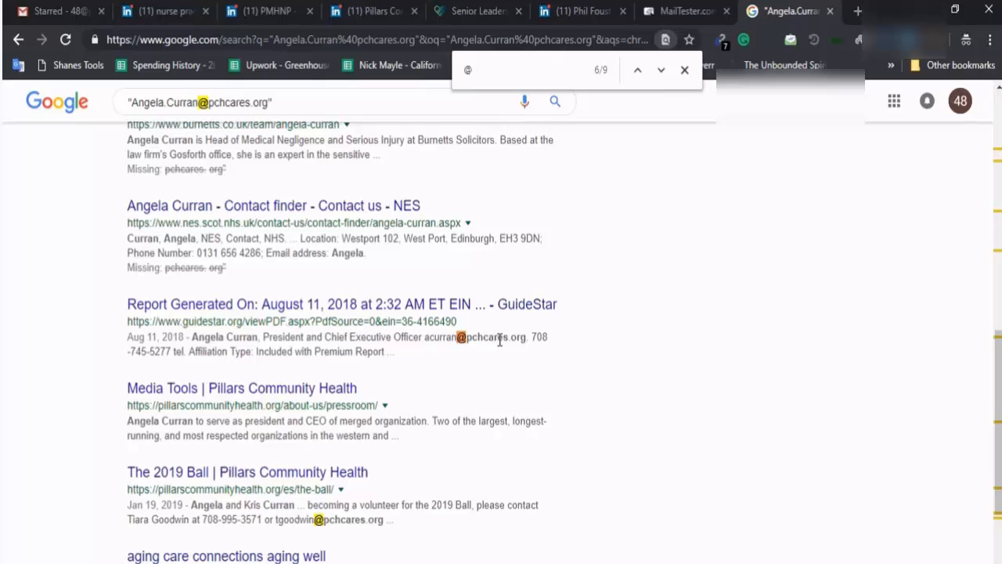
pyautogui.hotkey('ctrl', '1')
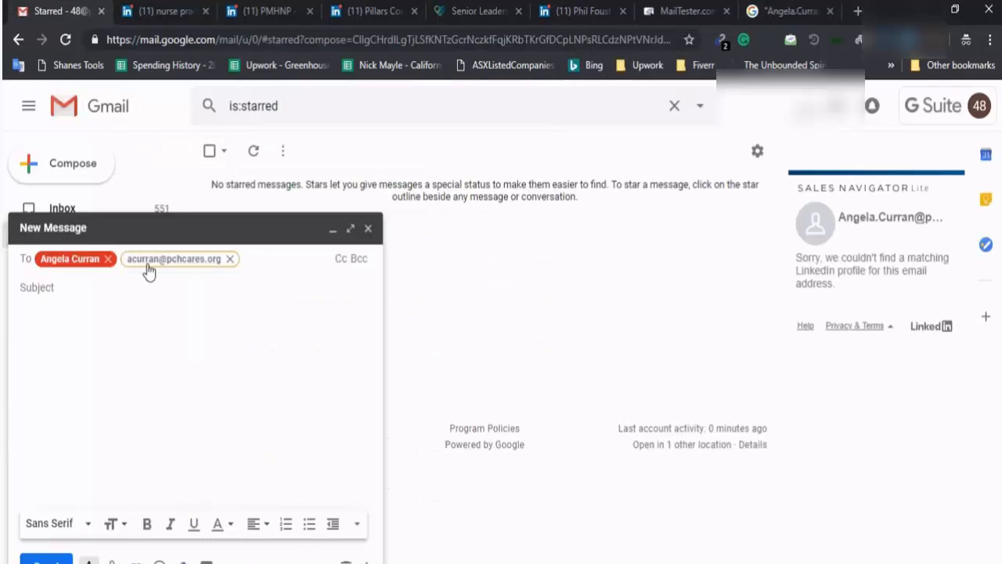
pyautogui.moveTo(149, 270)
pyautogui.hotkey('ctrl', '7')
pyautogui.hotkey('ctrl', '8')
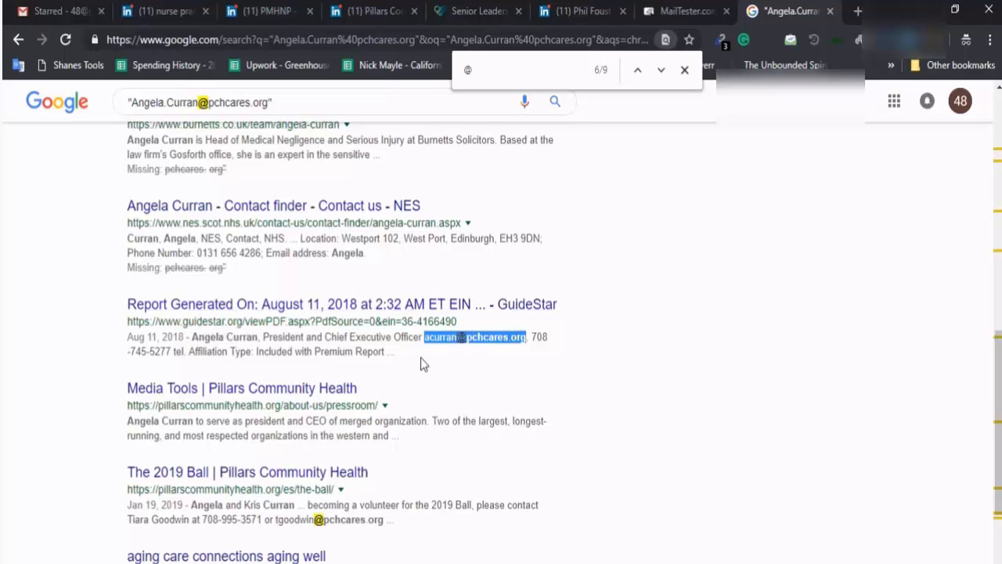
# Paste the CEO's email into cell E4 of the lead sheet
pyautogui.hotkey('alt', 'Tab')
pyautogui.click(646, 247)
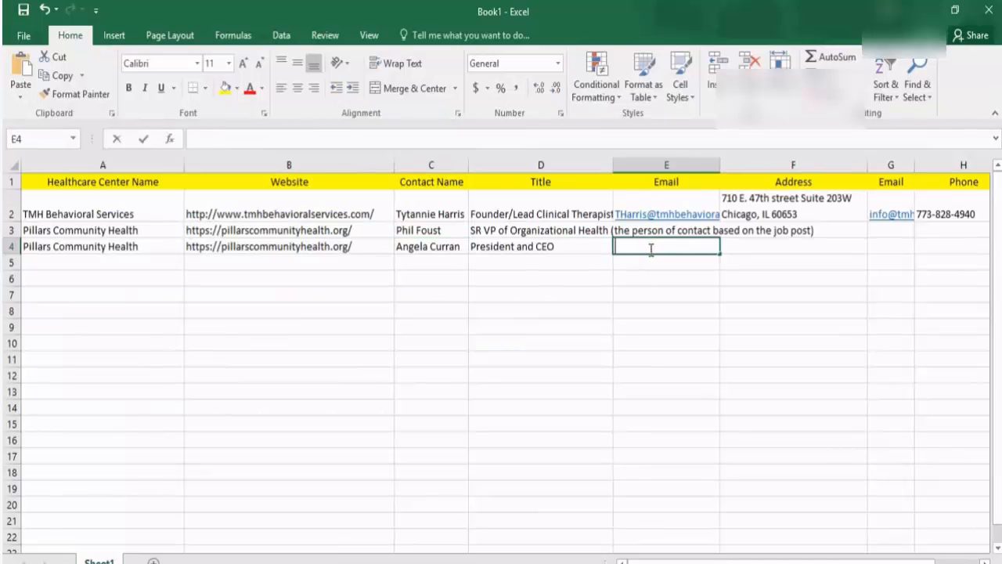
pyautogui.hotkey('ctrl', 'v')
pyautogui.press('Return')
pyautogui.hotkey('alt', 'Tab')
# Check the CEO's pchcares.org address in MailTester, which returns an unknown 451 response
pyautogui.hotkey('ctrl', '7')
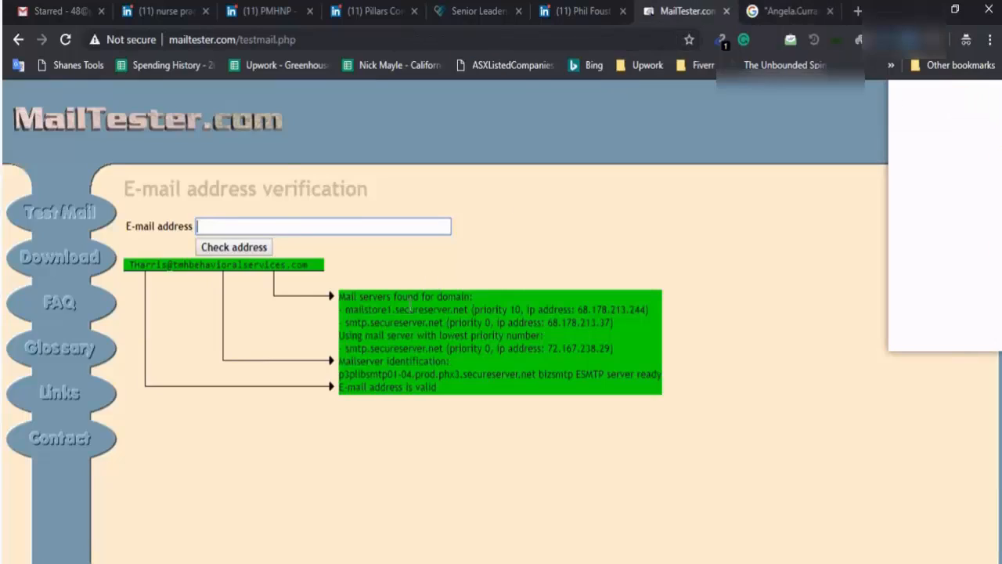
pyautogui.hotkey('ctrl', 'v')
pyautogui.click(259, 248)
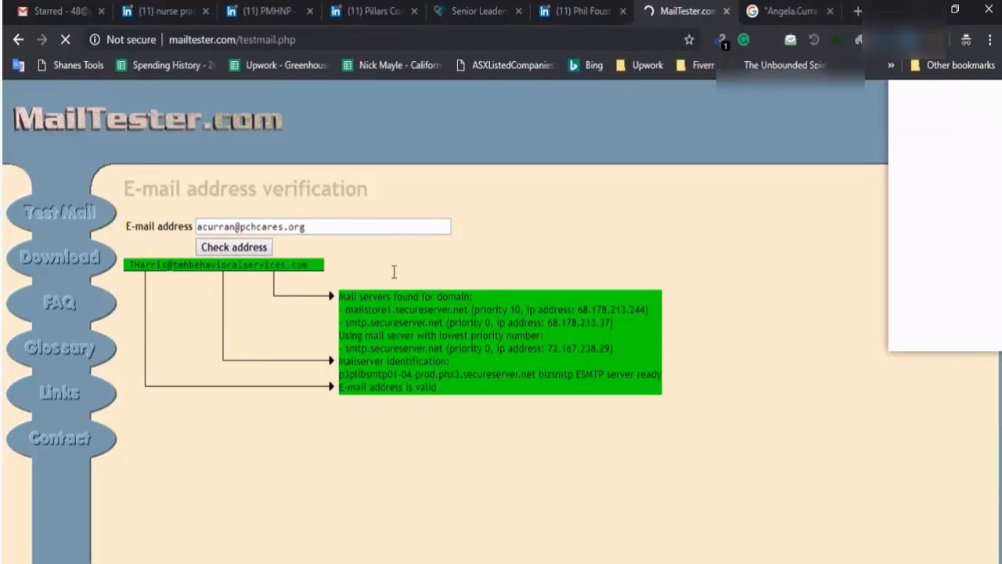
pyautogui.moveTo(262, 400); pyautogui.dragTo(321, 402)
pyautogui.click(385, 404)
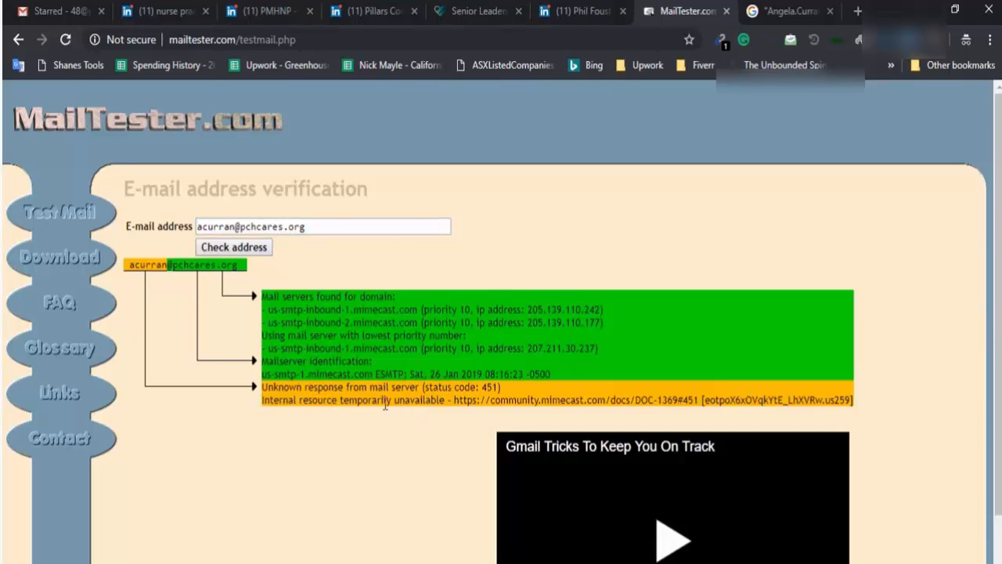
pyautogui.hotkey('ctrl', 'Tab')
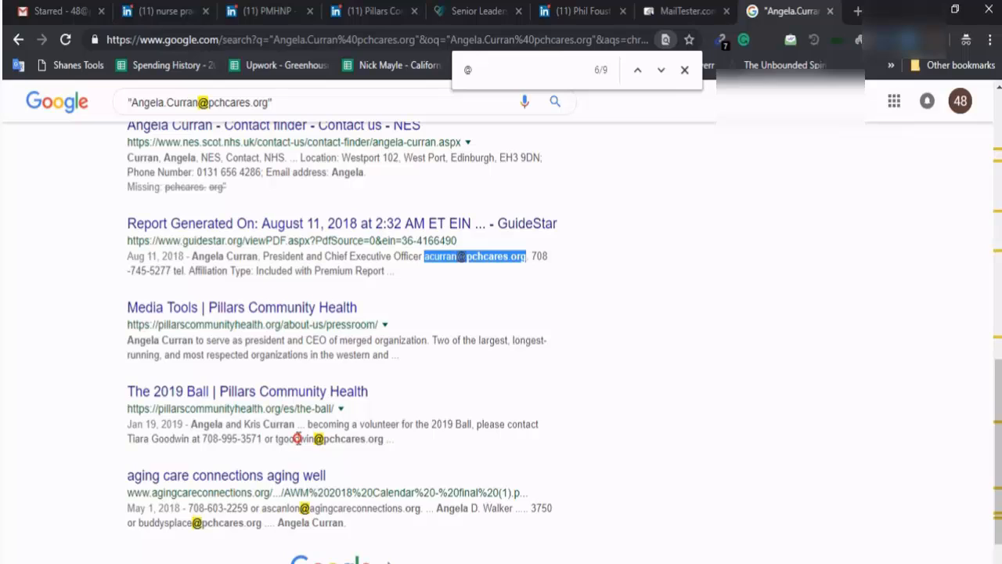
pyautogui.doubleClick(297, 438)
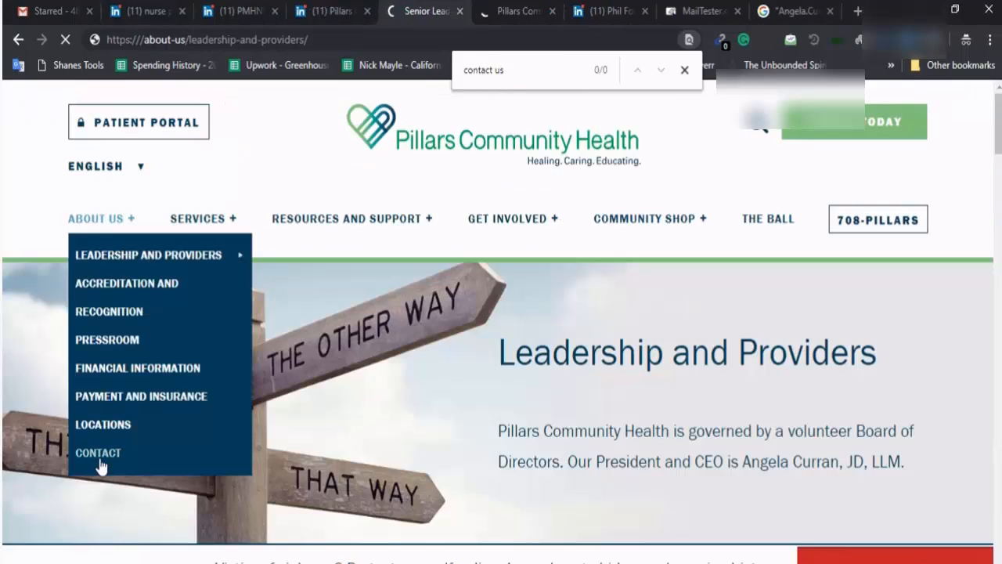
pyautogui.click(98, 457)
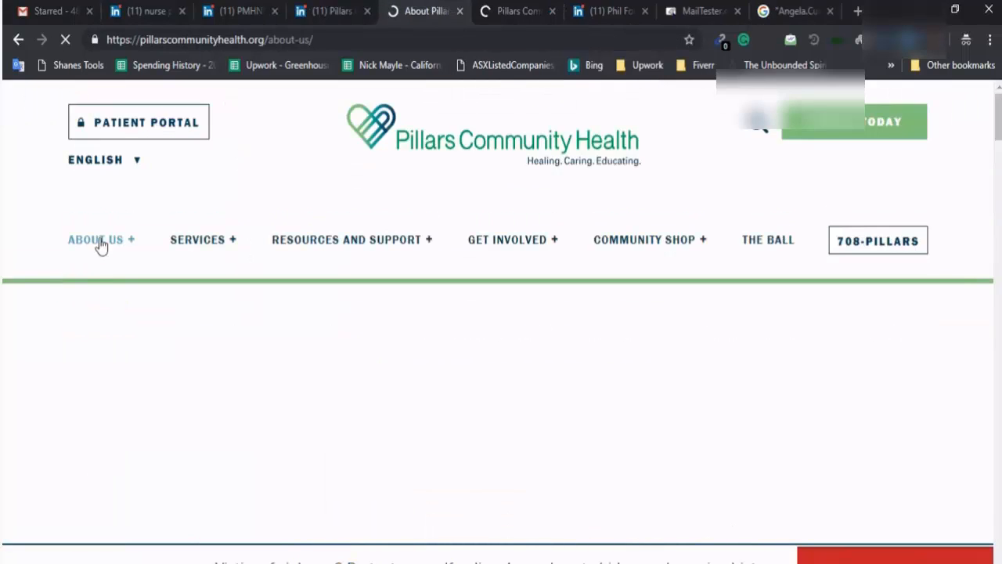
# Open the Pillars Contact page and select the main phone number and Administrative Office address
pyautogui.click(98, 241)
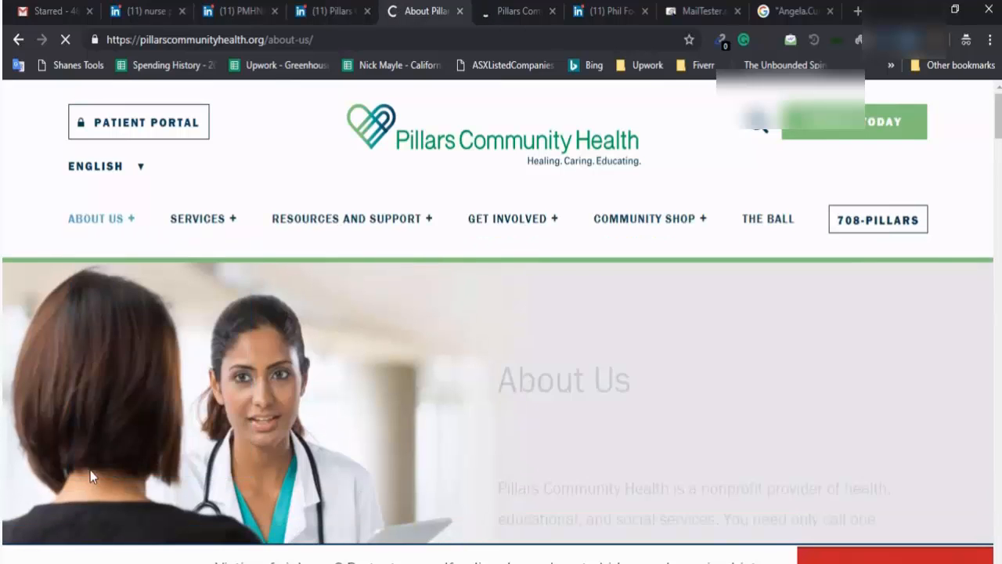
pyautogui.moveTo(96, 221)
pyautogui.click(98, 454)
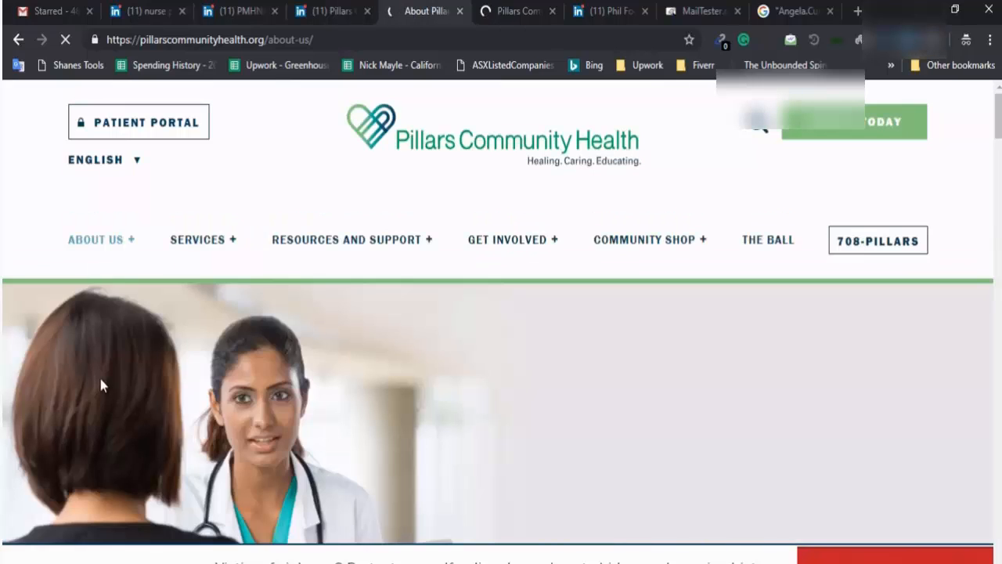
pyautogui.moveTo(111, 243)
pyautogui.click(94, 471)
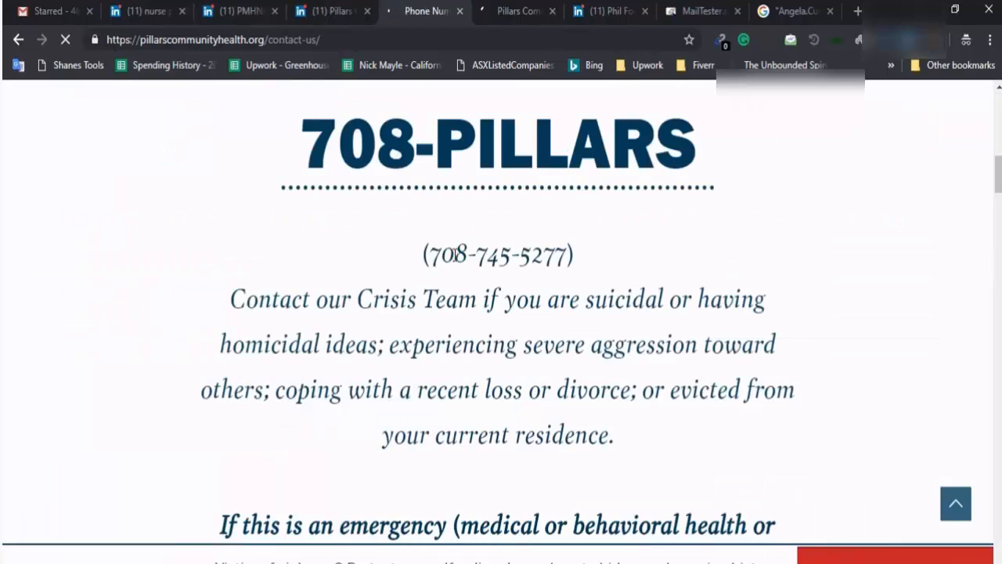
pyautogui.moveTo(573, 256); pyautogui.dragTo(431, 254)
pyautogui.moveTo(565, 257); pyautogui.dragTo(432, 252)
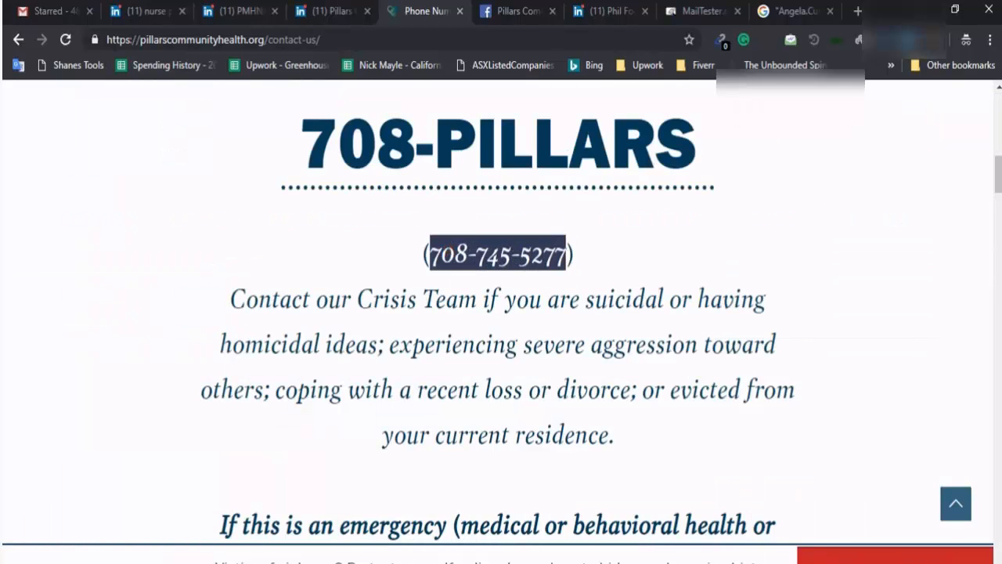
pyautogui.hotkey('alt', 'Tab')
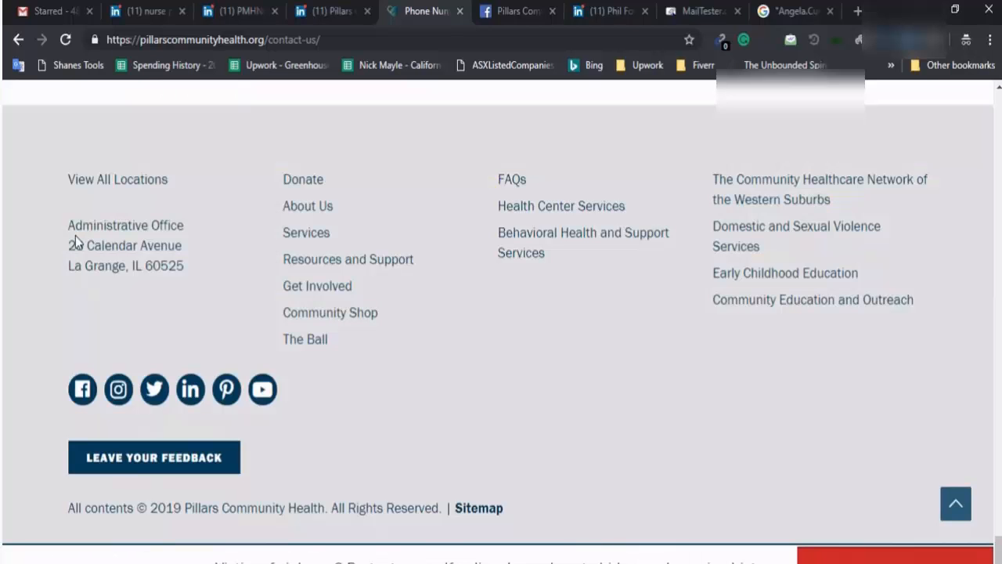
pyautogui.moveTo(75, 248); pyautogui.dragTo(183, 268)
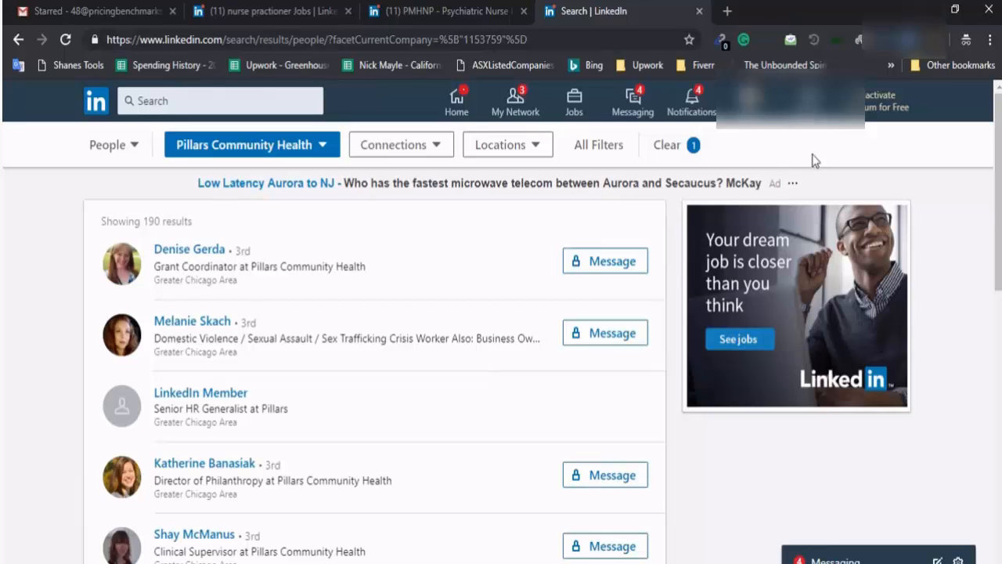
# Add a 'Human Resource' Company filter to the Pillars Community Health people search
pyautogui.click(606, 148)
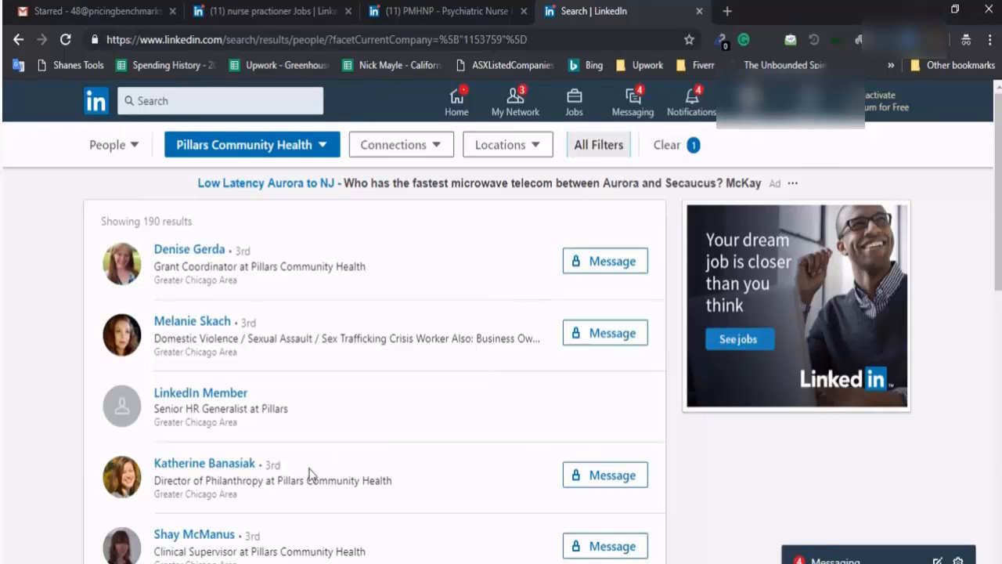
pyautogui.scroll(-3, 633, 376)
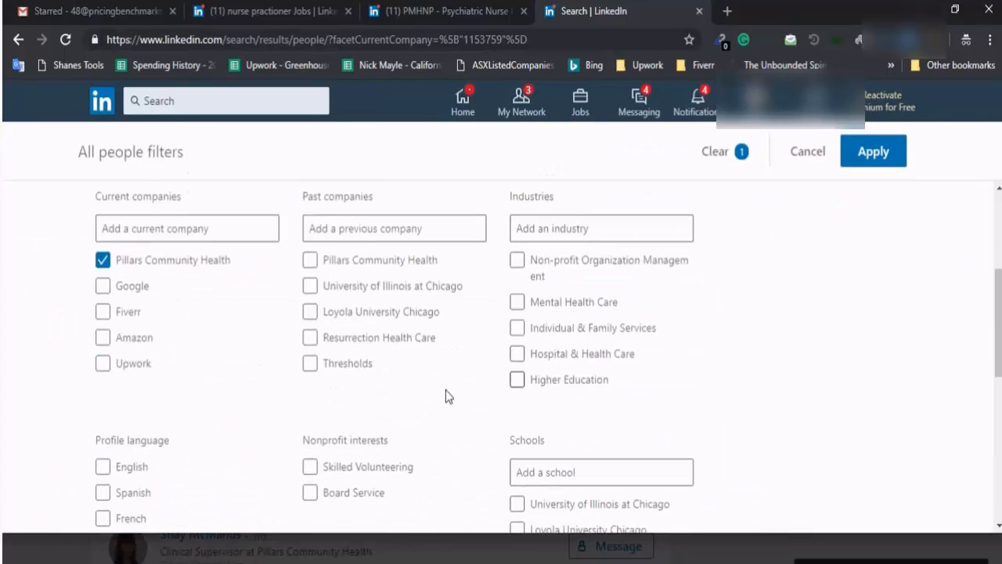
pyautogui.scroll(-5, 445, 395)
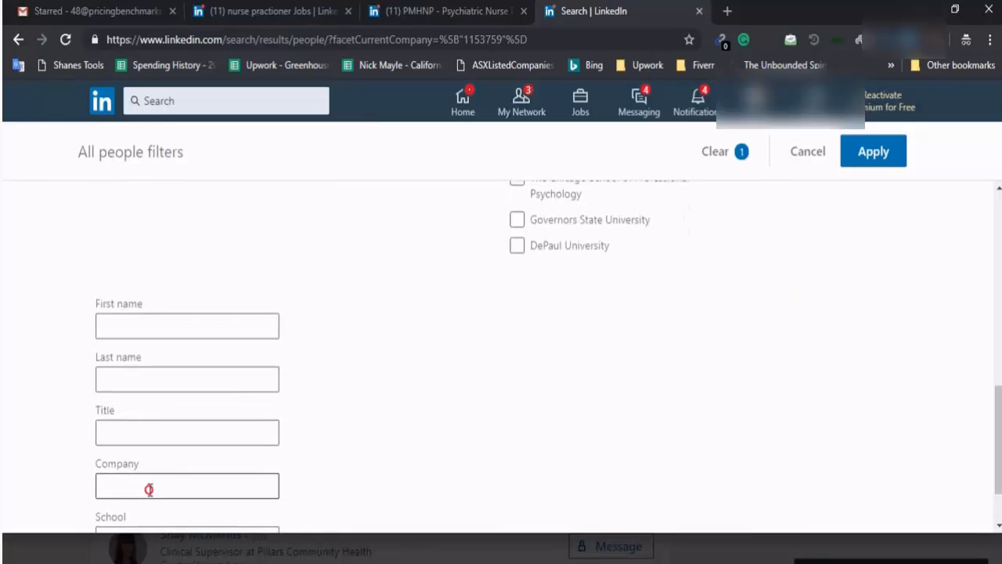
pyautogui.click(149, 489)
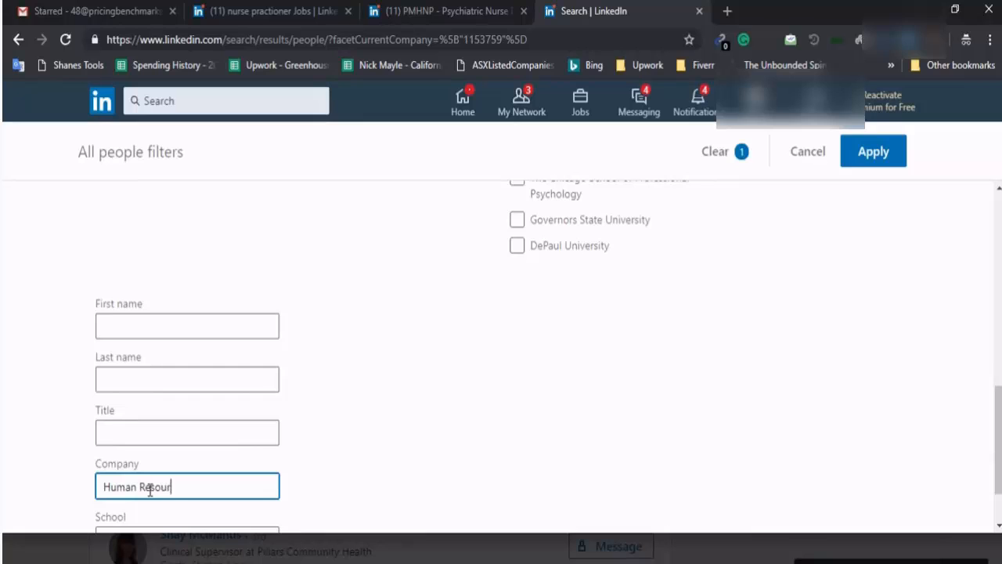
pyautogui.click(861, 151)
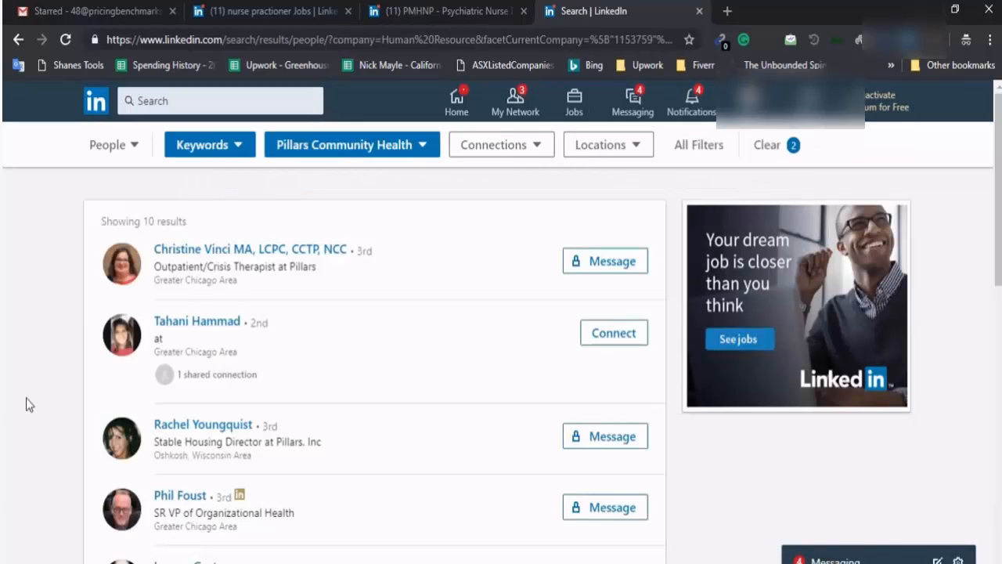
pyautogui.scroll(-1, 94, 509)
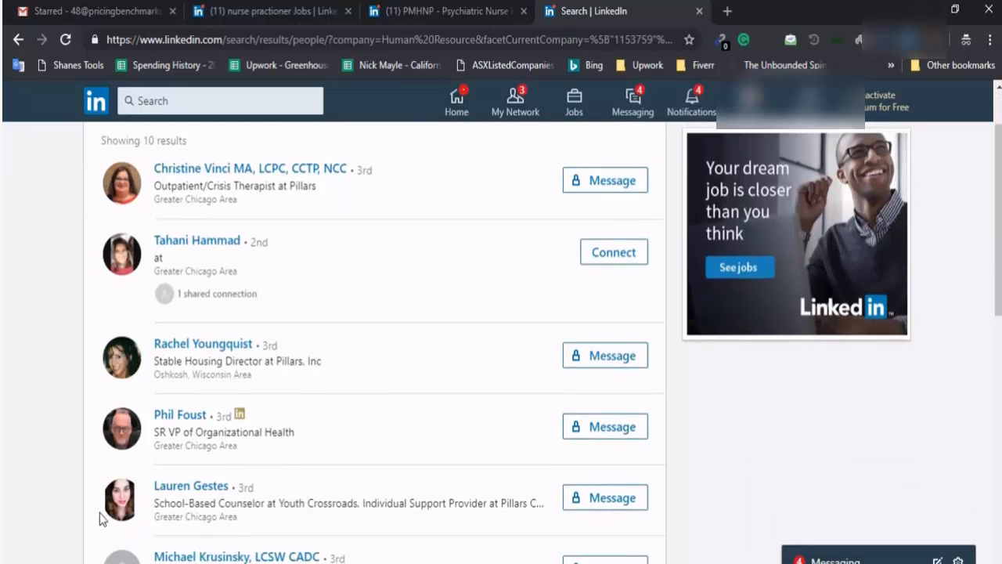
pyautogui.keyDown('ctrl'); pyautogui.click(180, 415); pyautogui.keyUp('ctrl')
pyautogui.hotkey('ctrl', 'Tab')
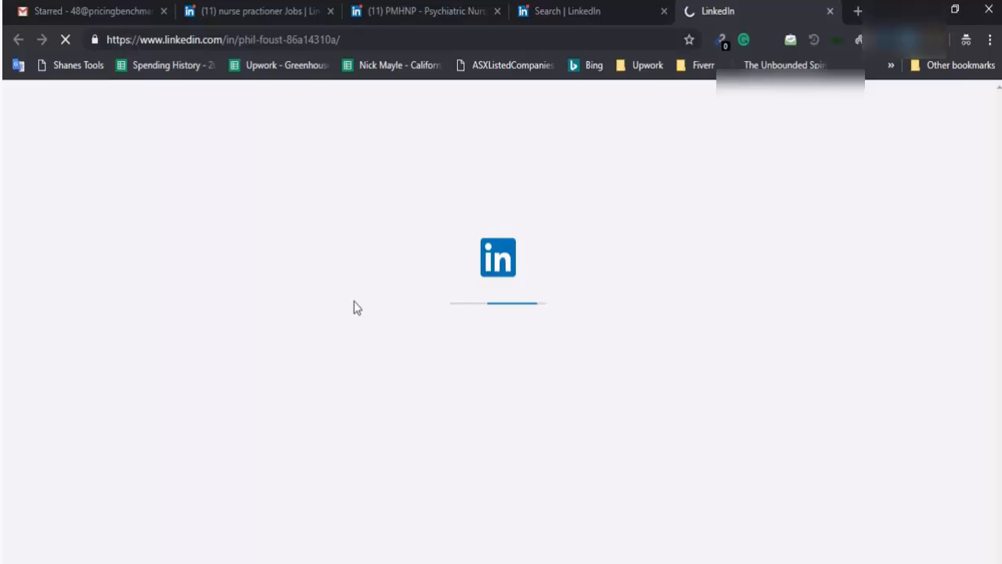
# Cut the VP's guessed pchcares.org address from the Gmail draft recipients
pyautogui.hotkey('ctrl', 'Tab')
pyautogui.doubleClick(148, 260)
pyautogui.click(144, 259)
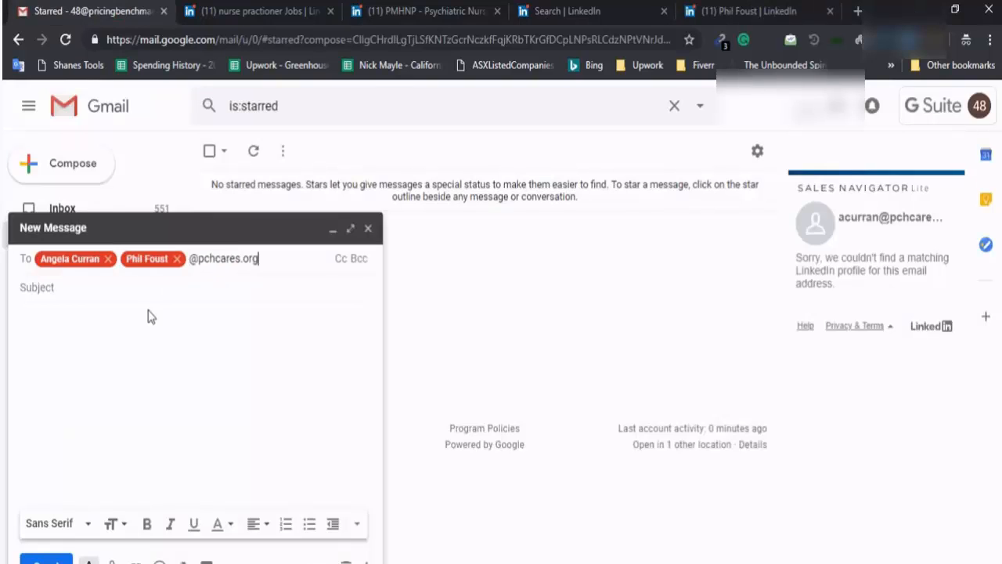
pyautogui.click(200, 39)
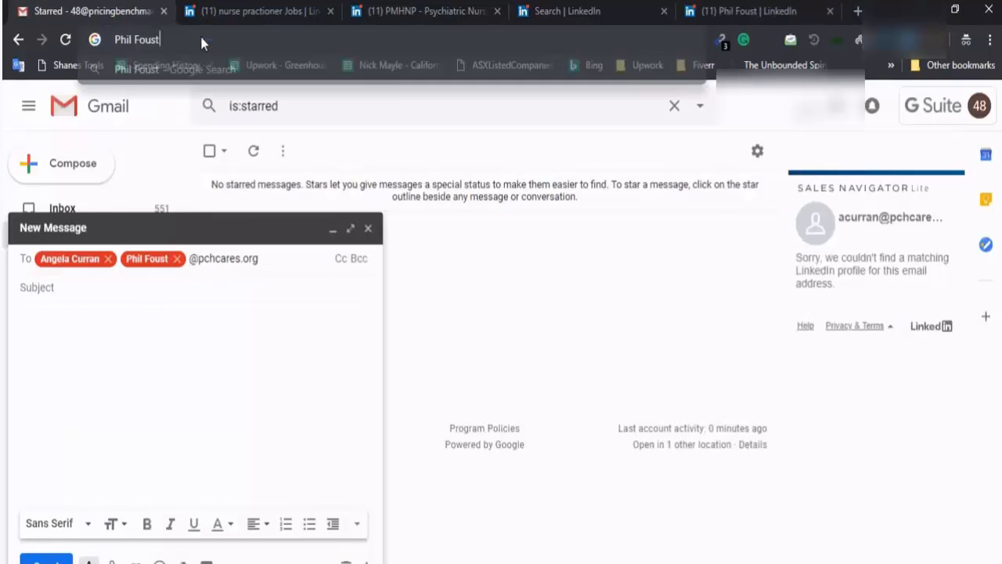
pyautogui.hotkey('ctrl', 'a')
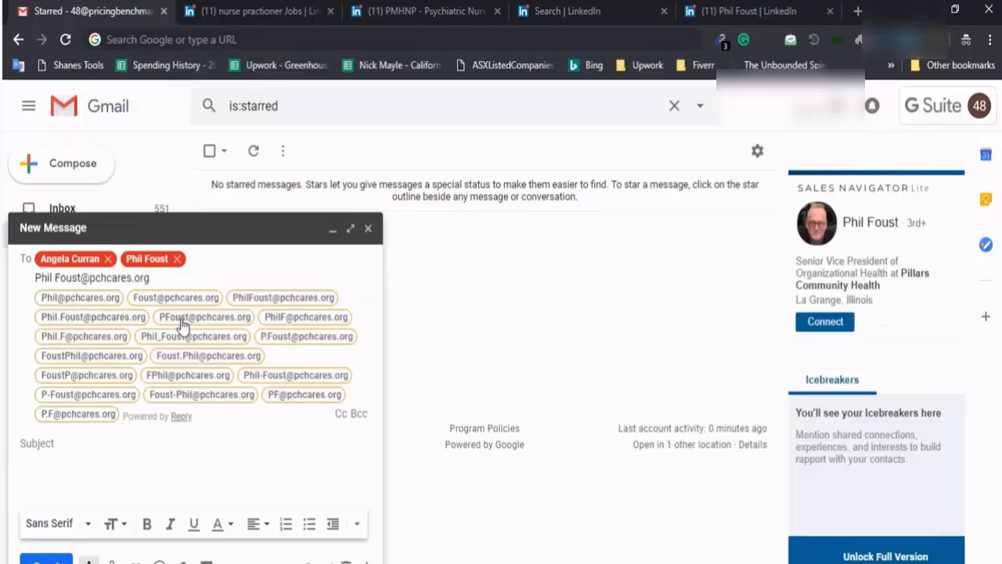
pyautogui.moveTo(188, 323)
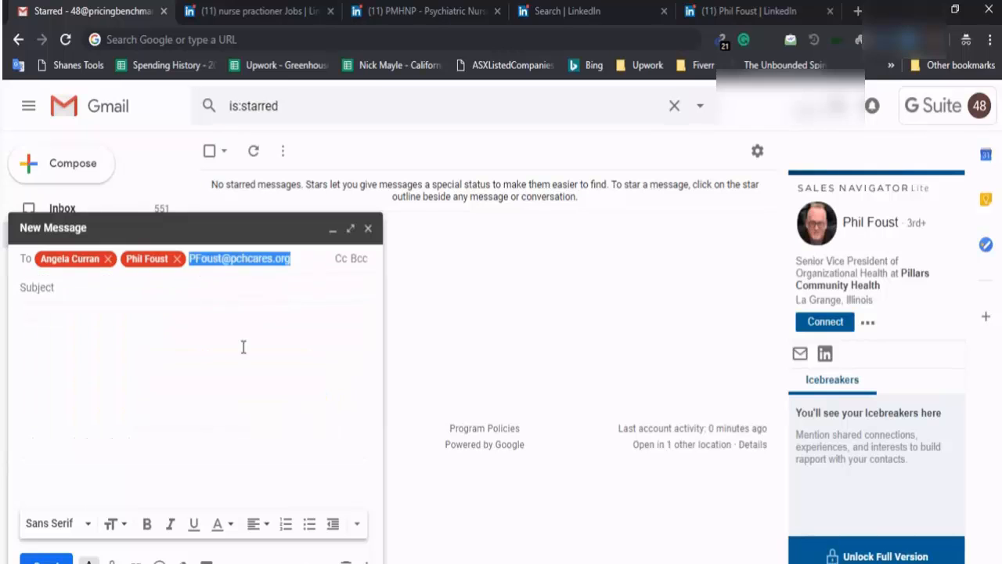
pyautogui.hotkey('ctrl', 'x')
pyautogui.click(264, 5)
pyautogui.click(134, 5)
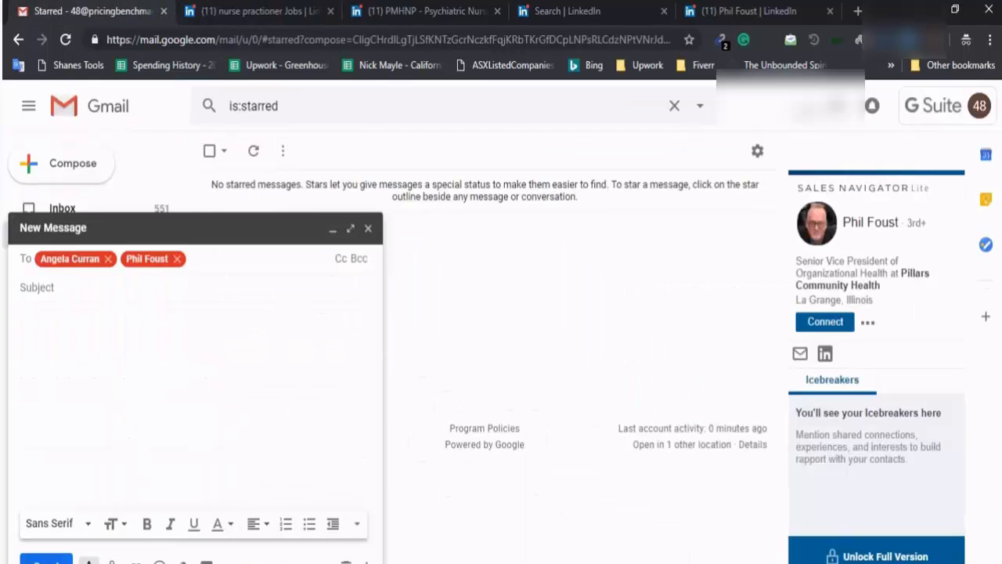
# Paste the VP's email into cell E3 of the lead sheet, then minimize Excel
pyautogui.hotkey('alt', 'Tab')
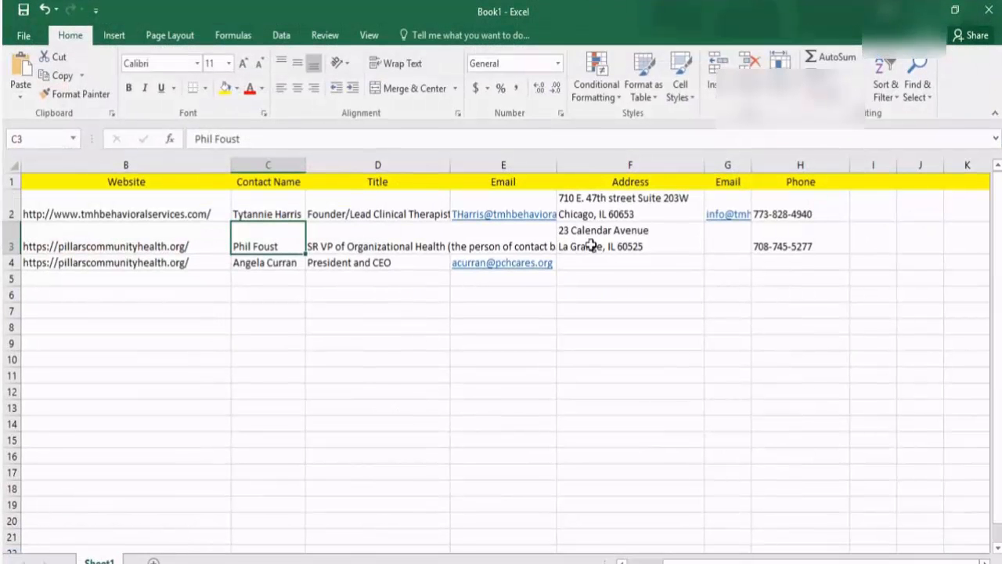
pyautogui.click(426, 266)
pyautogui.doubleClick(537, 236)
pyautogui.hotkey('ctrl', 'v')
pyautogui.click(563, 359)
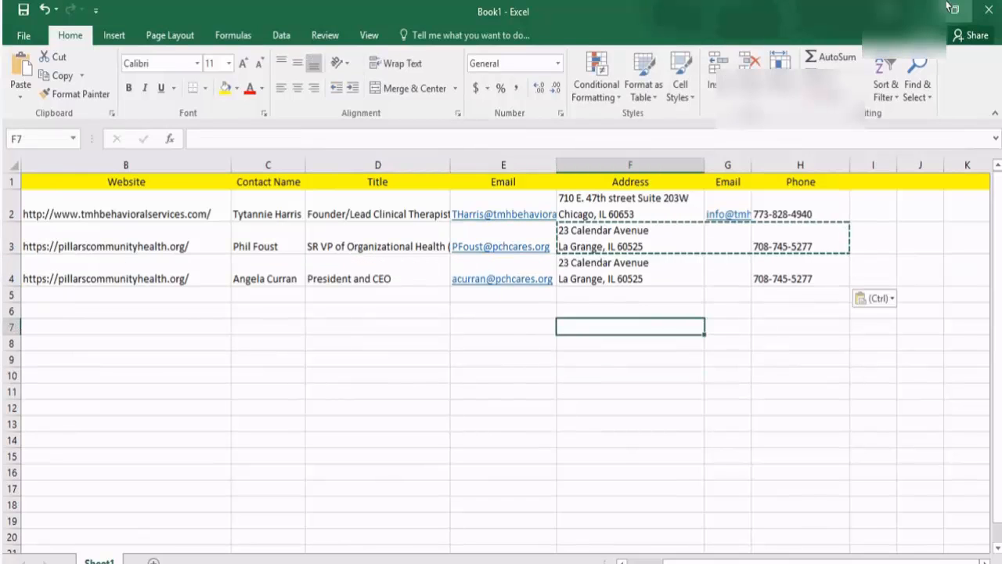
pyautogui.click(920, 9)
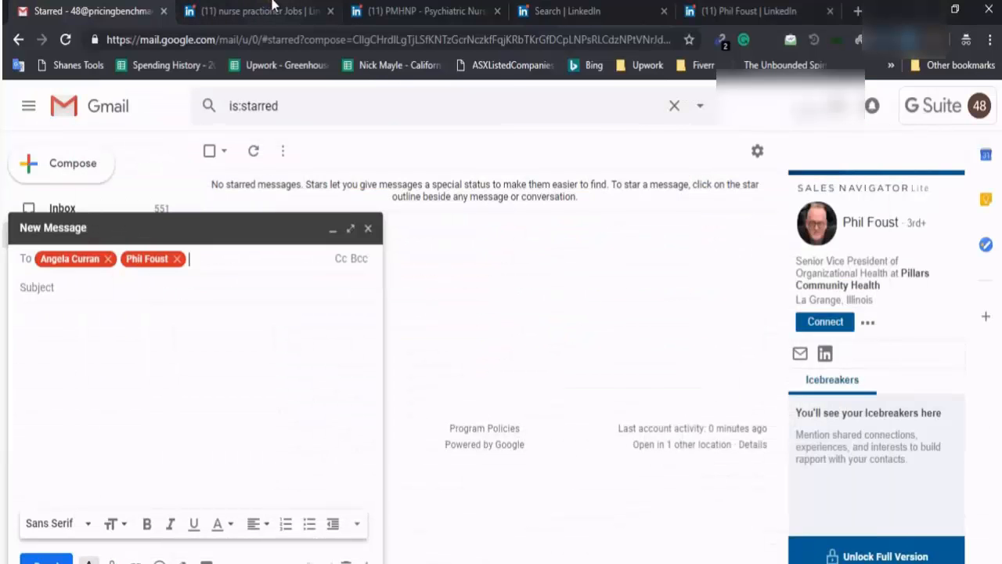
# Scroll further through the Chicago nurse practitioner job results, then switch to the Notepad notes
pyautogui.click(274, 8)
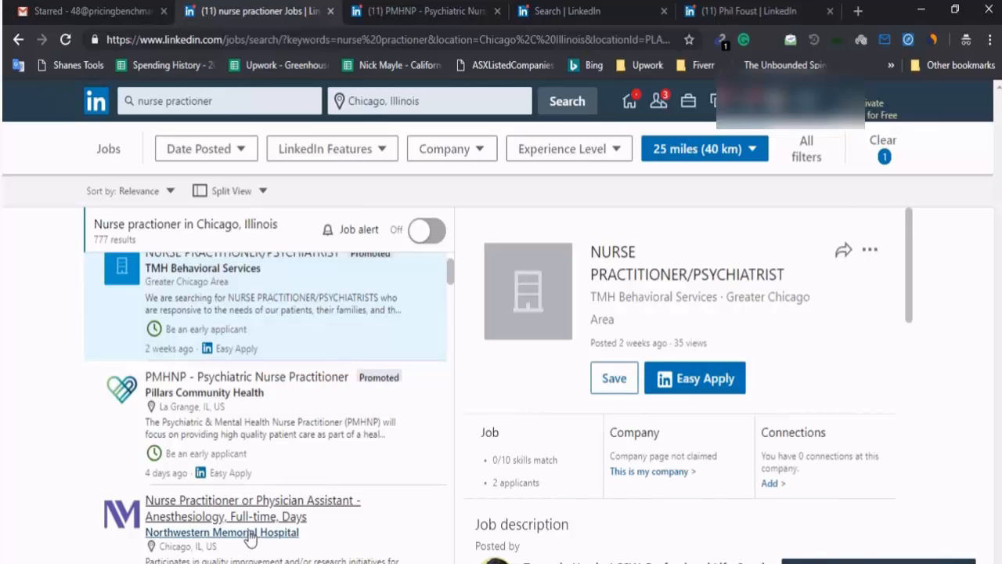
pyautogui.scroll(-2, 252, 510)
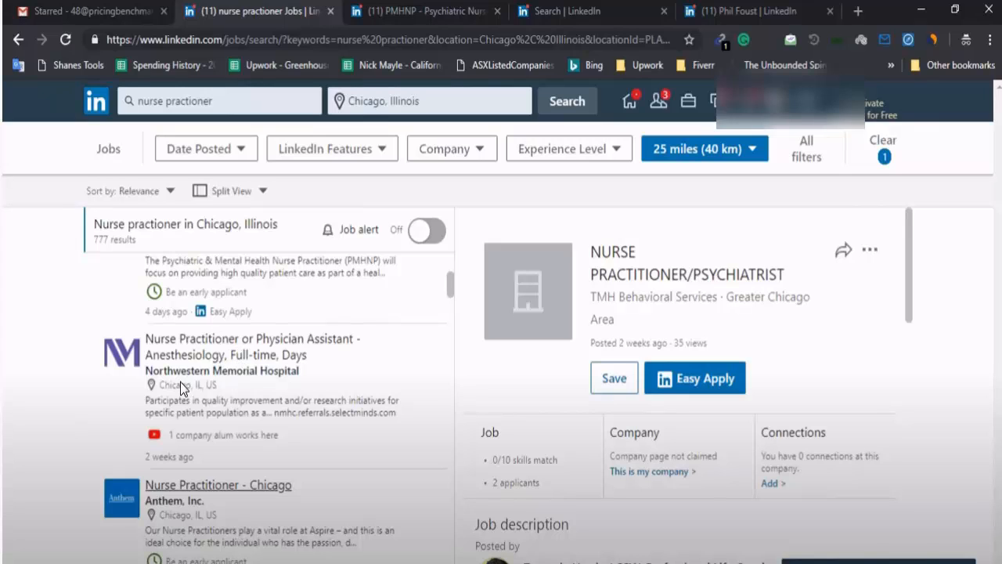
pyautogui.hotkey('alt', 'Tab')
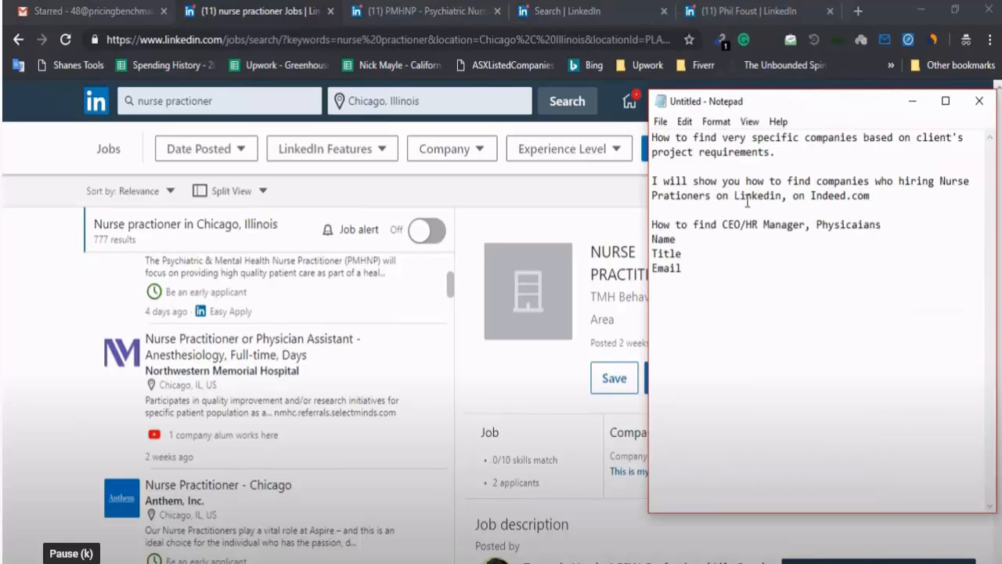
# Open an incognito Chrome tab with indeed.com in the address bar
pyautogui.press('k')
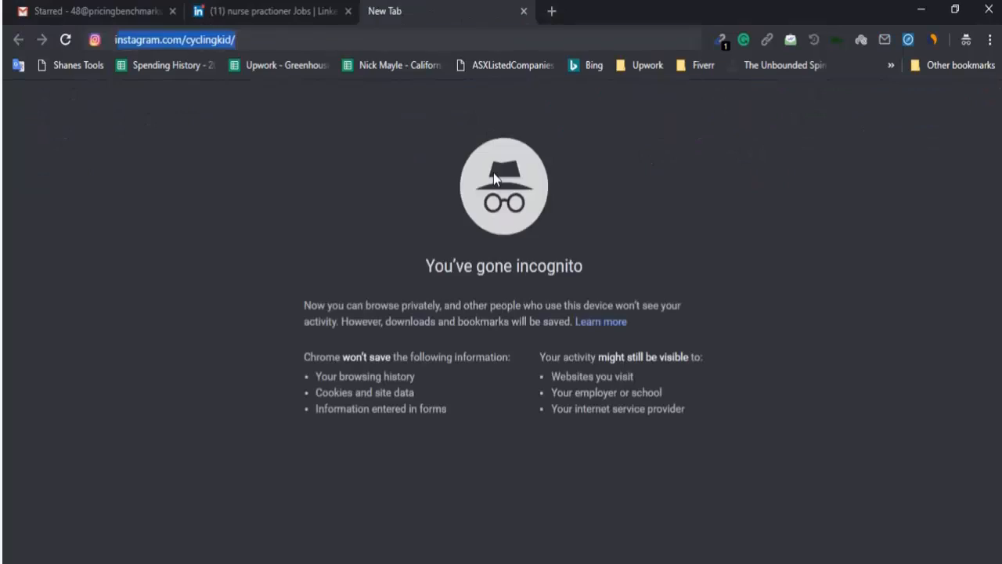
pyautogui.write('ndeed.co')
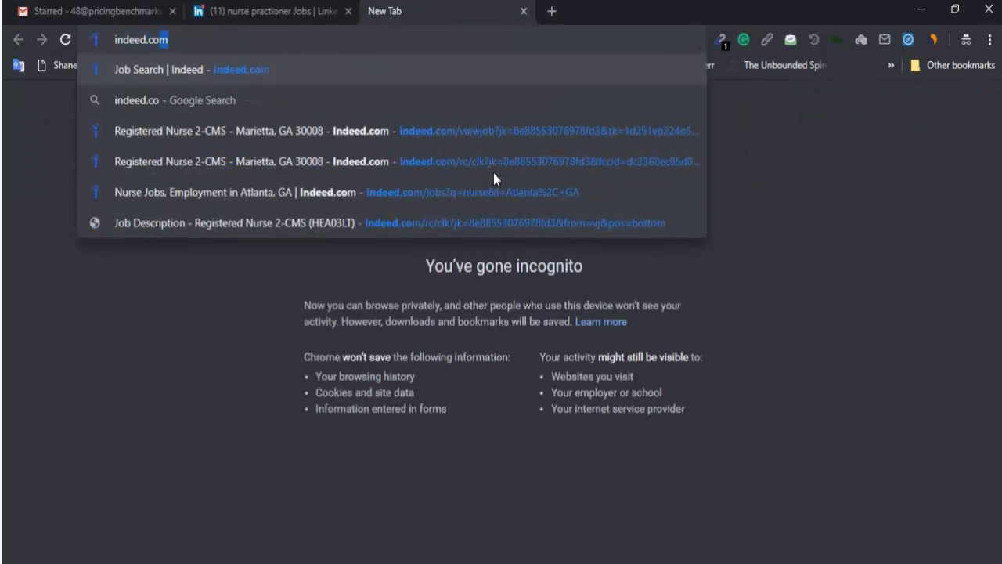
# Load Indeed, enter nurse practitioner as the job, and dismiss the Google sign-in prompt
pyautogui.press('Return')
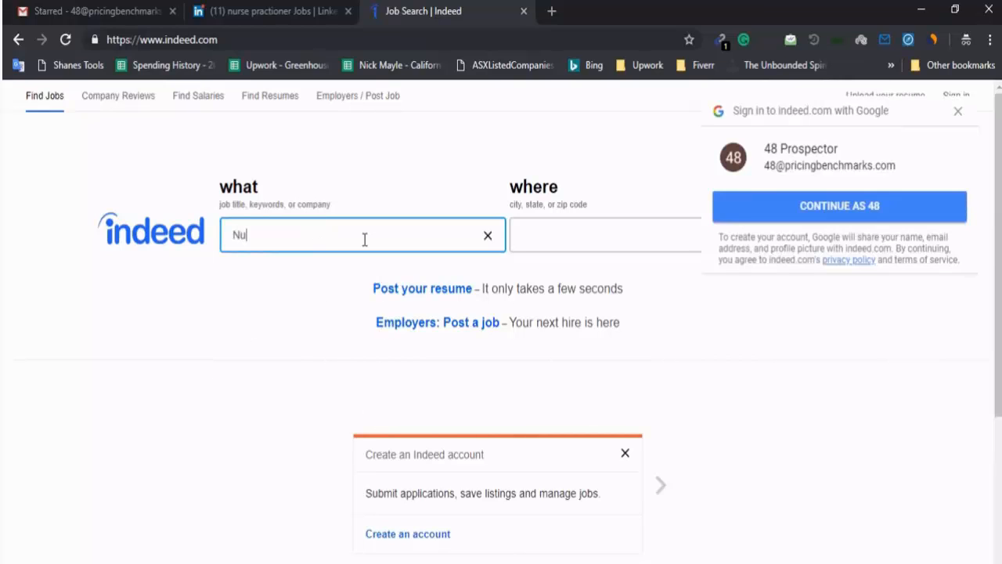
pyautogui.write('rse')
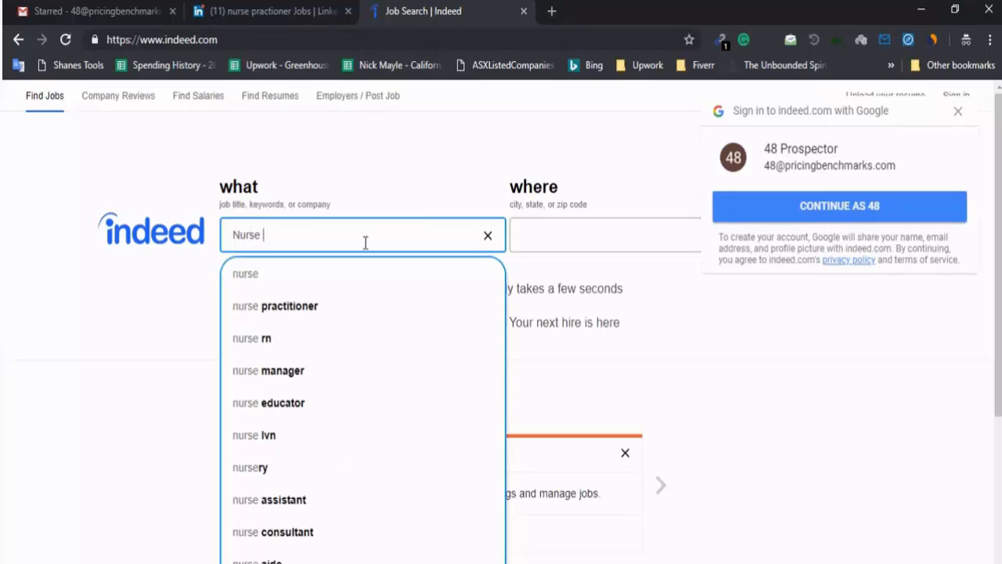
pyautogui.click(286, 301)
pyautogui.click(549, 229)
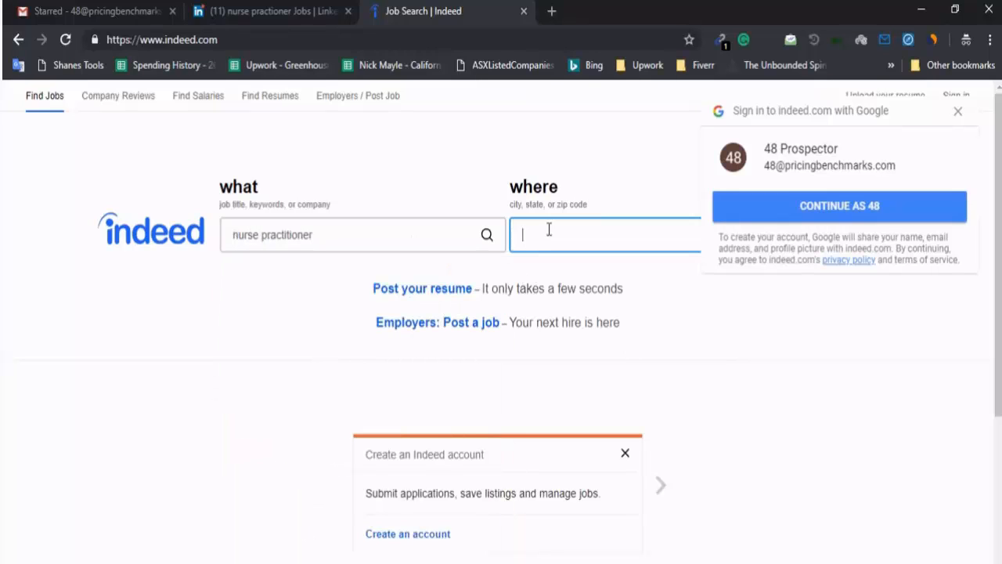
pyautogui.click(320, 220)
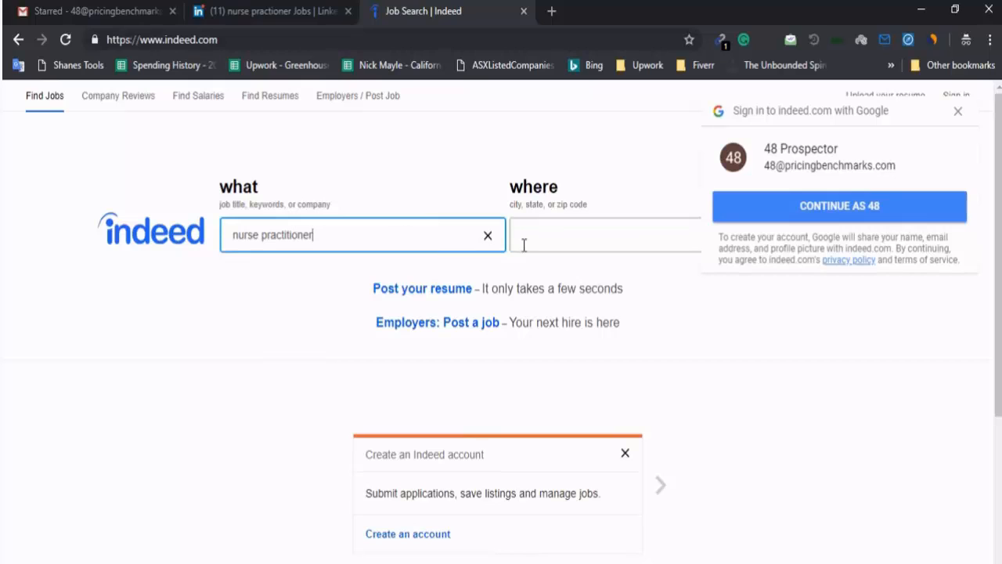
pyautogui.click(957, 111)
# Set the location to California and run the nurse practitioner search
pyautogui.click(559, 244)
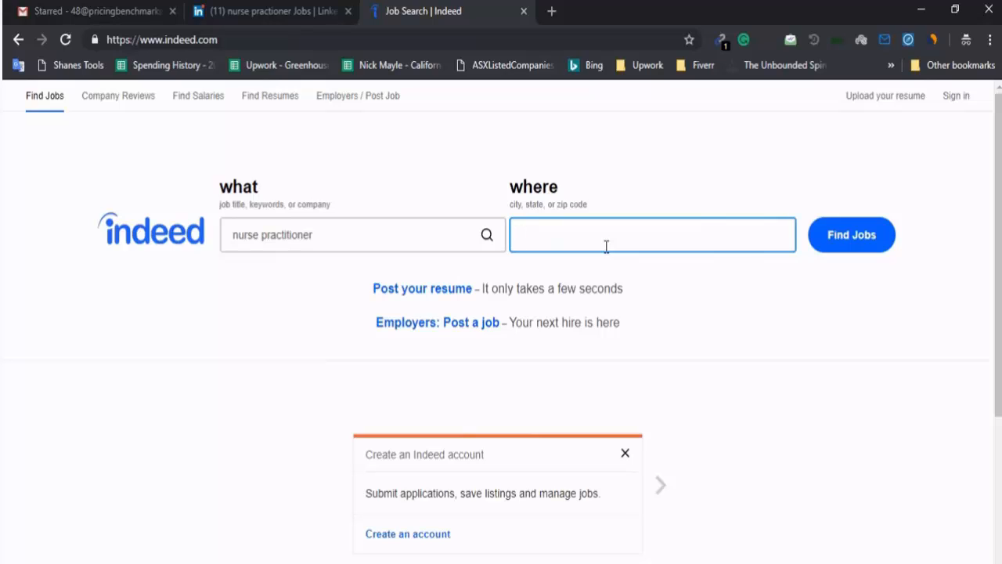
pyautogui.write('cali')
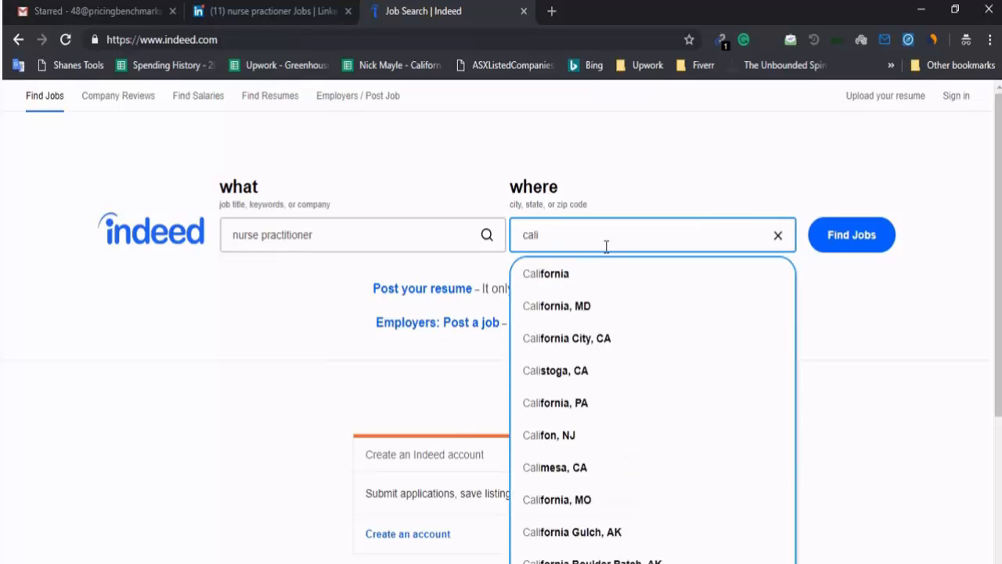
pyautogui.click(555, 274)
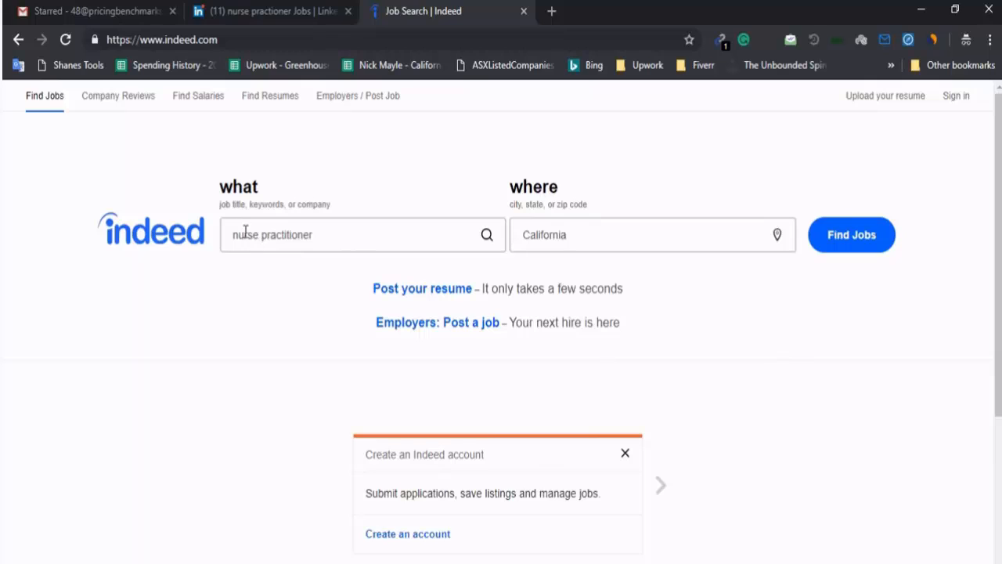
pyautogui.tripleClick(294, 238)
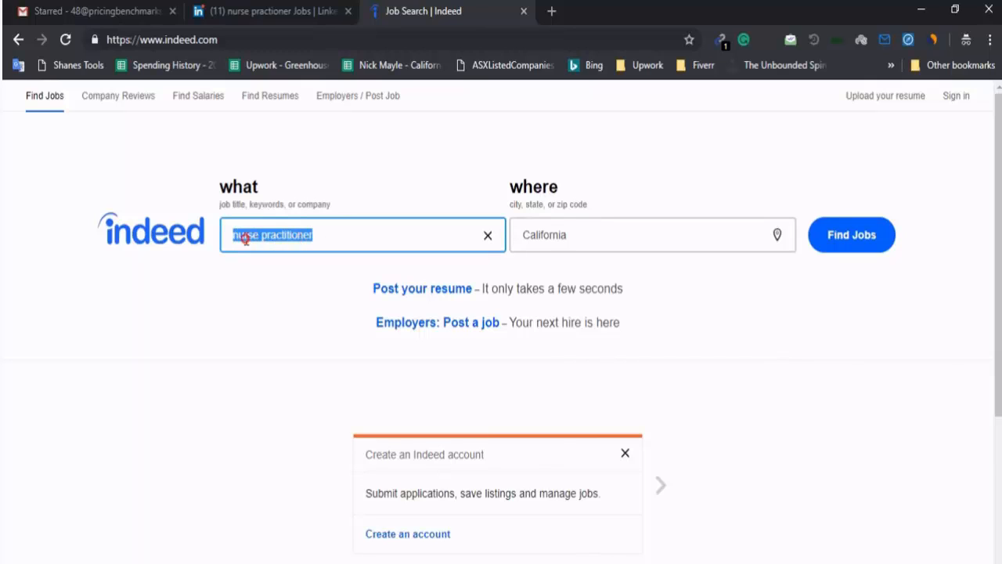
pyautogui.tripleClick(298, 234)
pyautogui.tripleClick(534, 235)
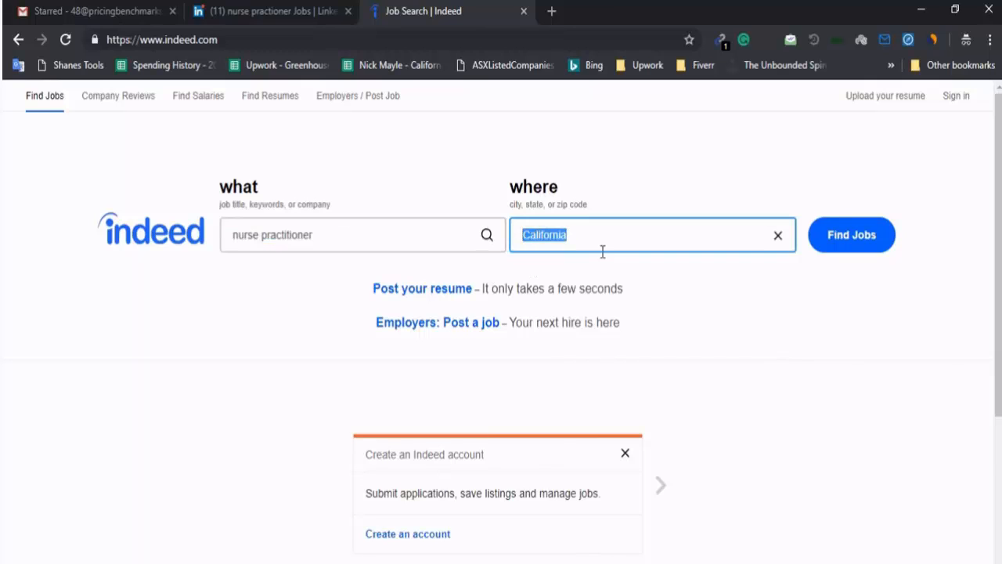
pyautogui.click(852, 238)
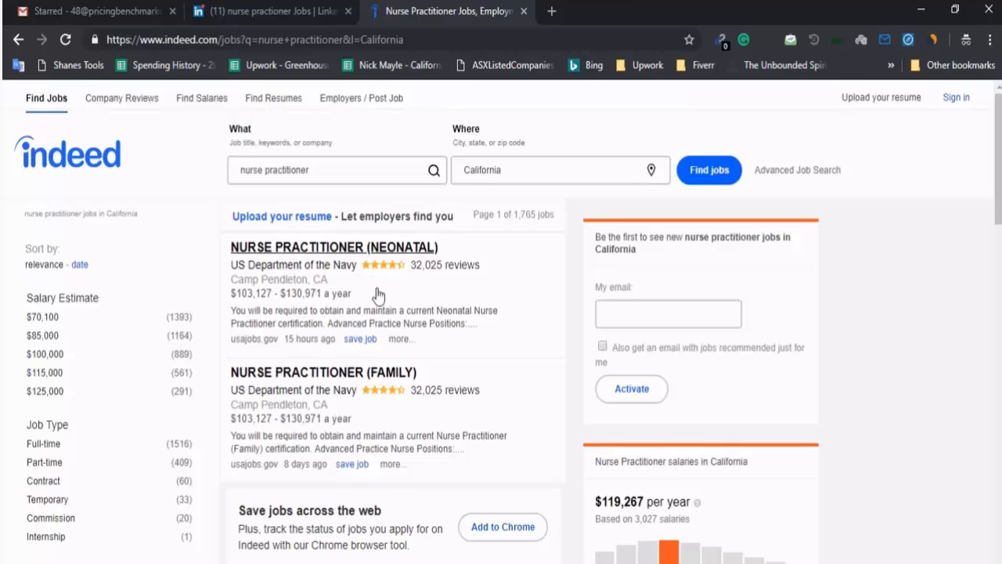
# Open the Navy's NURSE PRACTITIONER (NEONATAL) listing in a new tab and select its title and company
pyautogui.rightClick(315, 249)
pyautogui.click(347, 259)
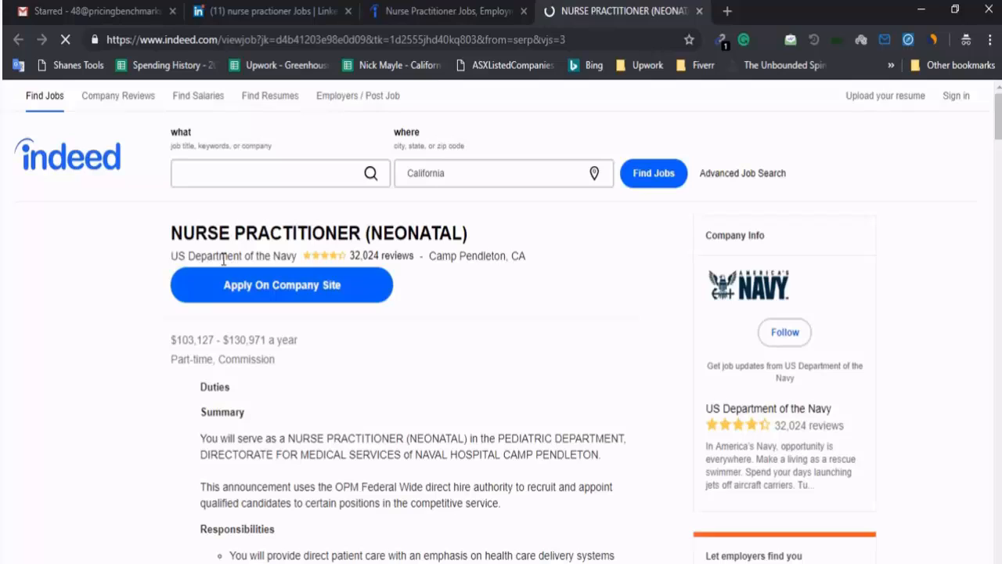
pyautogui.moveTo(295, 259); pyautogui.dragTo(170, 256)
pyautogui.moveTo(363, 232); pyautogui.dragTo(172, 232)
pyautogui.moveTo(280, 249); pyautogui.dragTo(356, 294)
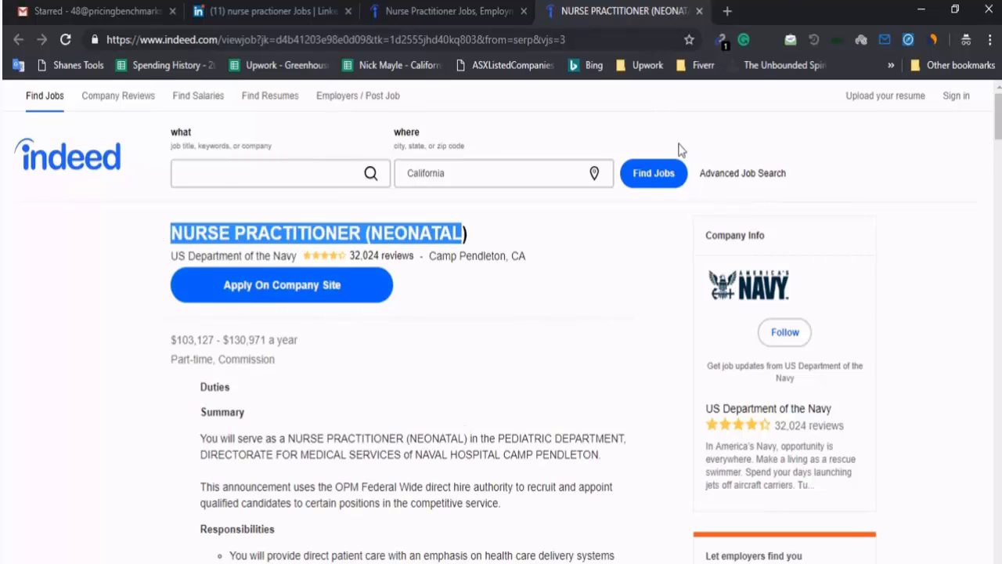
# Highlight the Physicaians item in the Notepad notes, then return to the Indeed page
pyautogui.hotkey('alt', 'Tab')
pyautogui.doubleClick(849, 225)
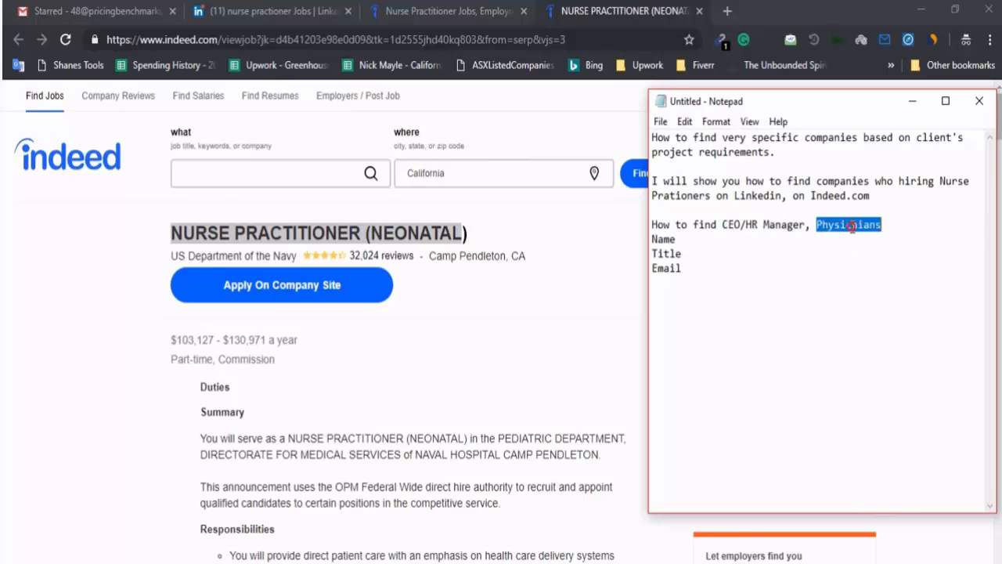
pyautogui.hotkey('alt', 'Tab')
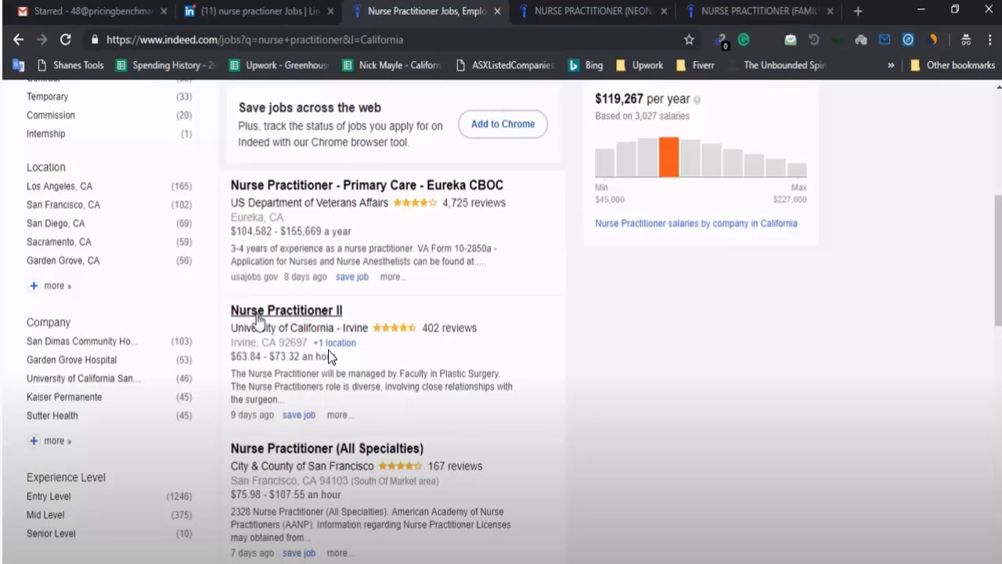
# Reload the California results and open UC Irvine's Nurse Practitioner II posting in a new tab
pyautogui.scroll(2, 328, 352)
pyautogui.rightClick(274, 355)
pyautogui.click(313, 403)
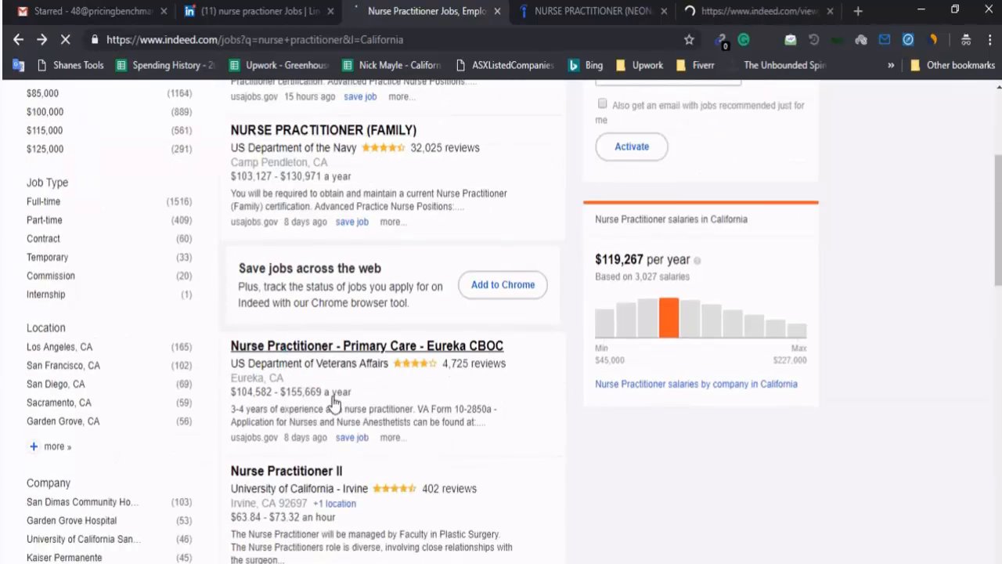
pyautogui.hotkey('alt', 'Right')
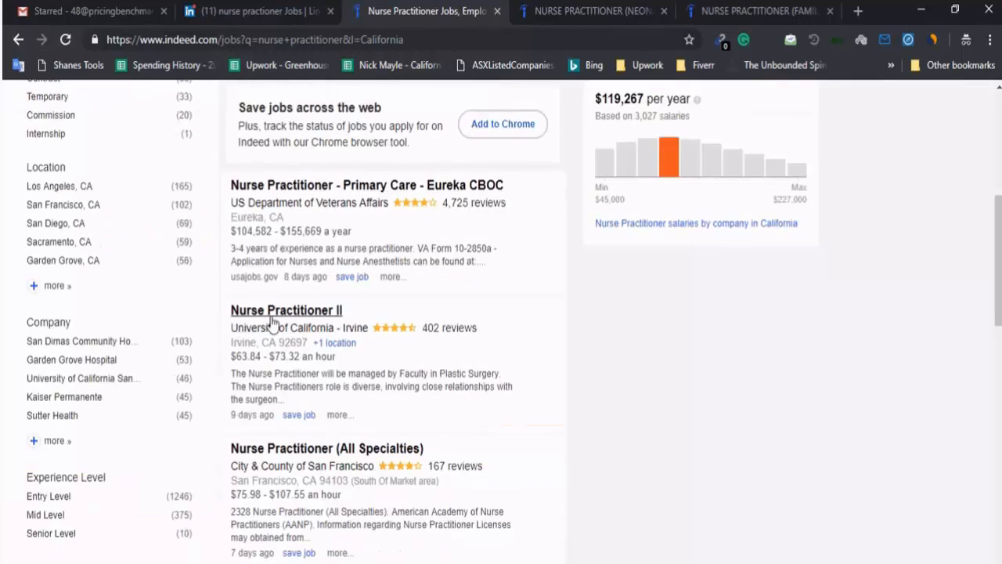
pyautogui.rightClick(278, 323)
pyautogui.click(313, 327)
pyautogui.scroll(-2, 298, 296)
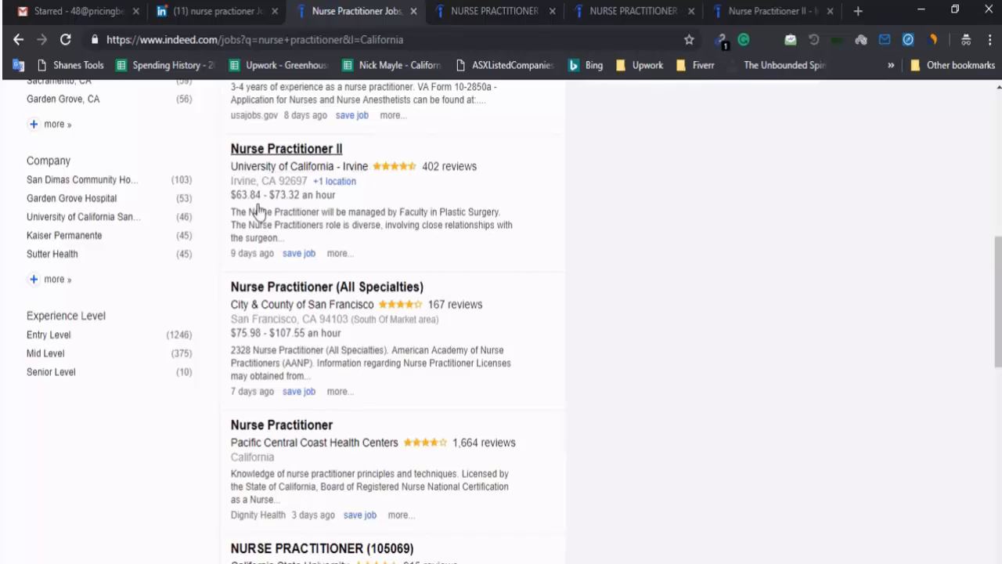
pyautogui.scroll(3, 19, 489)
pyautogui.scroll(-1, 14, 487)
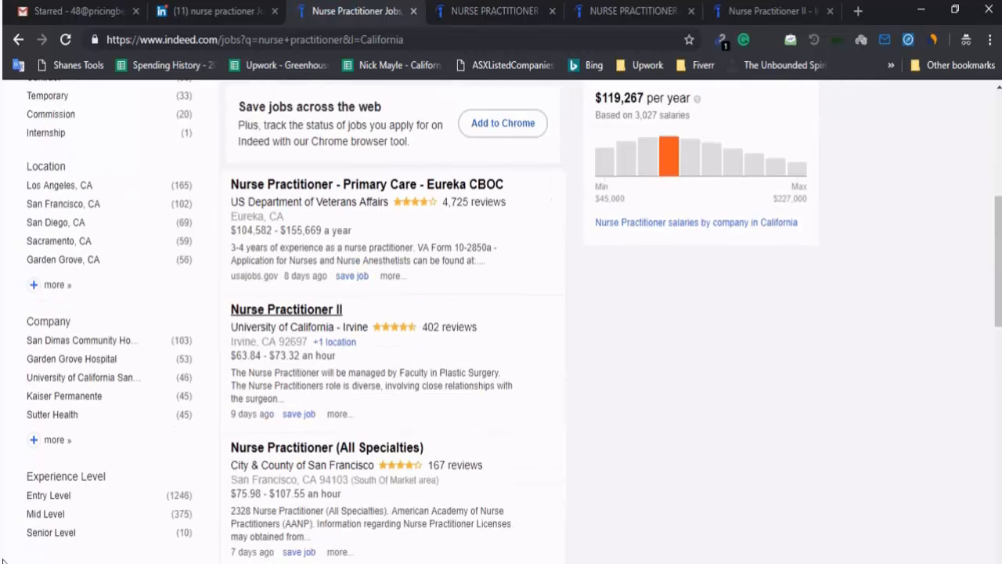
pyautogui.scroll(-1, 347, 519)
pyautogui.scroll(5, 488, 468)
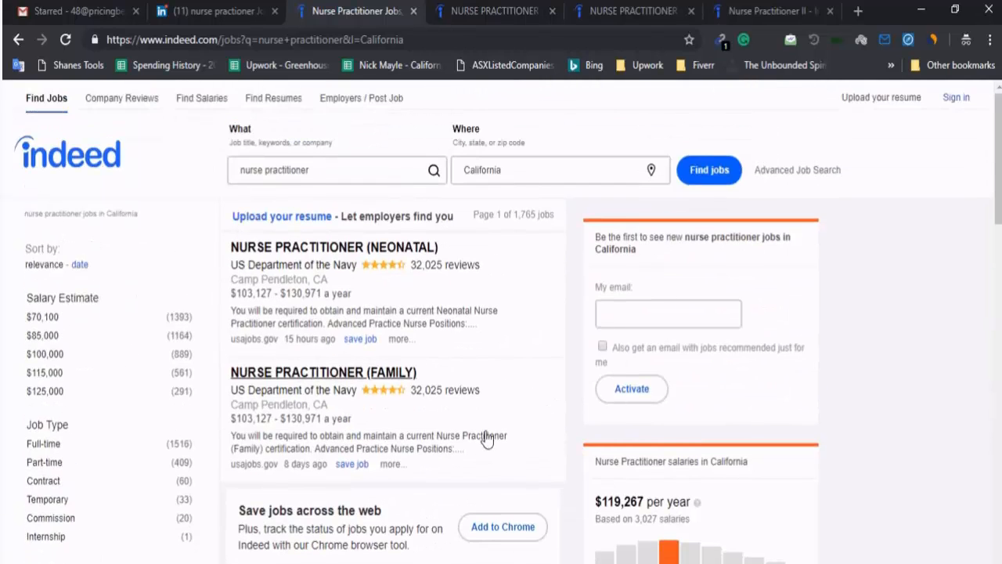
pyautogui.click(796, 177)
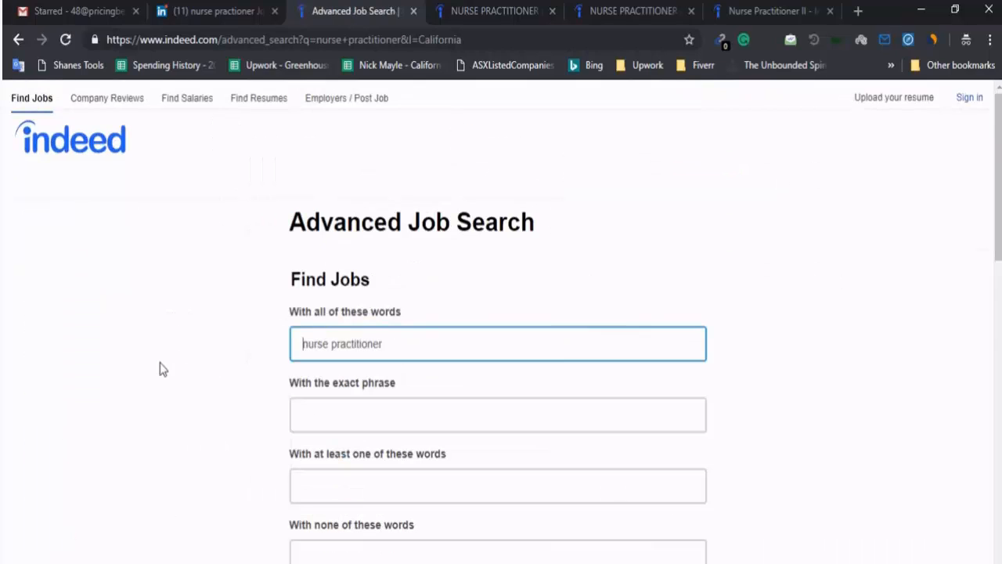
pyautogui.scroll(-10, 313, 313)
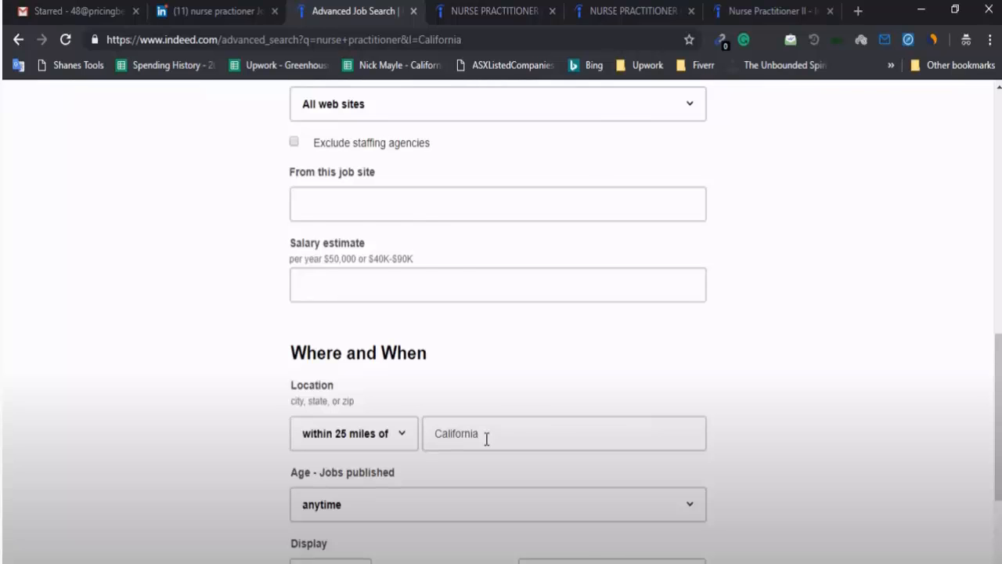
pyautogui.press('Return')
pyautogui.scroll(3, 321, 225)
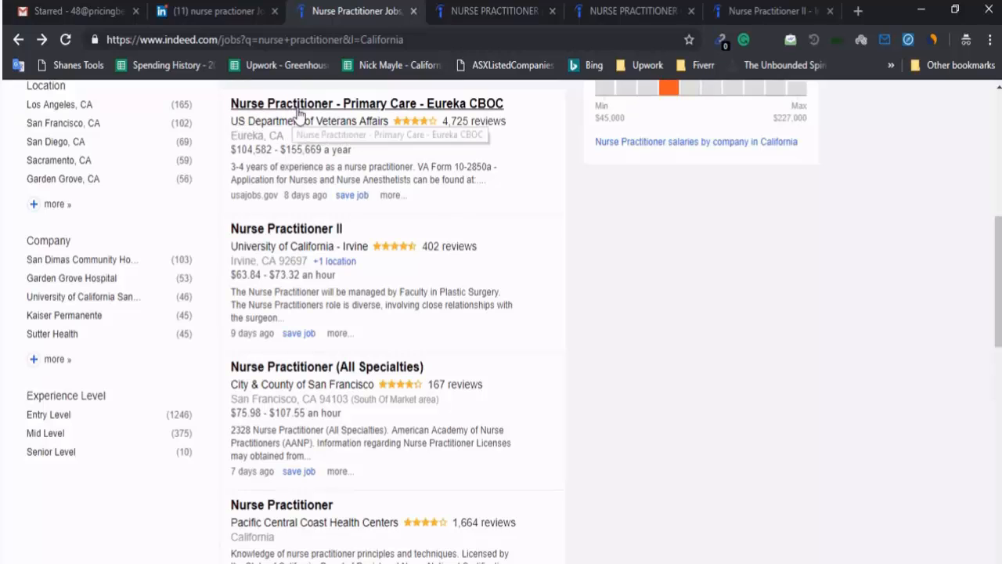
# Scroll the California results, go to page 2, and close the email-alert popup
pyautogui.scroll(-3, 154, 442)
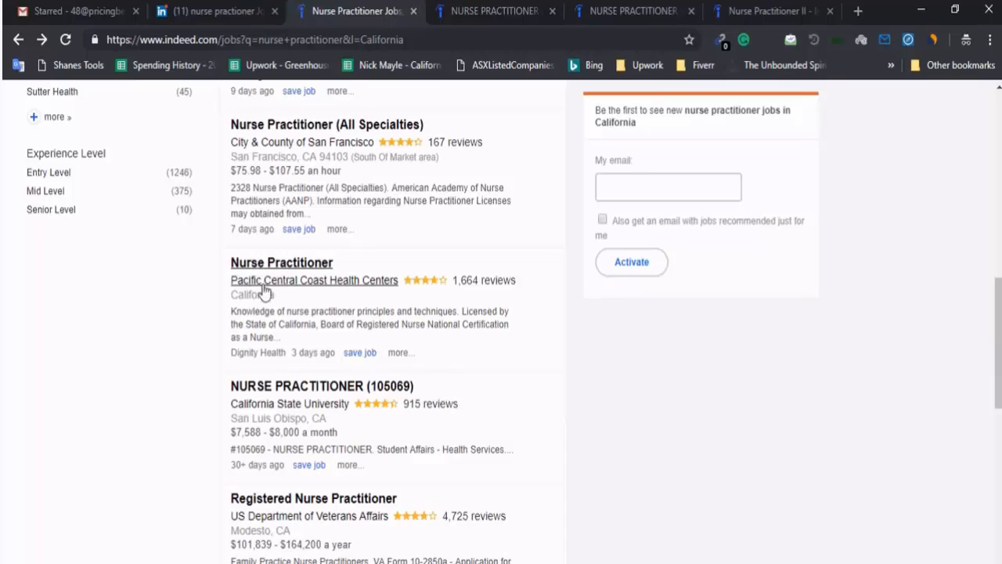
pyautogui.scroll(-2, 347, 291)
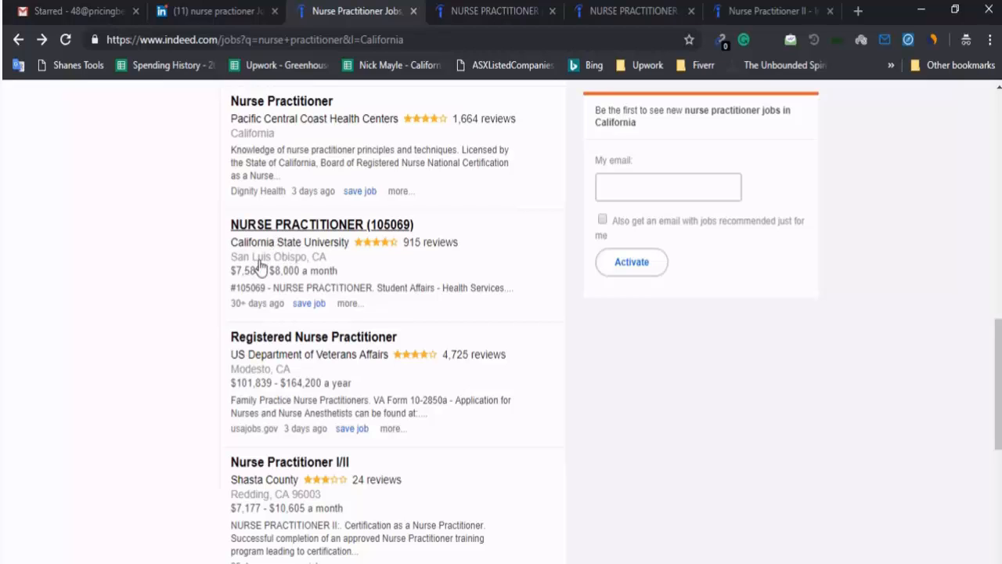
pyautogui.scroll(-2, 235, 372)
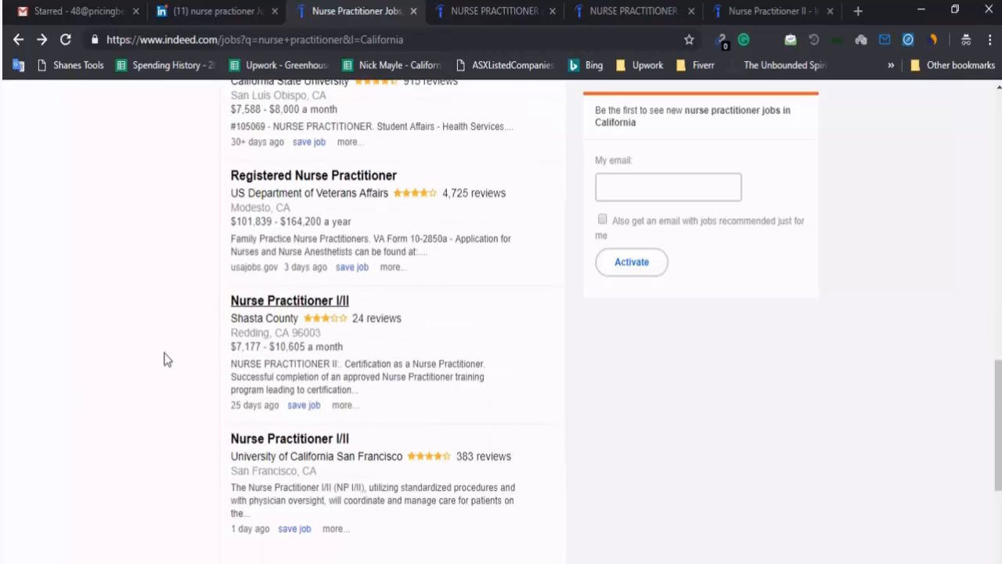
pyautogui.scroll(-2, 165, 359)
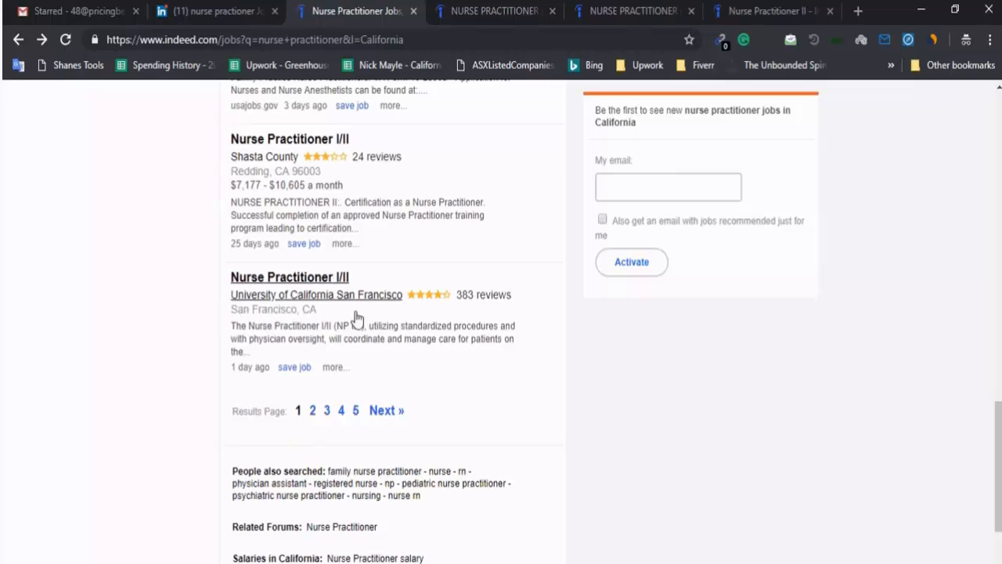
pyautogui.click(383, 410)
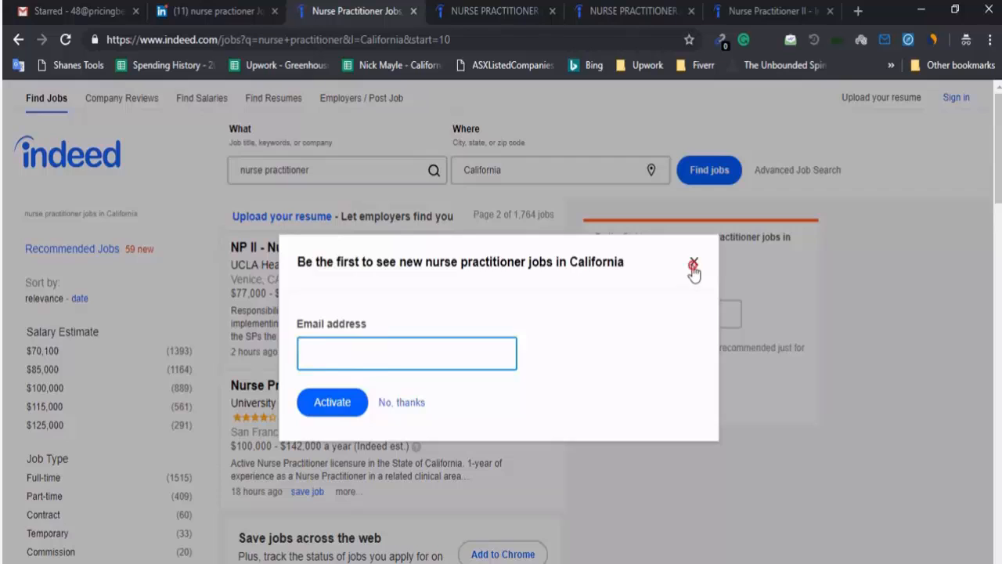
pyautogui.click(692, 262)
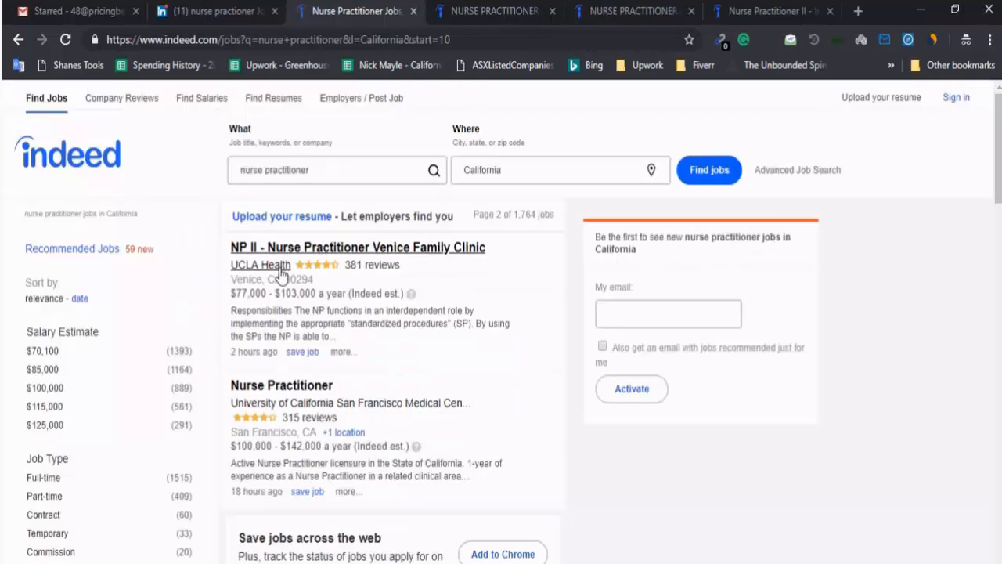
pyautogui.scroll(-3, 280, 410)
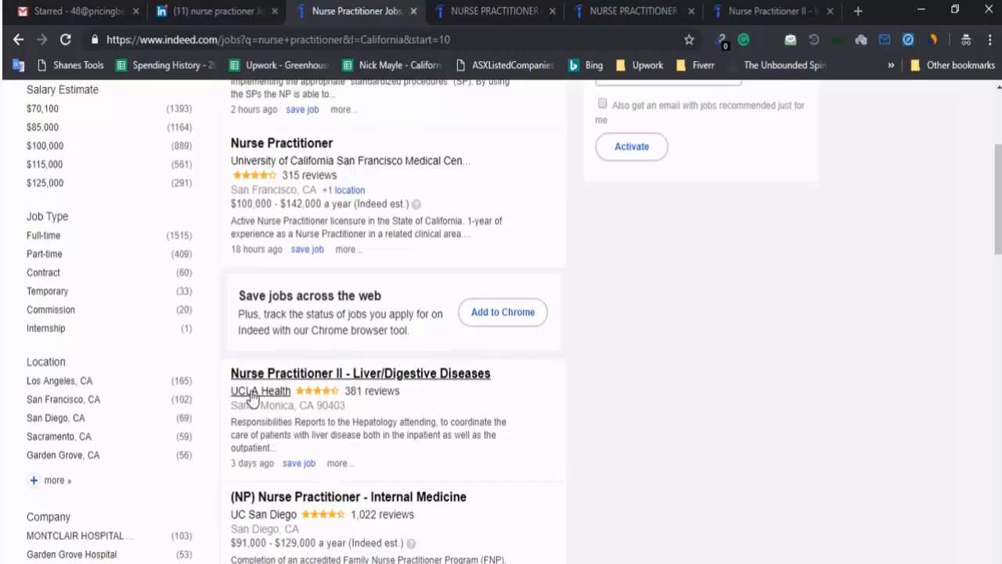
pyautogui.scroll(3, 259, 395)
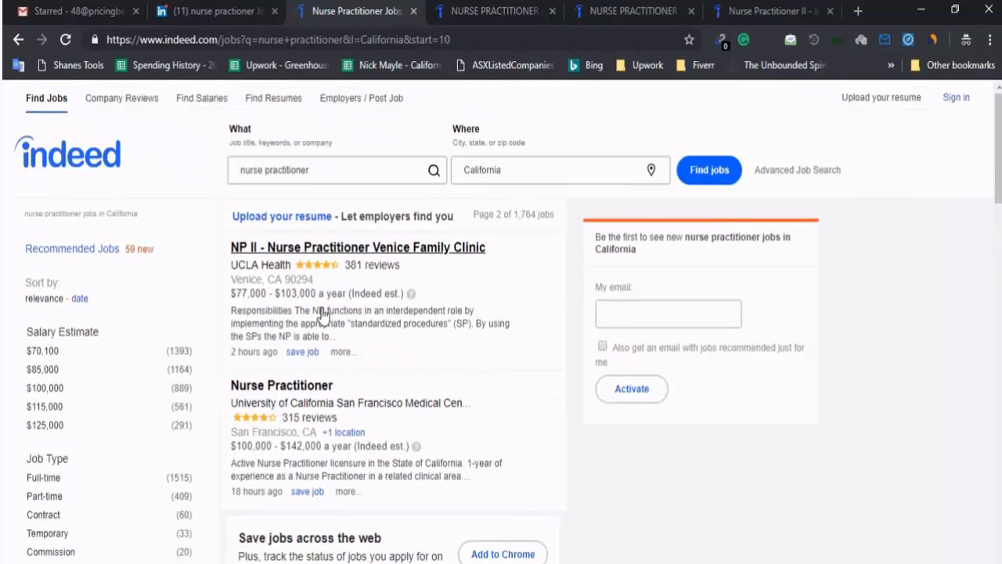
pyautogui.scroll(-7, 321, 314)
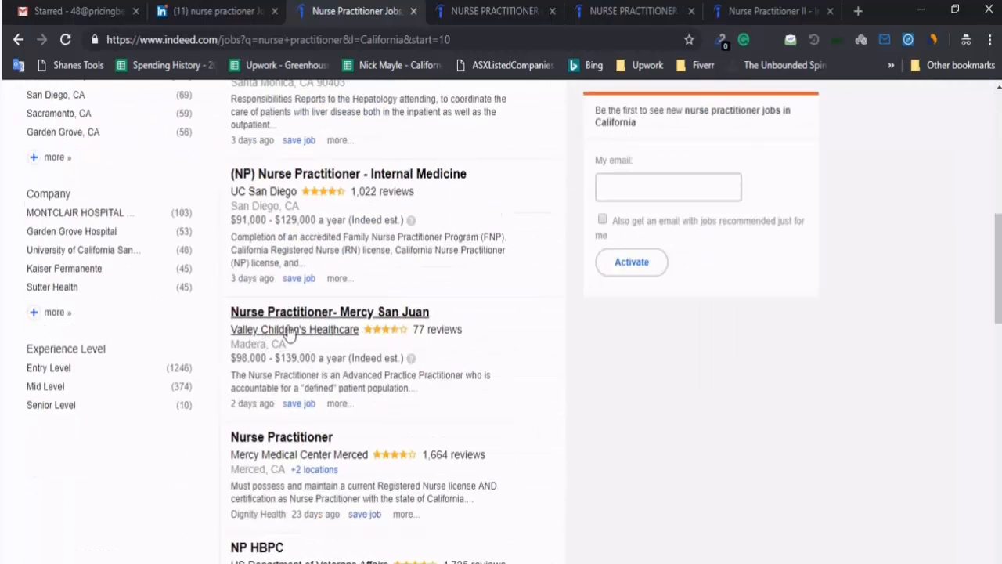
pyautogui.scroll(7, 713, 527)
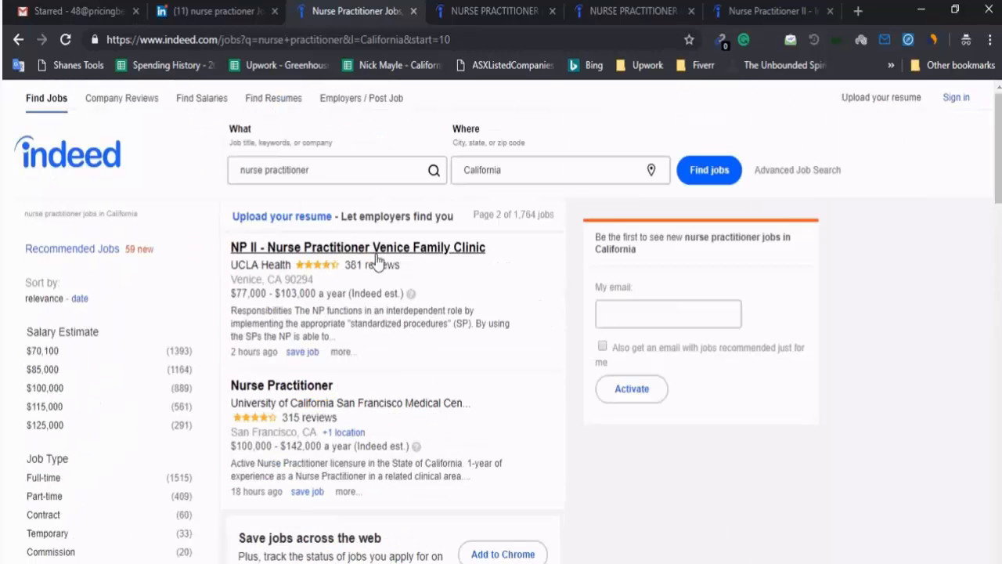
pyautogui.hotkey('alt', 'Tab')
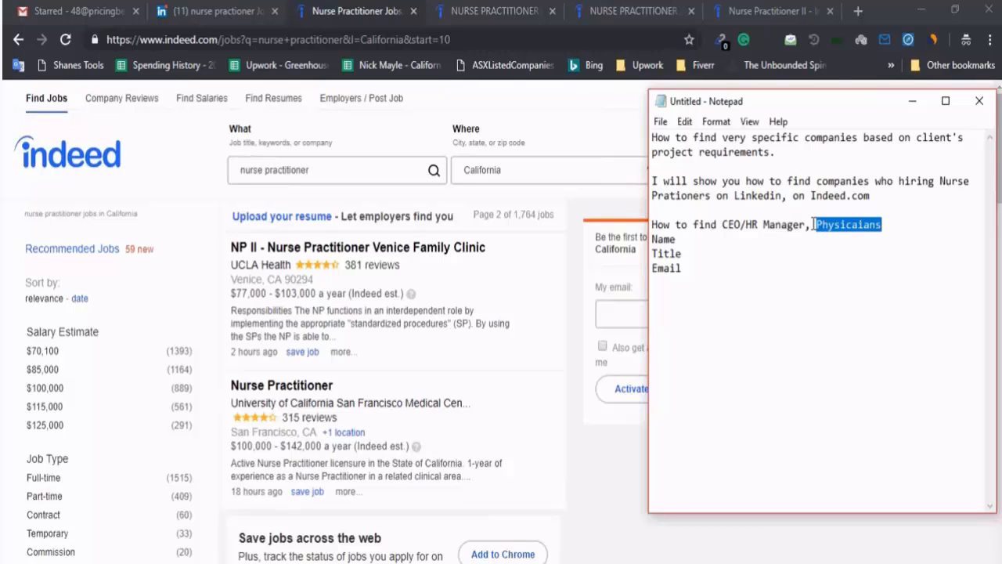
pyautogui.click(836, 224)
pyautogui.doubleClick(836, 225)
pyautogui.click(837, 239)
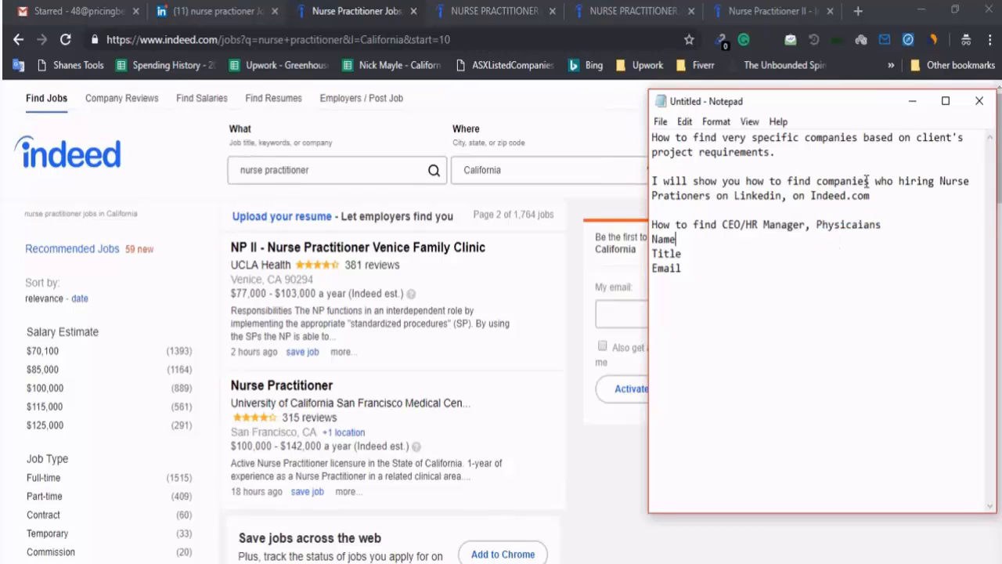
pyautogui.click(335, 171)
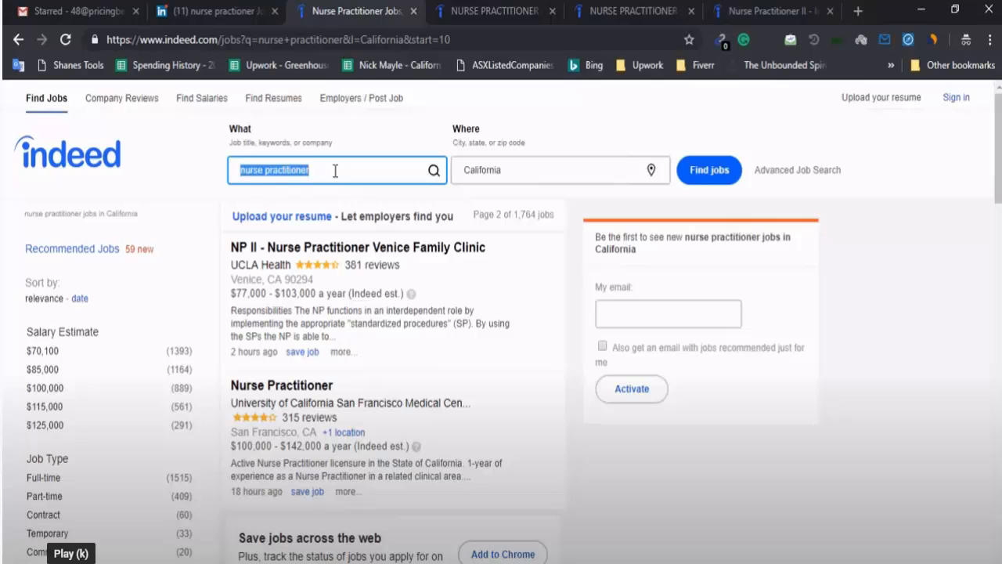
# Search Indeed for Physician Assistants jobs in California and scroll through the results
pyautogui.write('Physician Assistants')
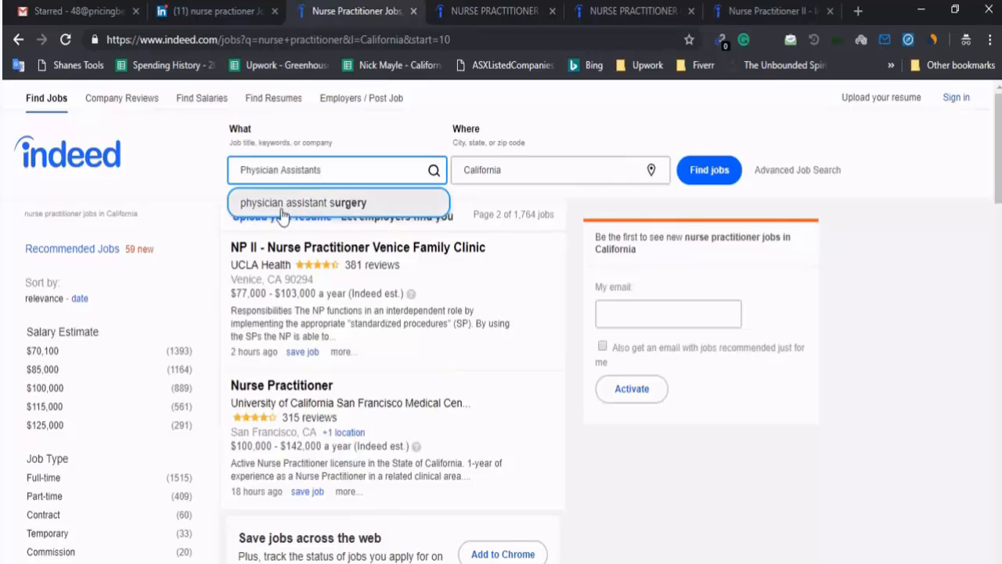
pyautogui.click(709, 170)
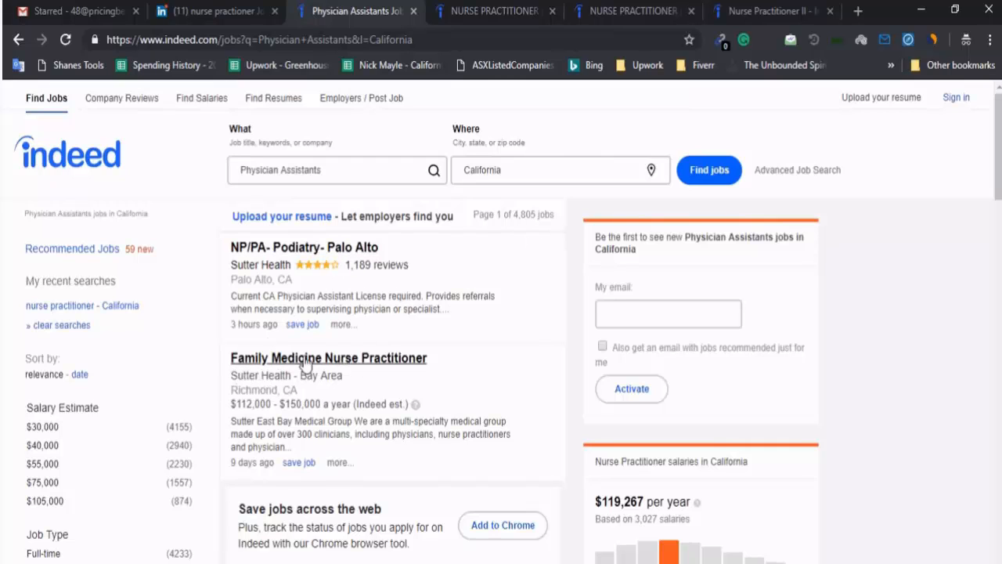
pyautogui.scroll(-3, 332, 395)
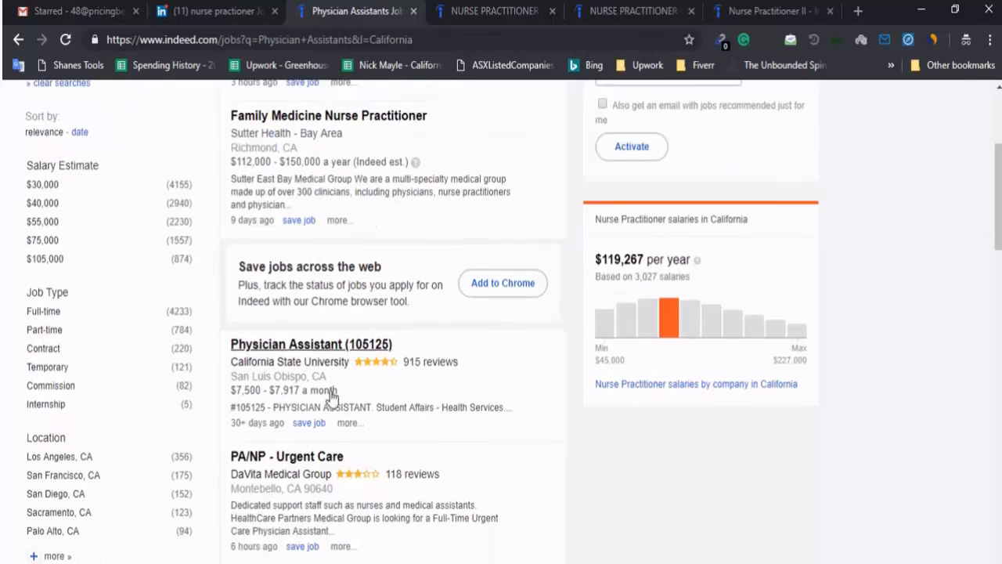
pyautogui.scroll(-1, 357, 360)
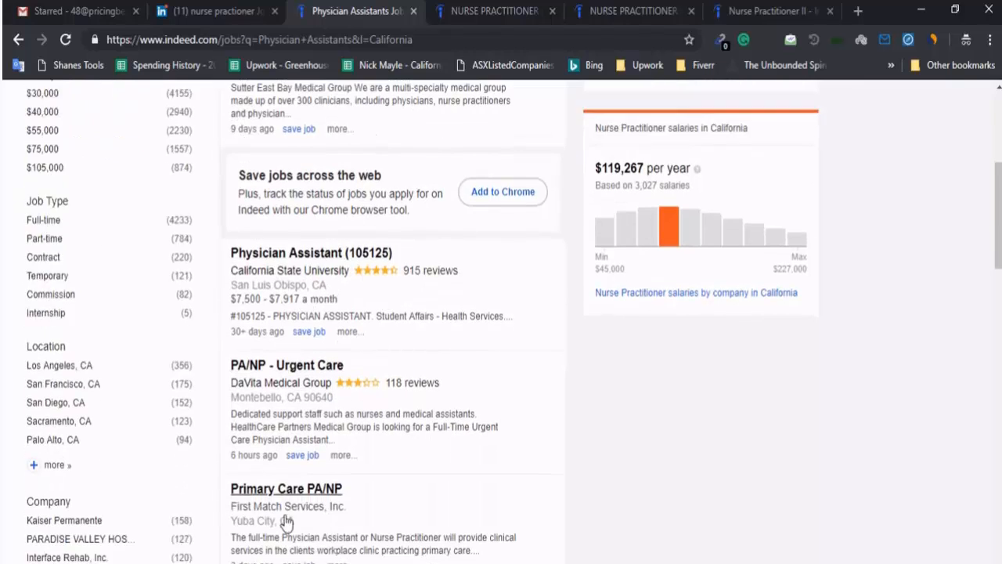
pyautogui.scroll(-4, 287, 523)
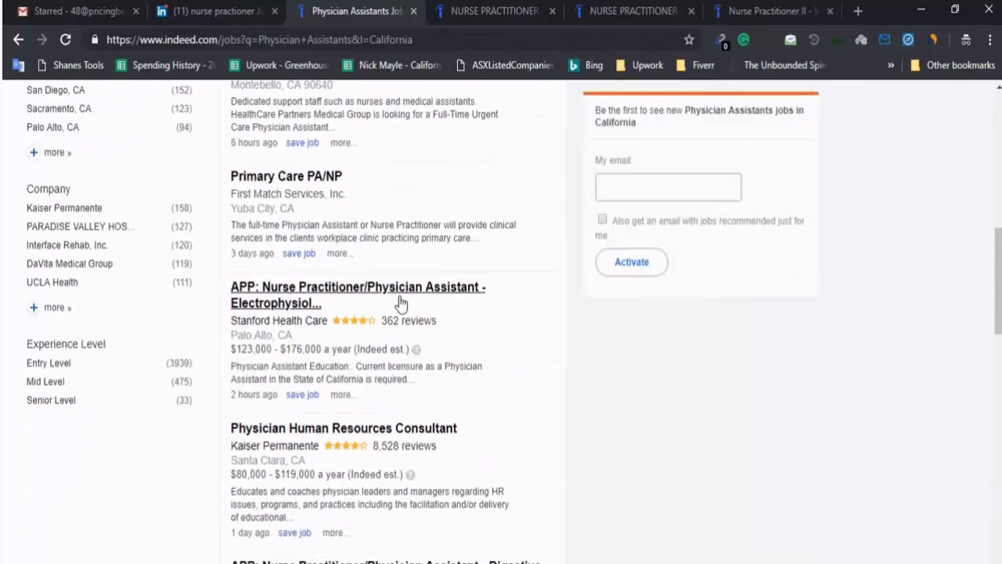
pyautogui.scroll(-5, 395, 313)
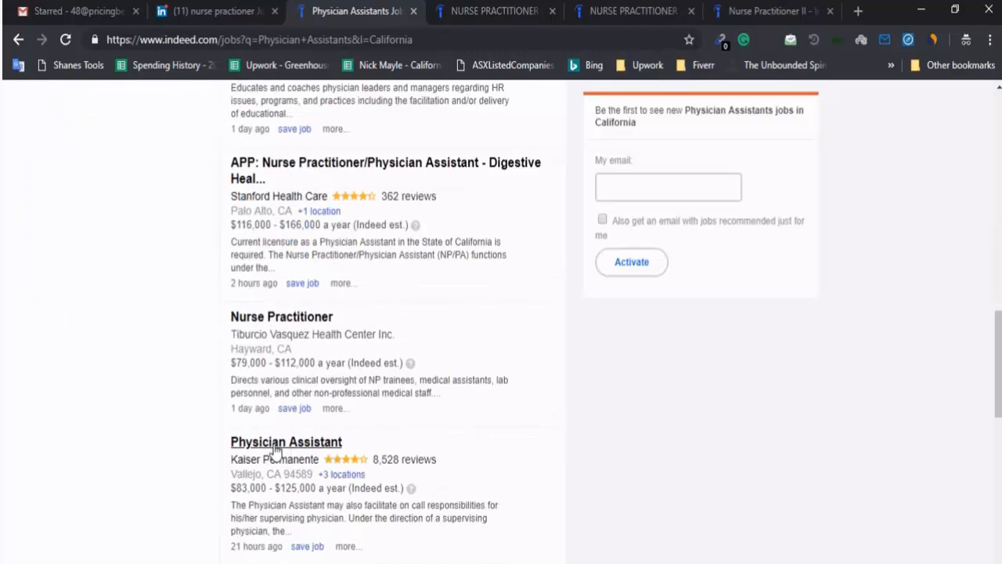
pyautogui.scroll(-2, 275, 452)
pyautogui.scroll(12, 327, 461)
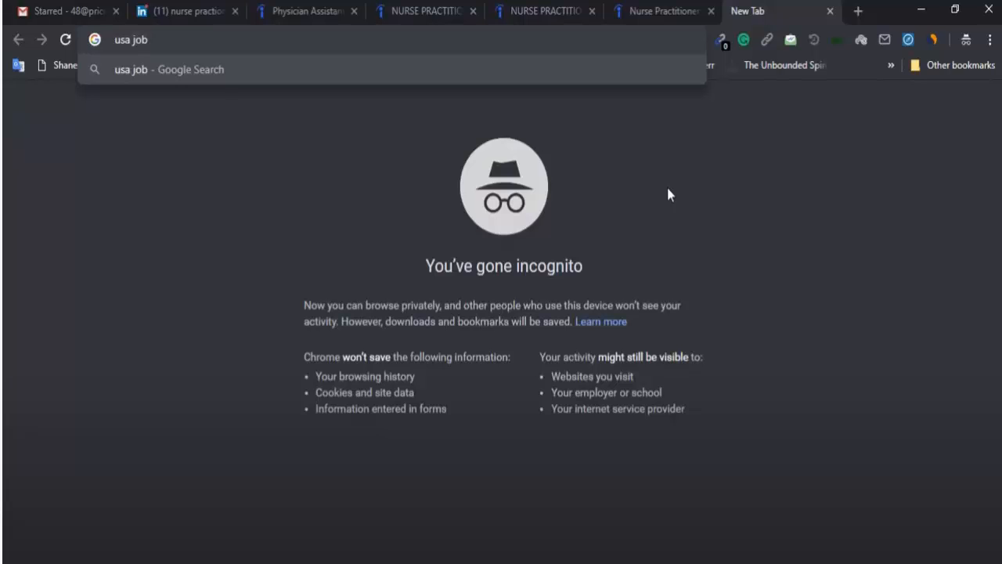
# Google 'usa job listing webstes' and scroll through results like ZipRecruiter, Monster, Indeed and CareerBuilder
pyautogui.write('listing webs')
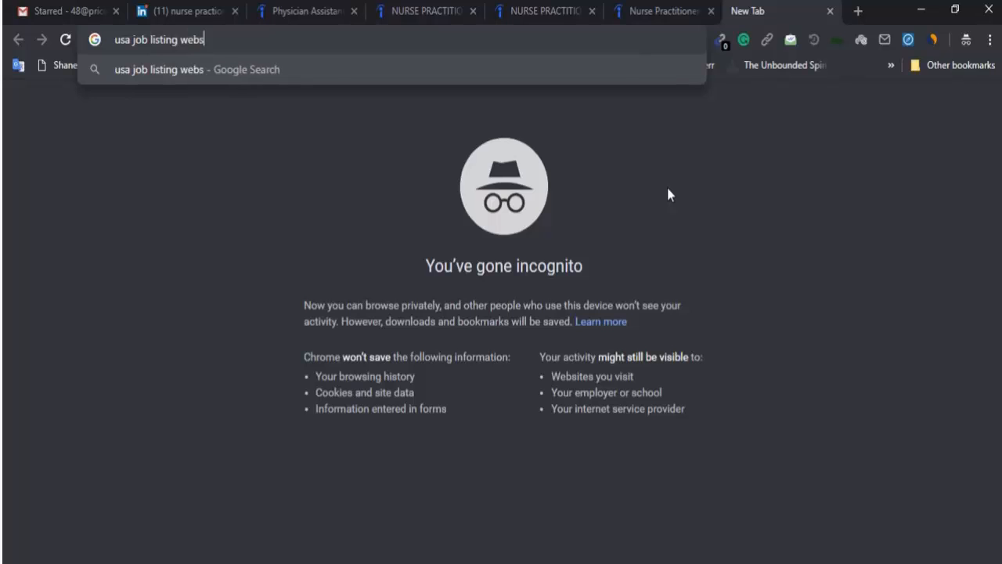
pyautogui.write('tes')
pyautogui.press('Return')
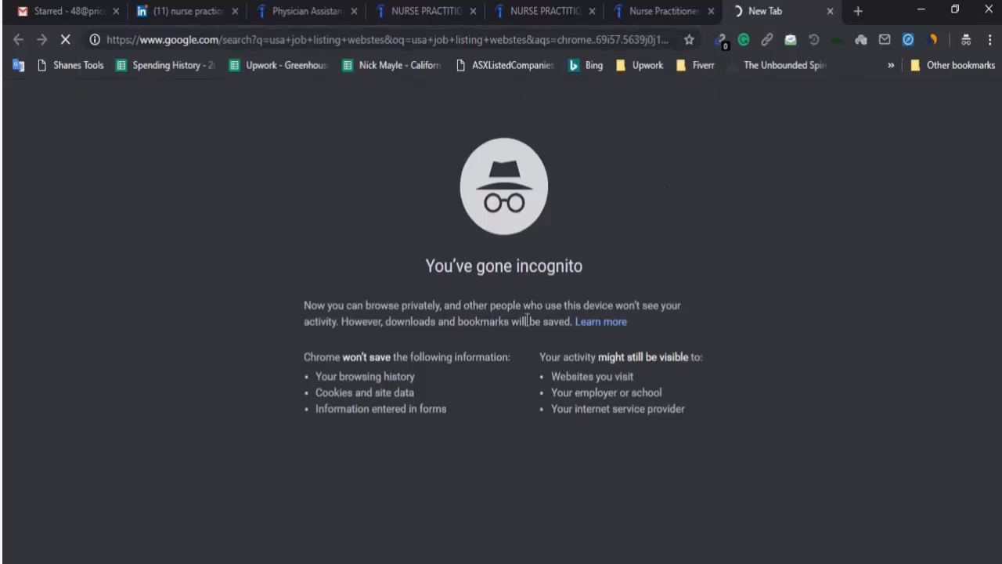
pyautogui.scroll(-4, 31, 357)
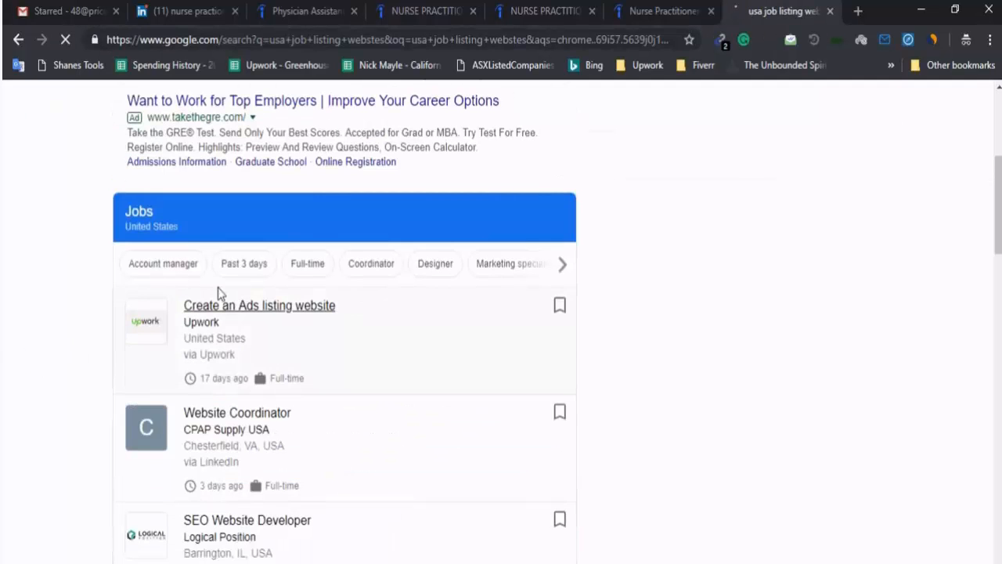
pyautogui.scroll(-6, 79, 298)
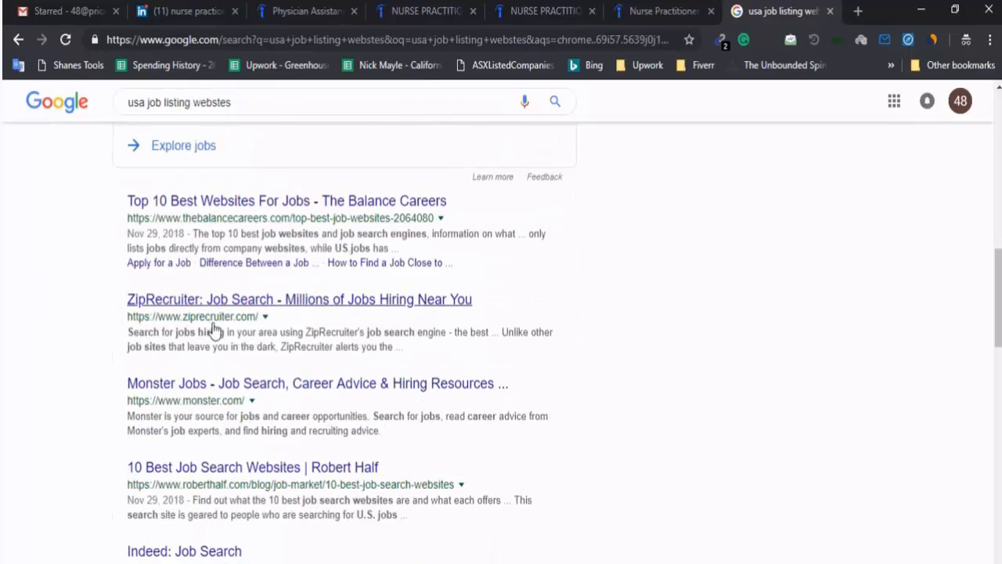
pyautogui.scroll(-2, 157, 407)
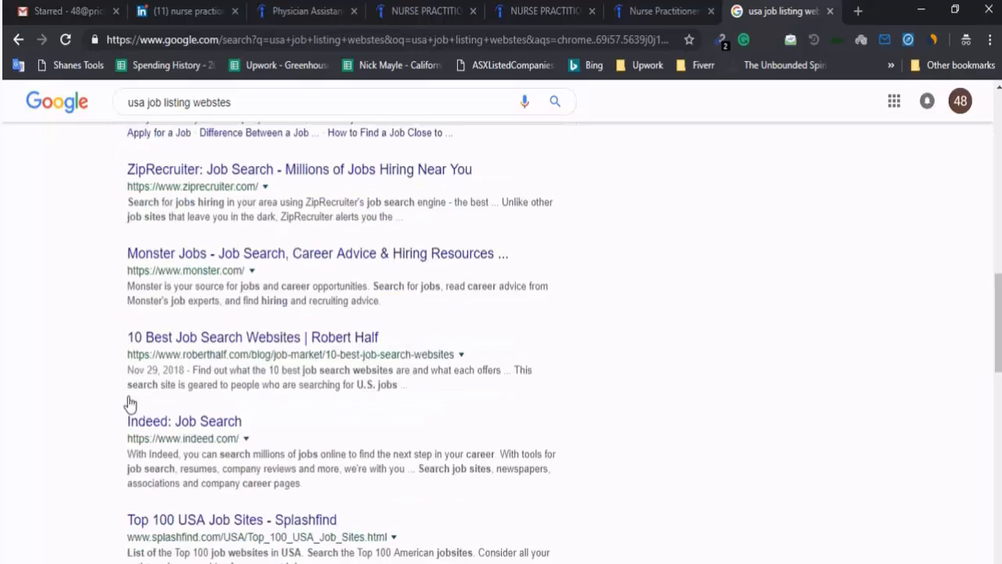
pyautogui.scroll(-2, 118, 368)
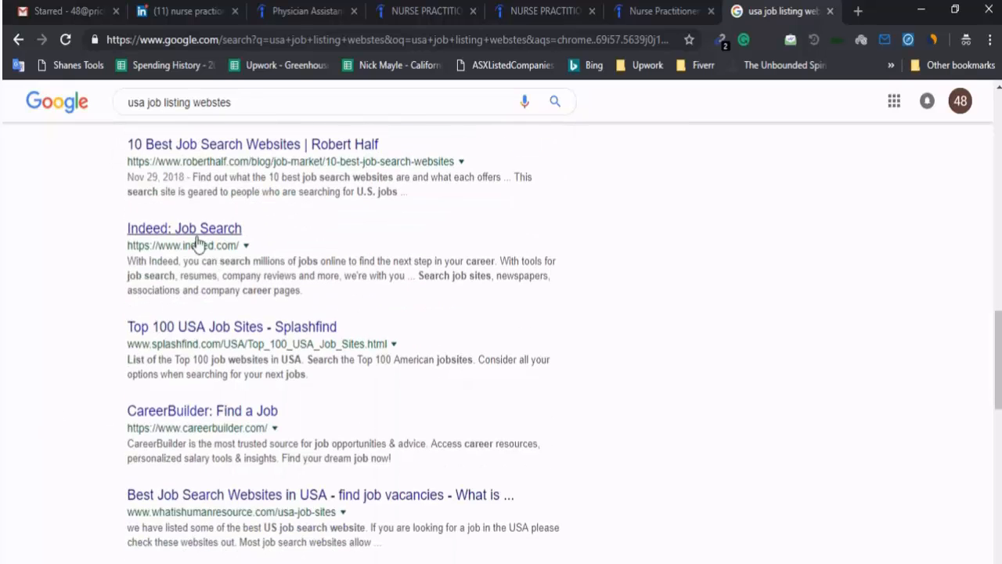